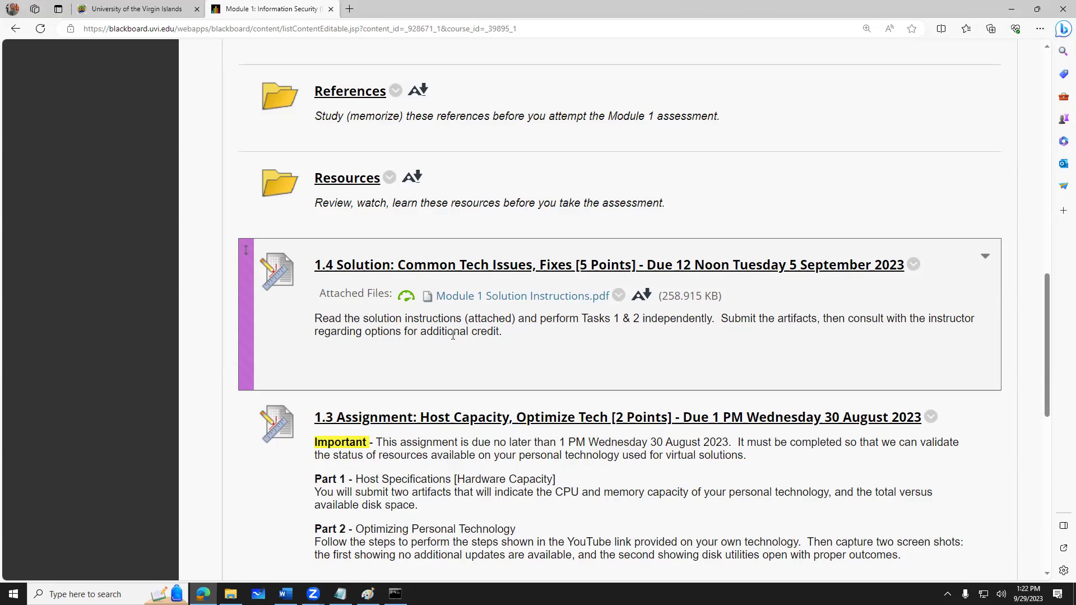
Bring the File Explorer window showing C:\Temp with PGBookVM2020.ova to the front.
{"action": "left_click", "coordinate": [230, 593]}
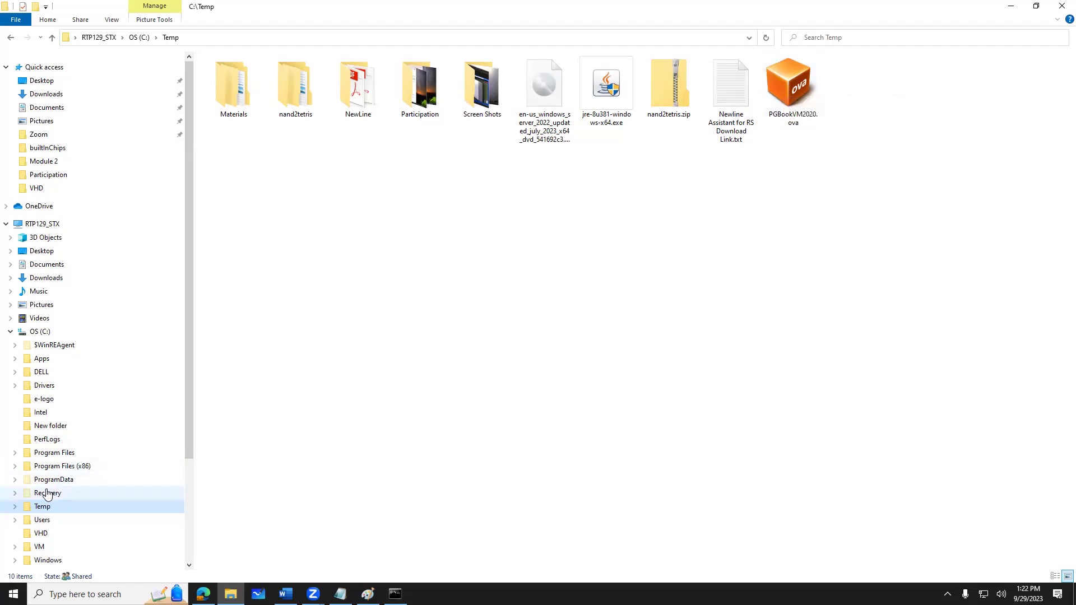
Open the C:\VHD folder and put BaseSrv-c.vhdx into rename mode.
{"action": "left_click", "coordinate": [41, 533]}
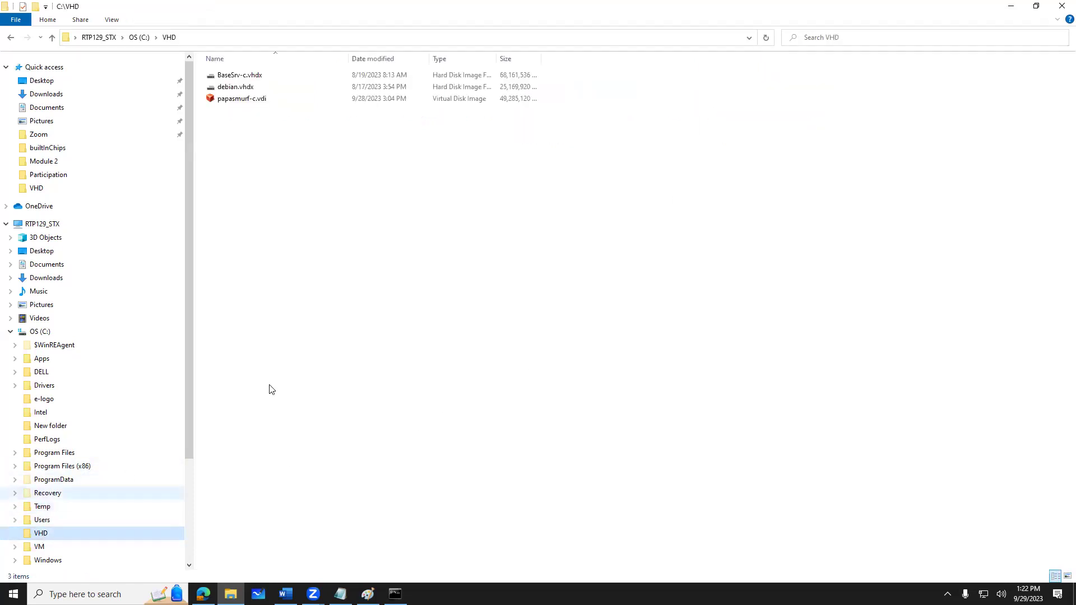
{"action": "left_click", "coordinate": [250, 77]}
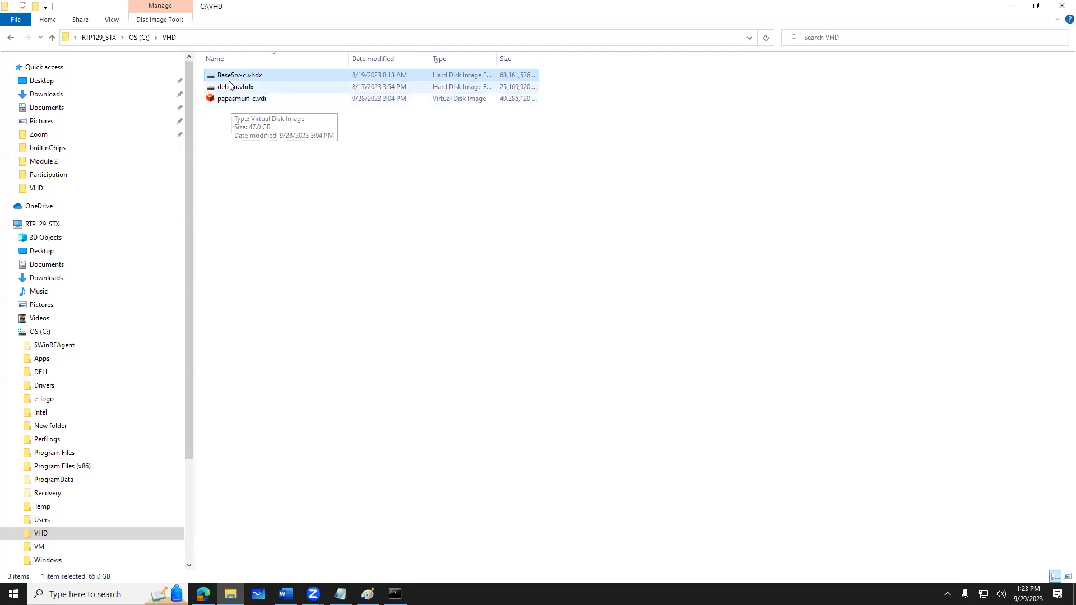
{"action": "left_click", "coordinate": [229, 77]}
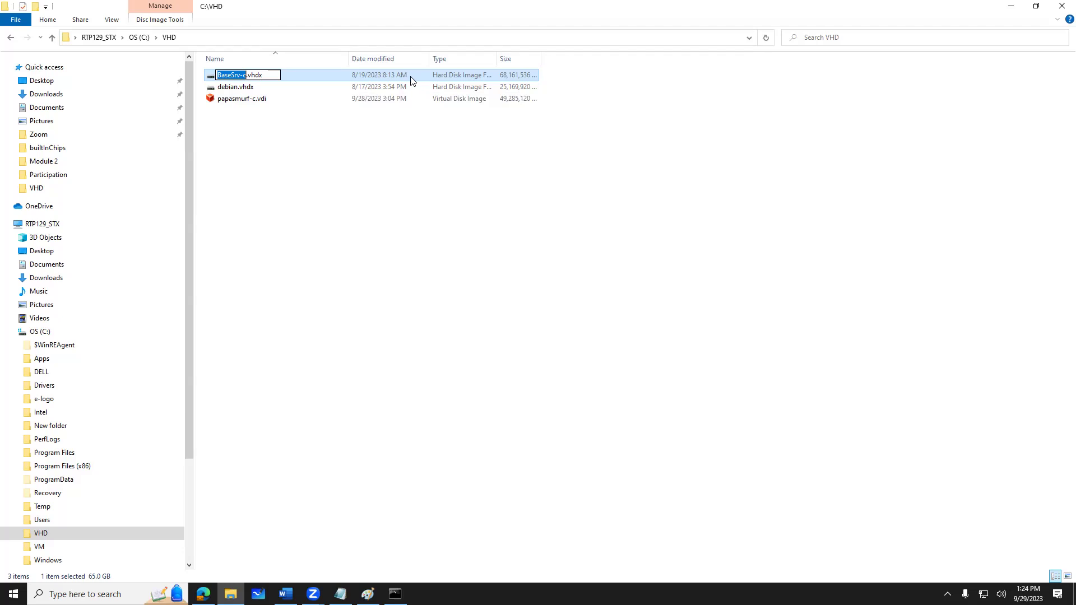
Try renaming BaseSrv-c.vhdx to papasmurf-c, cancel at the file-in-use error, and close File Explorer.
{"action": "type", "text": "papasmurf-c"}
{"action": "key", "text": "Return"}
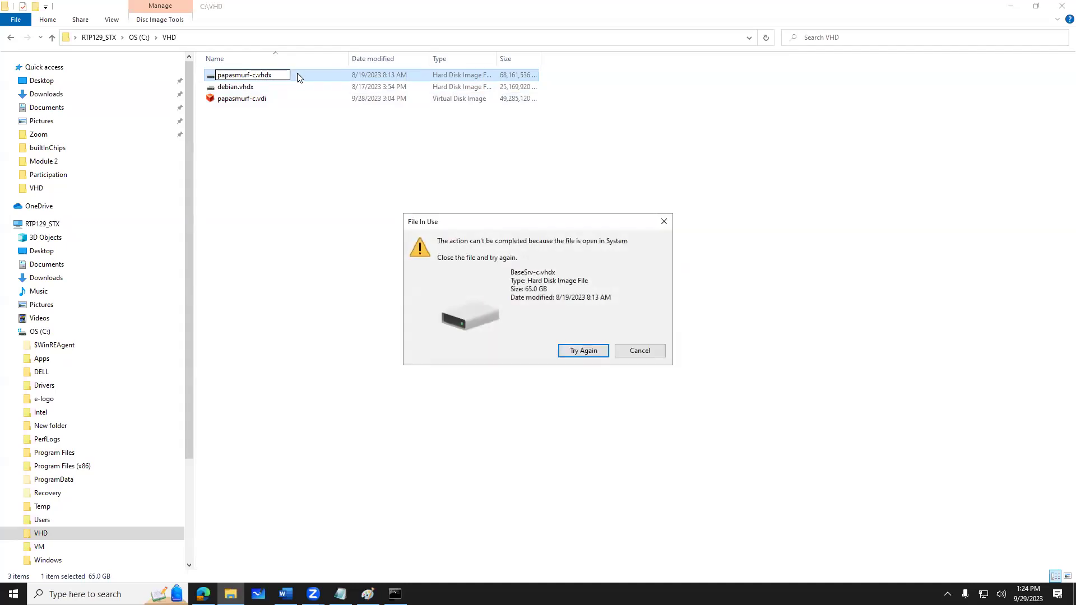
{"action": "left_click", "coordinate": [567, 352]}
{"action": "left_click", "coordinate": [1053, 10]}
{"action": "left_click", "coordinate": [646, 352]}
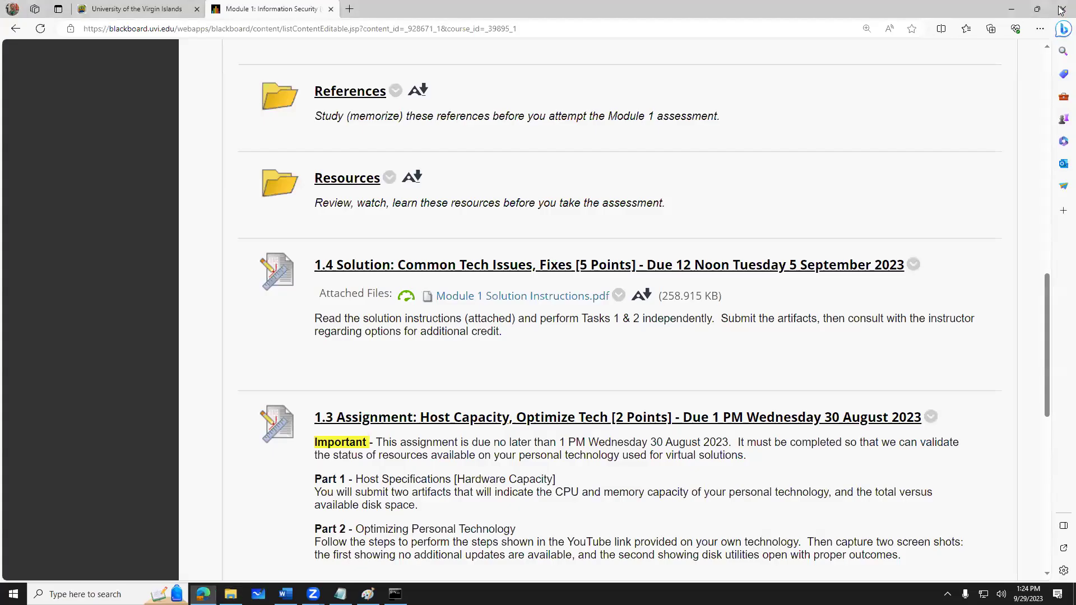
{"action": "left_click", "coordinate": [1061, 7]}
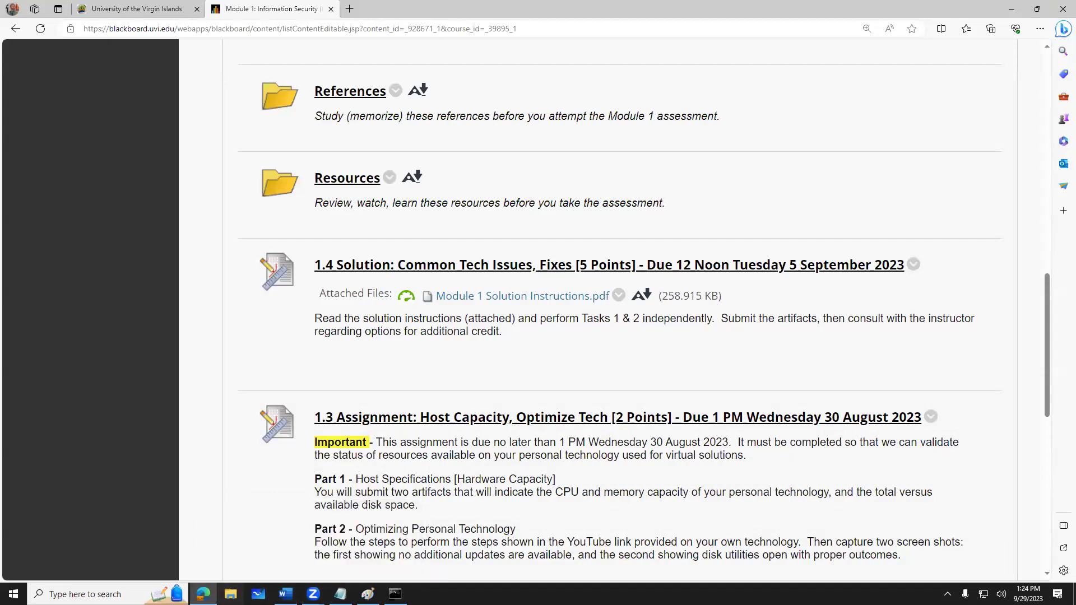
{"action": "left_click", "coordinate": [231, 594]}
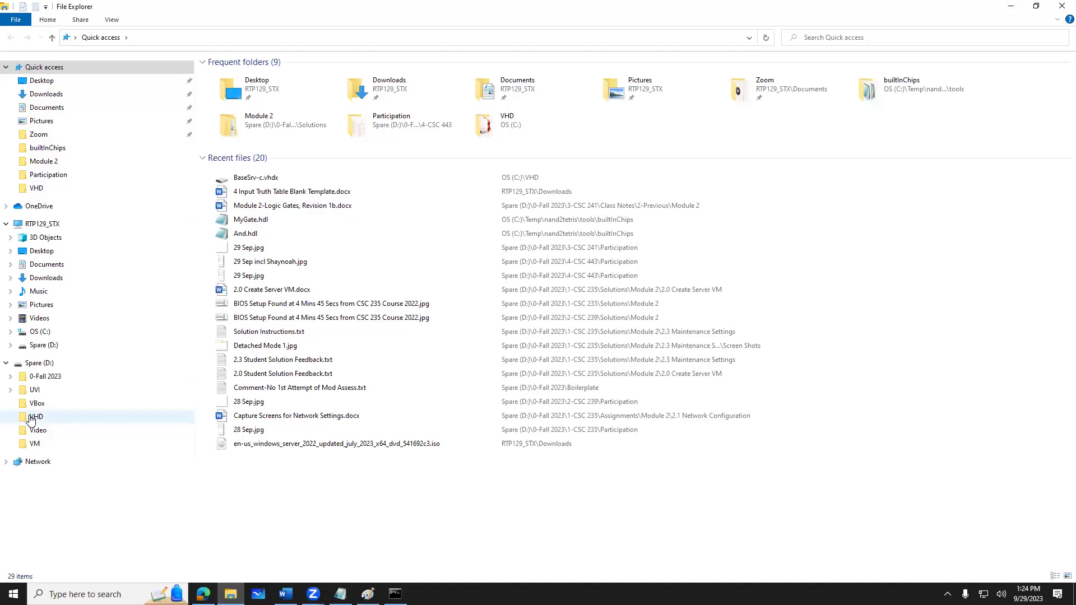
{"action": "left_click", "coordinate": [11, 332]}
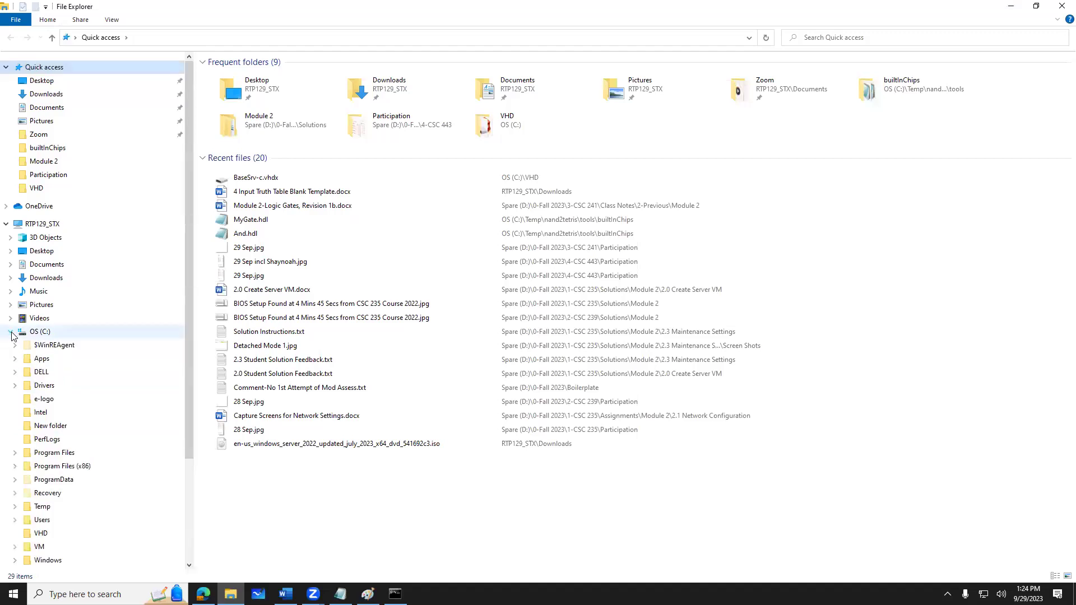
{"action": "left_click", "coordinate": [45, 533]}
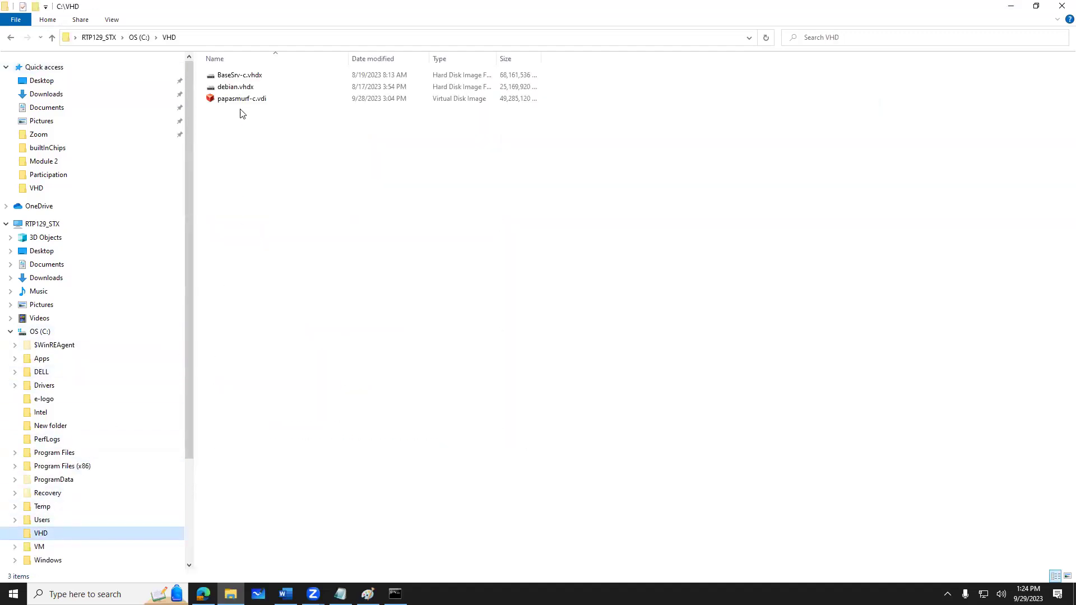
{"action": "left_click", "coordinate": [230, 80]}
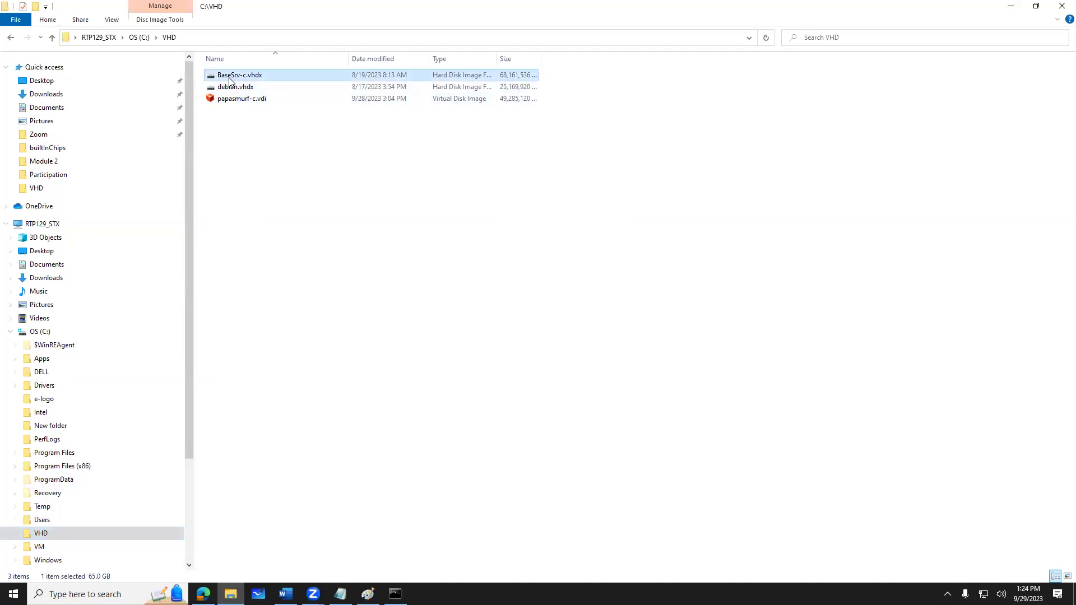
{"action": "left_click", "coordinate": [230, 79]}
{"action": "type", "text": "papas"}
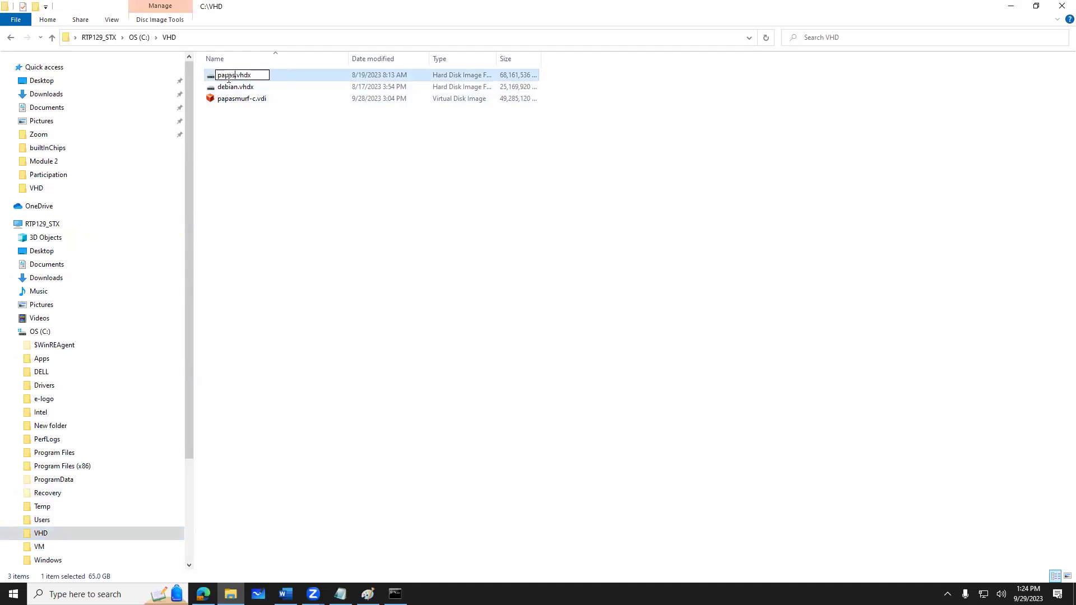
{"action": "type", "text": "murf-c"}
{"action": "key", "text": "Return"}
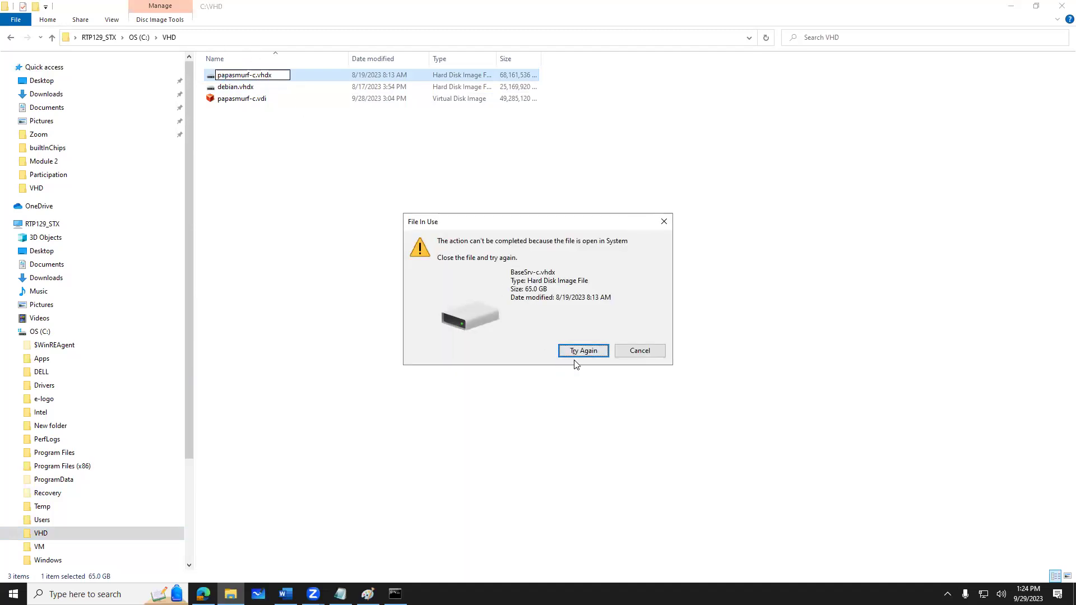
{"action": "left_click", "coordinate": [631, 355]}
{"action": "left_click", "coordinate": [1061, 5]}
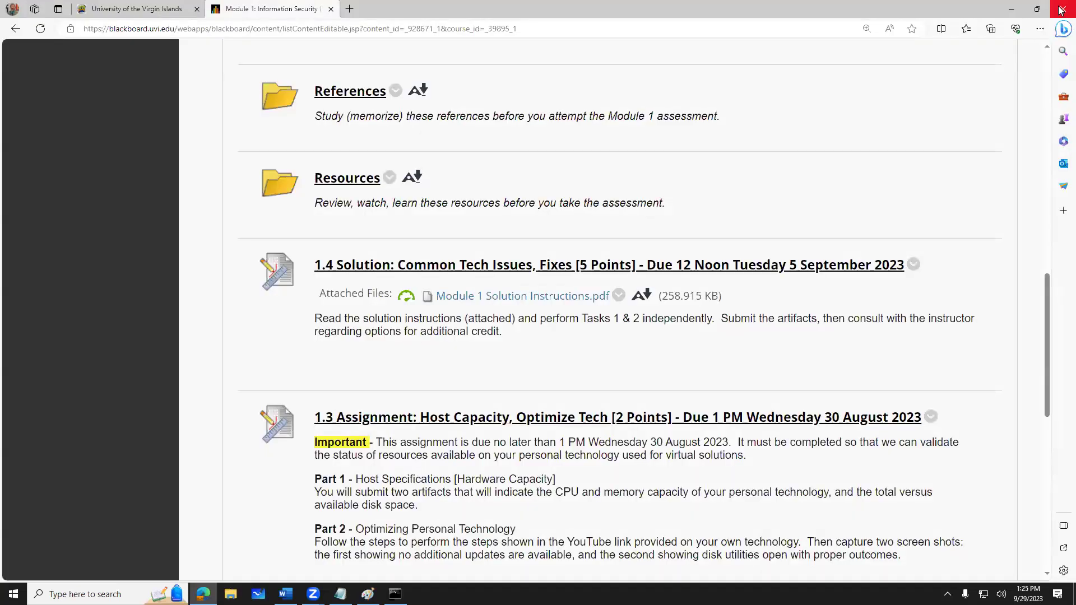
Launch Hyper-V Manager from the Start menu, then minimize Edge to reveal the blank Word document.
{"action": "mouse_move", "coordinate": [395, 593]}
{"action": "mouse_move", "coordinate": [203, 593]}
{"action": "key", "text": "super"}
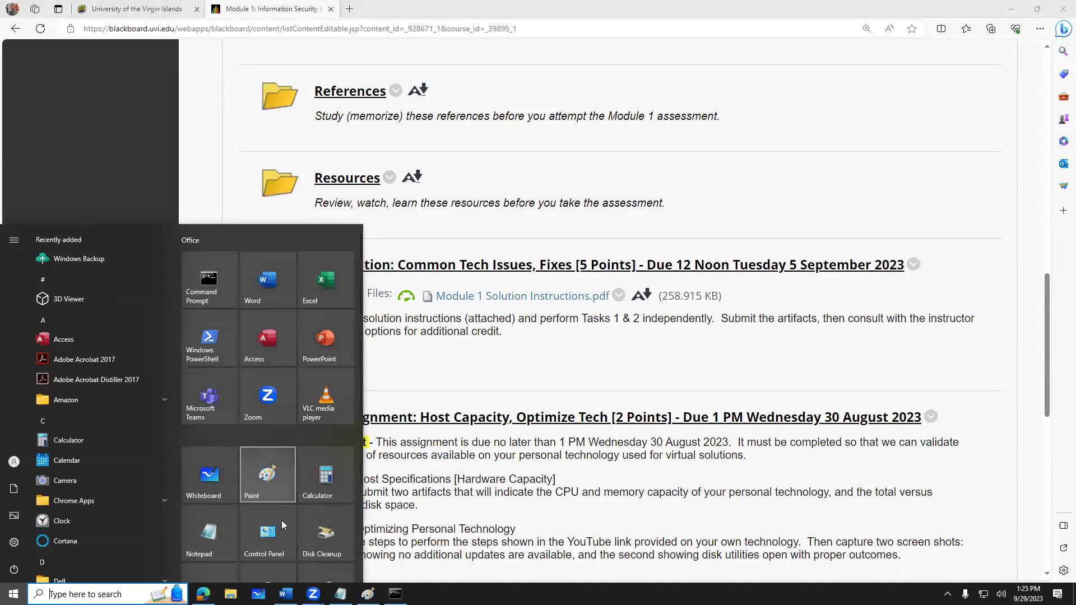
{"action": "scroll", "coordinate": [264, 504], "scroll_direction": "down", "scroll_amount": 2}
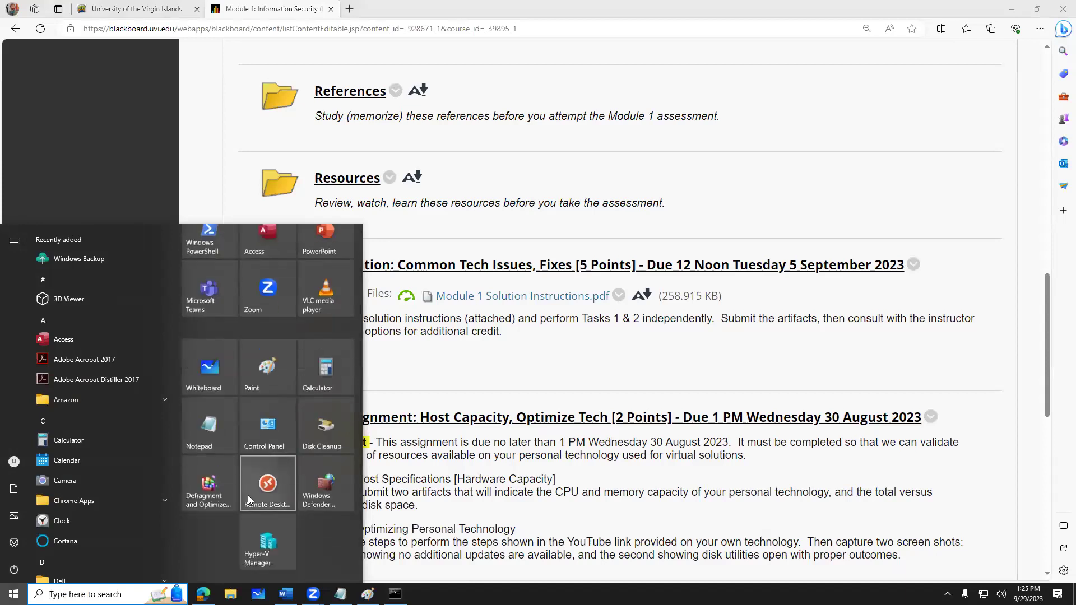
{"action": "left_click", "coordinate": [275, 521]}
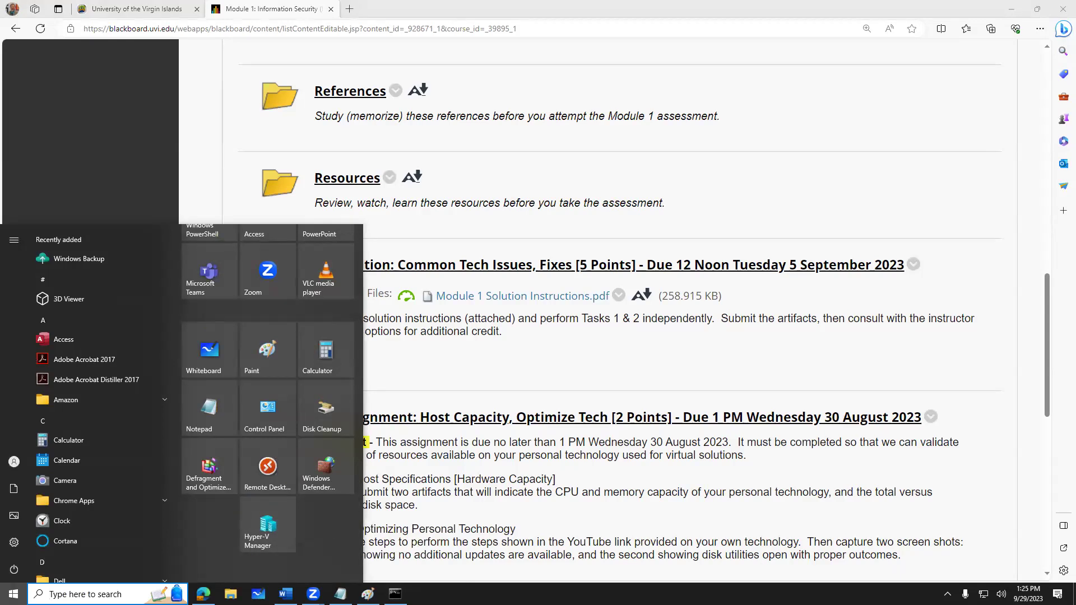
{"action": "left_click", "coordinate": [1014, 10]}
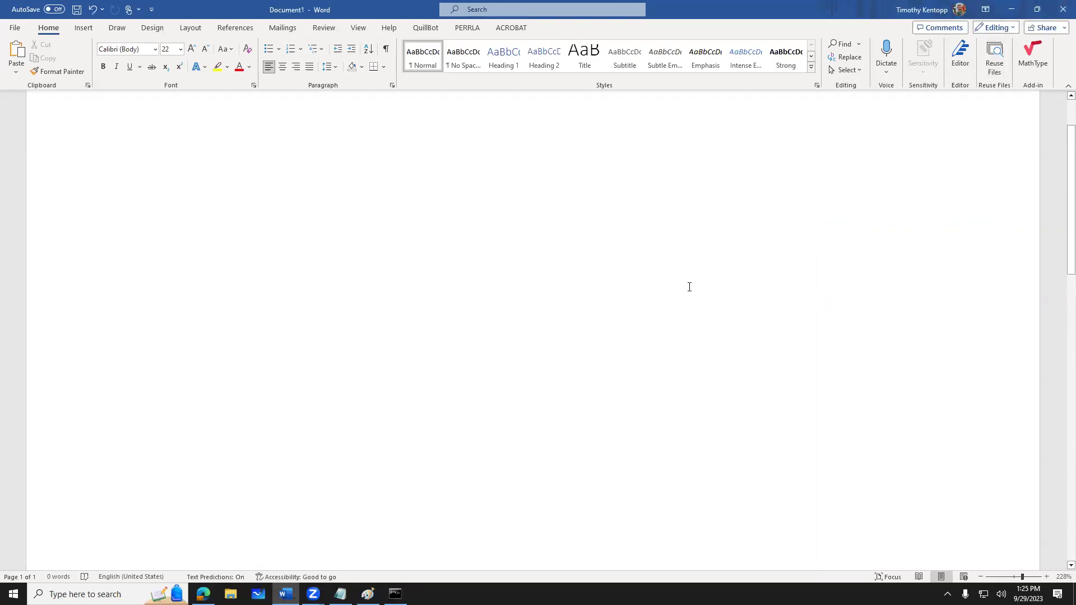
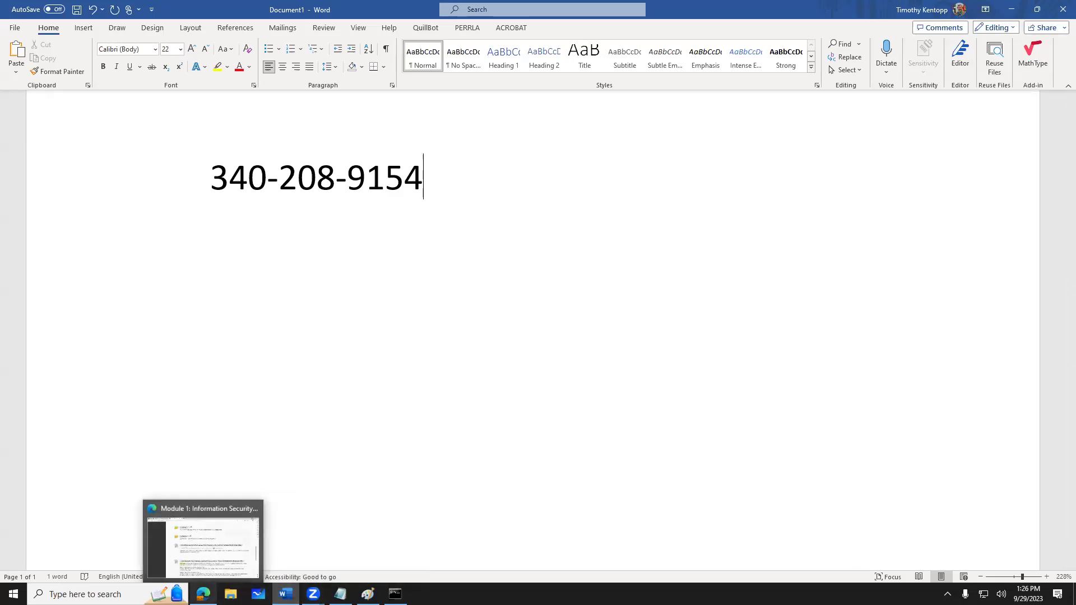
Go from the campus portal to Microsoft Azure for Education and start the Dev Tools for Teaching sign-in.
{"action": "left_click", "coordinate": [203, 594]}
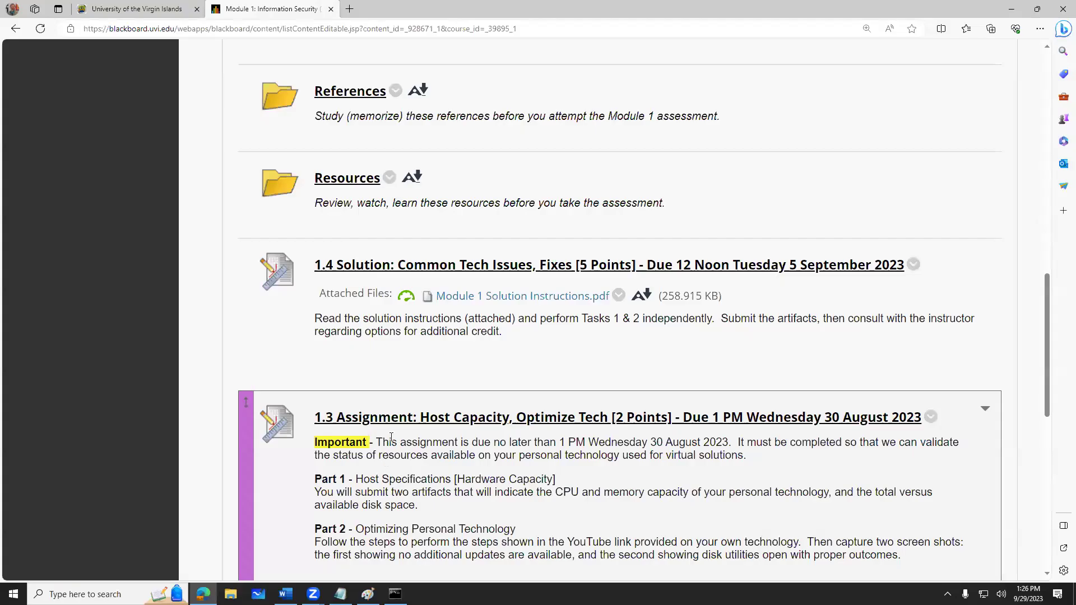
{"action": "left_click", "coordinate": [164, 15]}
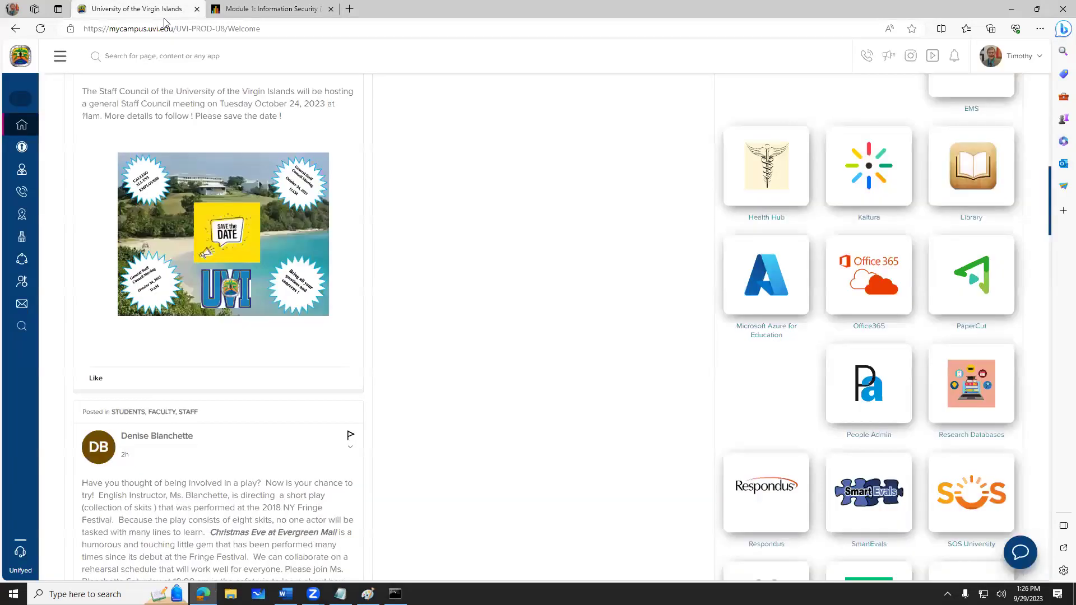
{"action": "left_click", "coordinate": [771, 285]}
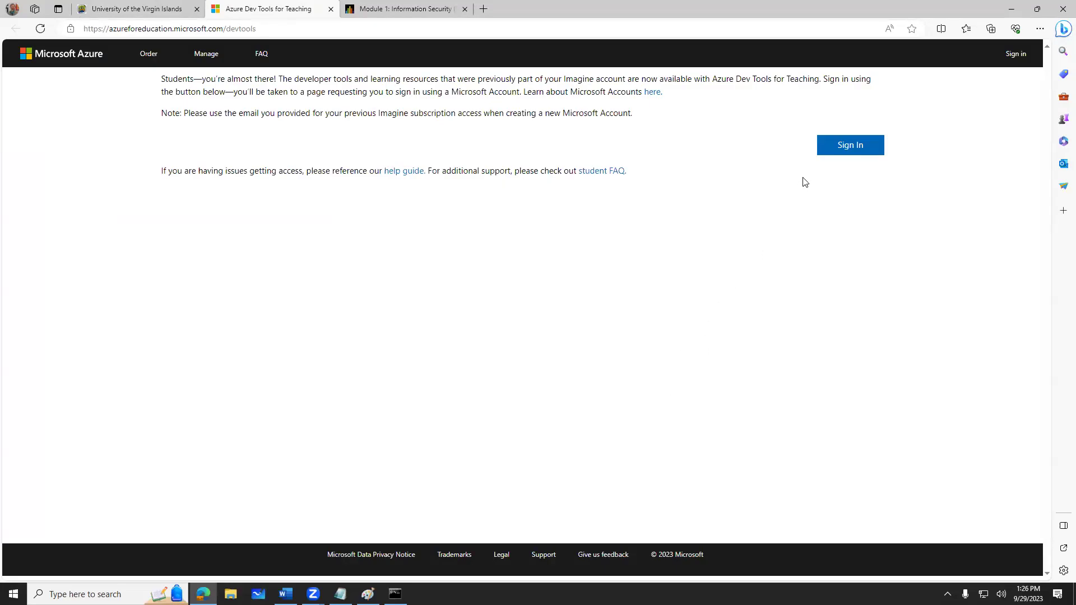
{"action": "left_click", "coordinate": [839, 146]}
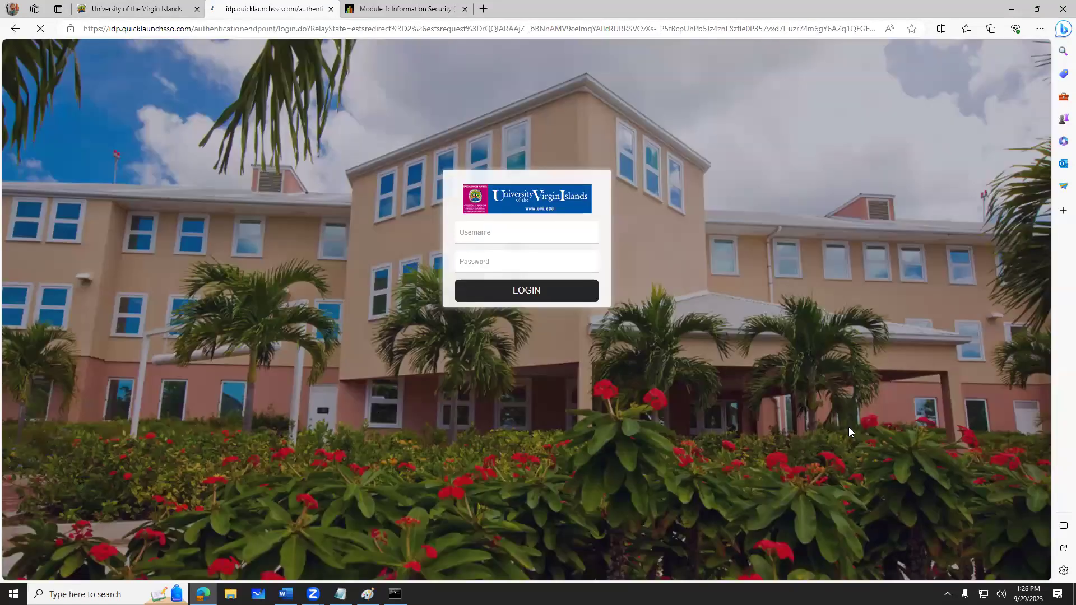
Log in on UVI Secure Login with the saved university username and the account password.
{"action": "left_click", "coordinate": [575, 226]}
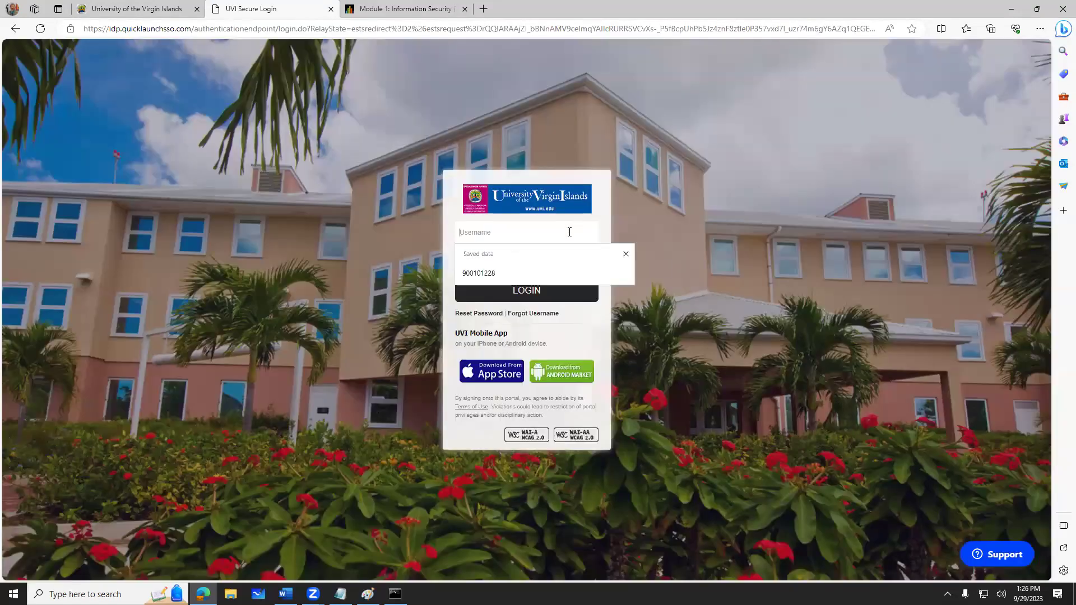
{"action": "left_click", "coordinate": [532, 269]}
{"action": "left_click", "coordinate": [535, 262]}
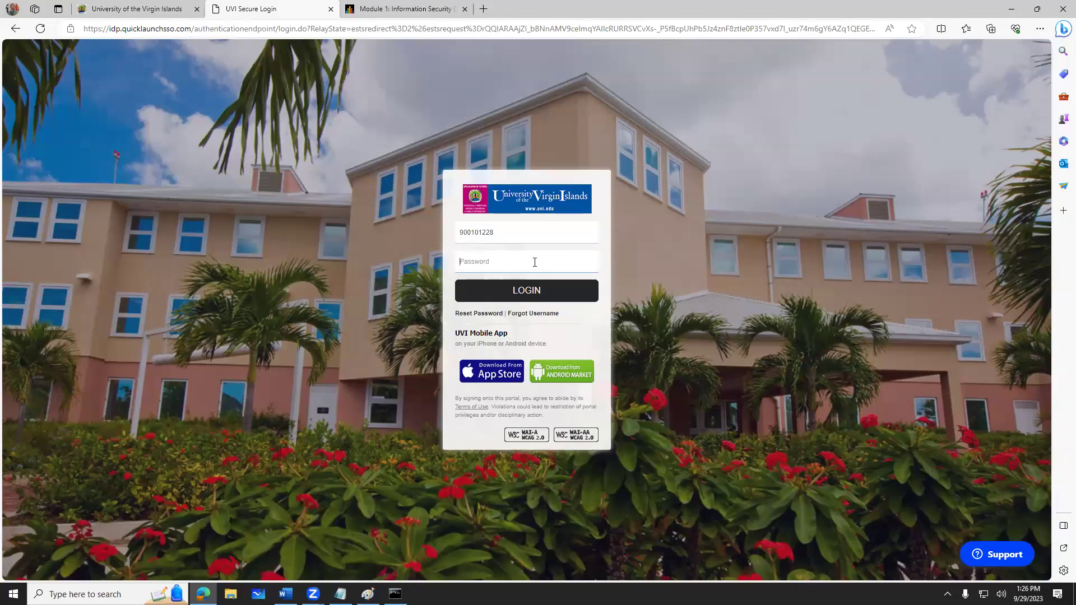
{"action": "type", "text": "a"}
{"action": "key", "text": "Return"}
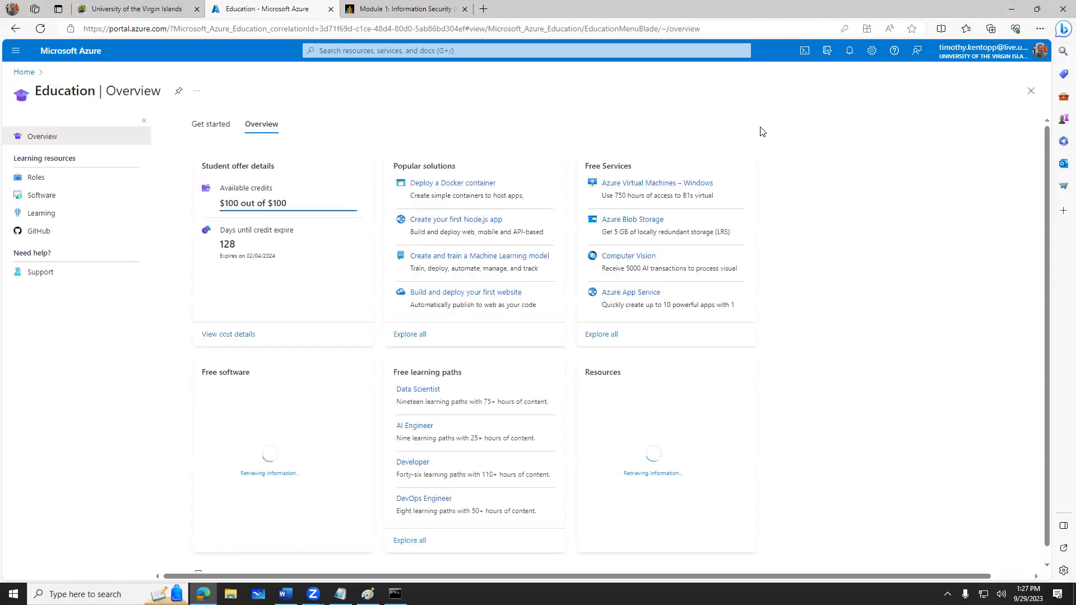
Open the Education Software catalogue and scroll through its list of free software.
{"action": "left_click", "coordinate": [41, 195]}
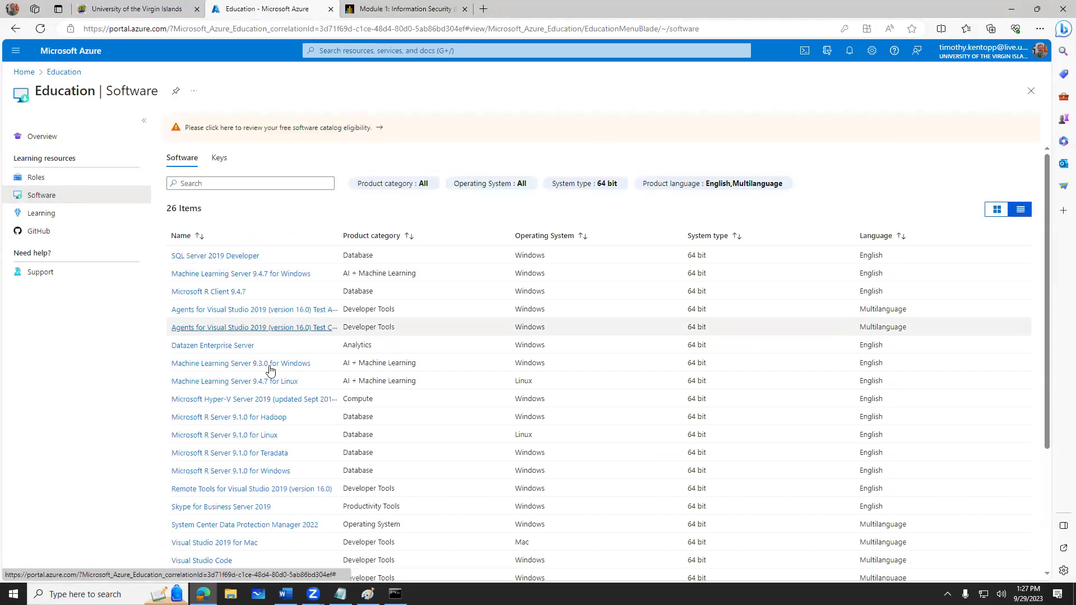
{"action": "scroll", "coordinate": [252, 374], "scroll_direction": "down", "scroll_amount": 3}
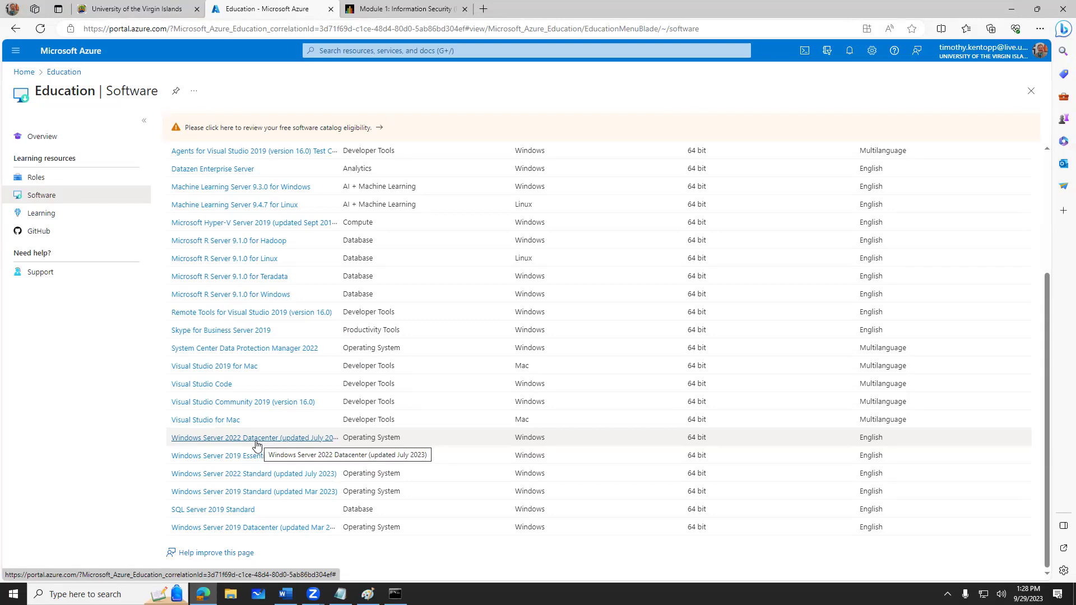
Open the Windows Server 2022 Datacenter (updated July 2023) details pane.
{"action": "left_click", "coordinate": [257, 444]}
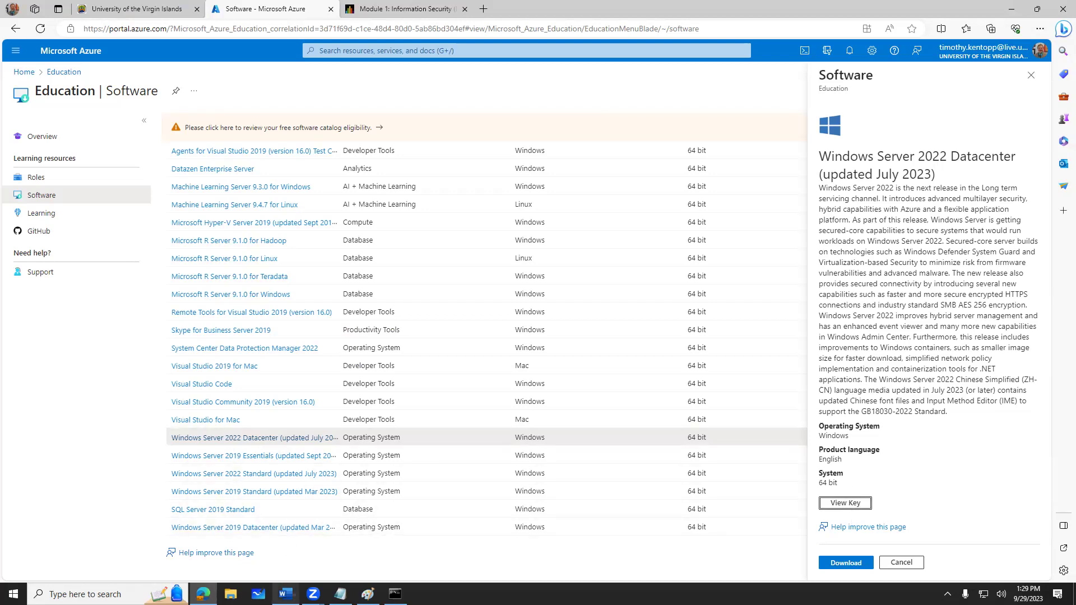
Switch to Word, then minimize Word and Edge to reveal the desktop with empty Notepad.
{"action": "mouse_move", "coordinate": [285, 594]}
{"action": "left_click", "coordinate": [289, 552]}
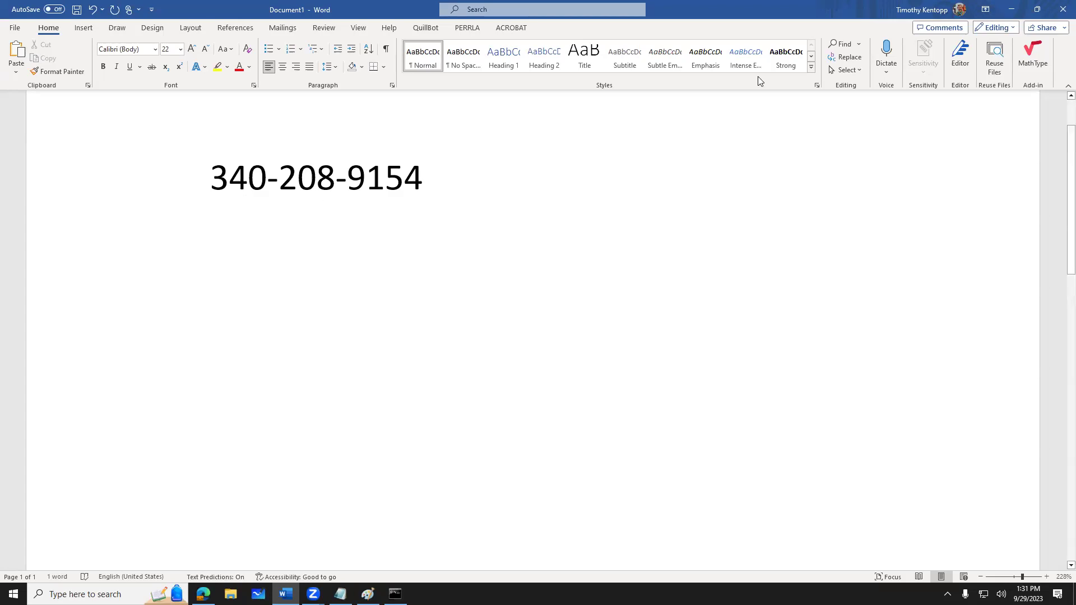
{"action": "left_click", "coordinate": [1013, 9]}
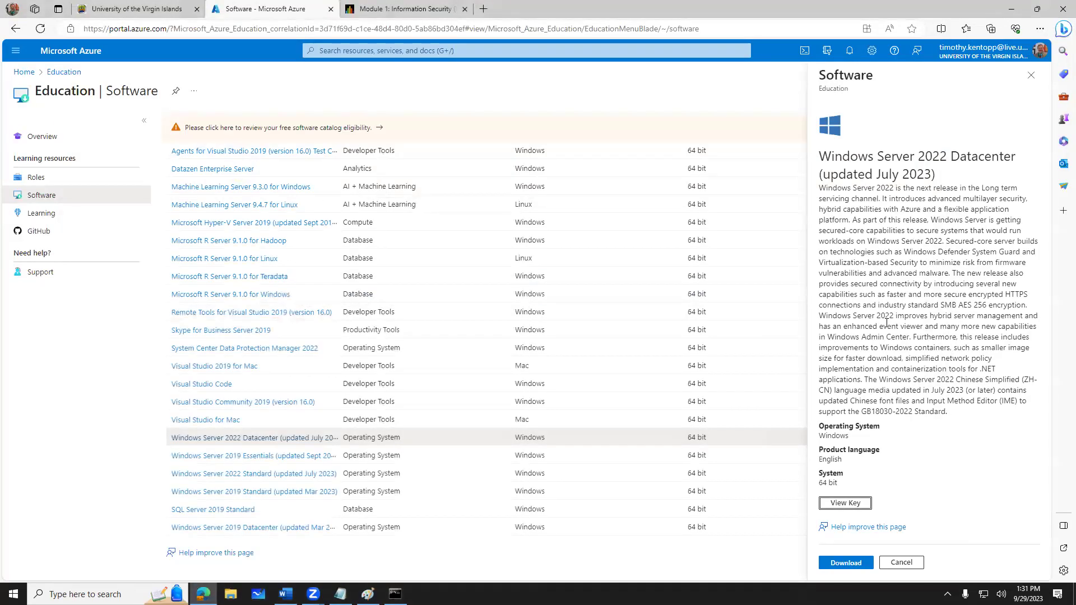
{"action": "left_click", "coordinate": [1000, 11]}
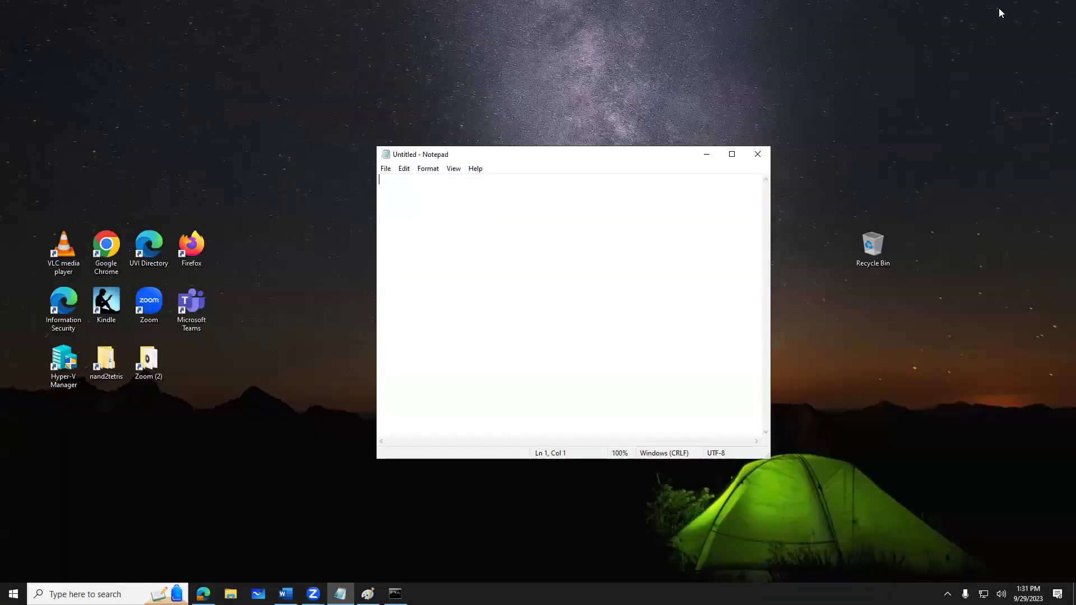
Close the empty Notepad, start VirtualBox Manager, and open File Explorer at Quick access.
{"action": "left_click", "coordinate": [757, 155]}
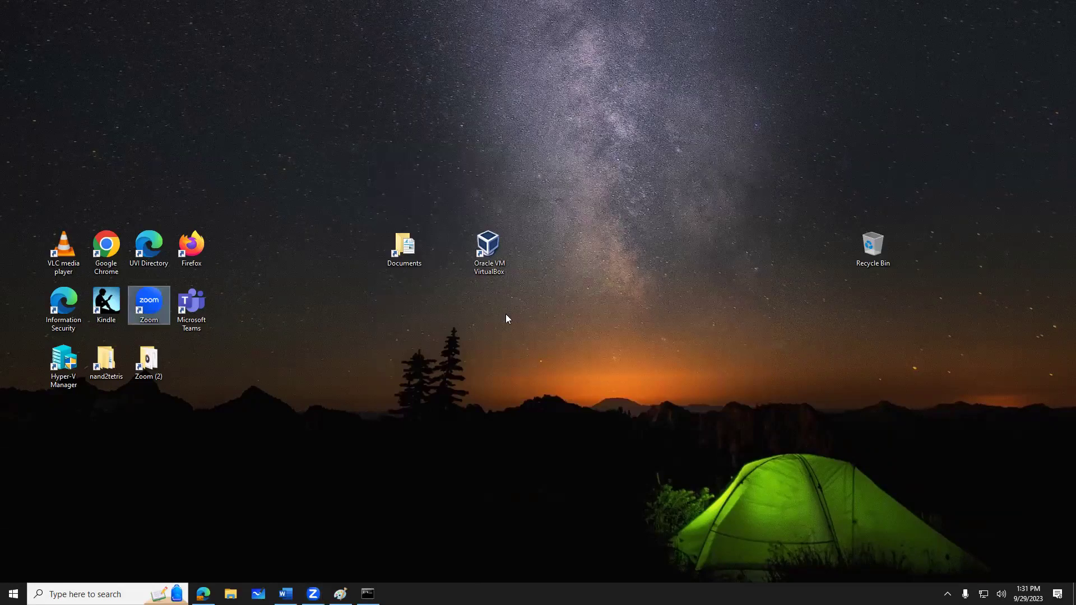
{"action": "left_click", "coordinate": [487, 247]}
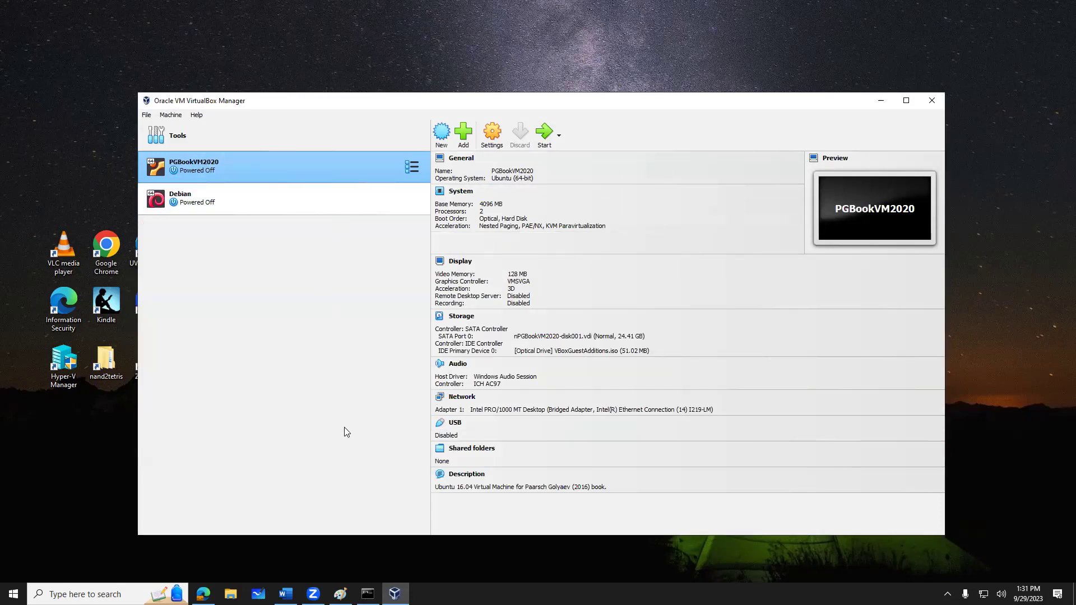
{"action": "left_click", "coordinate": [231, 594]}
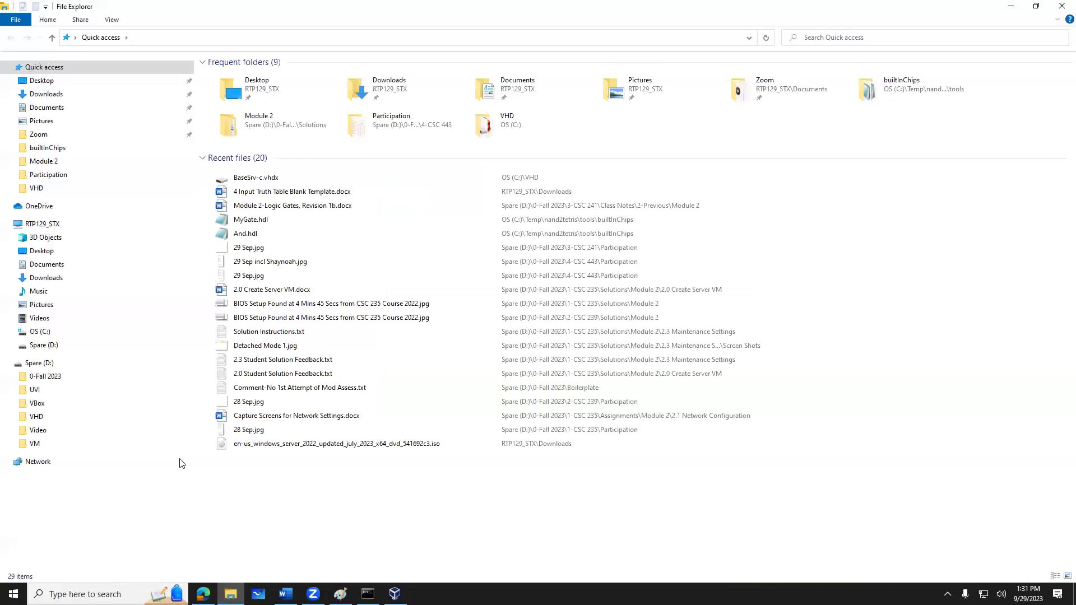
Find the 4.95 GB Windows Server 2022 ISO in C:\Temp, then return to VirtualBox Manager.
{"action": "left_click", "coordinate": [10, 331]}
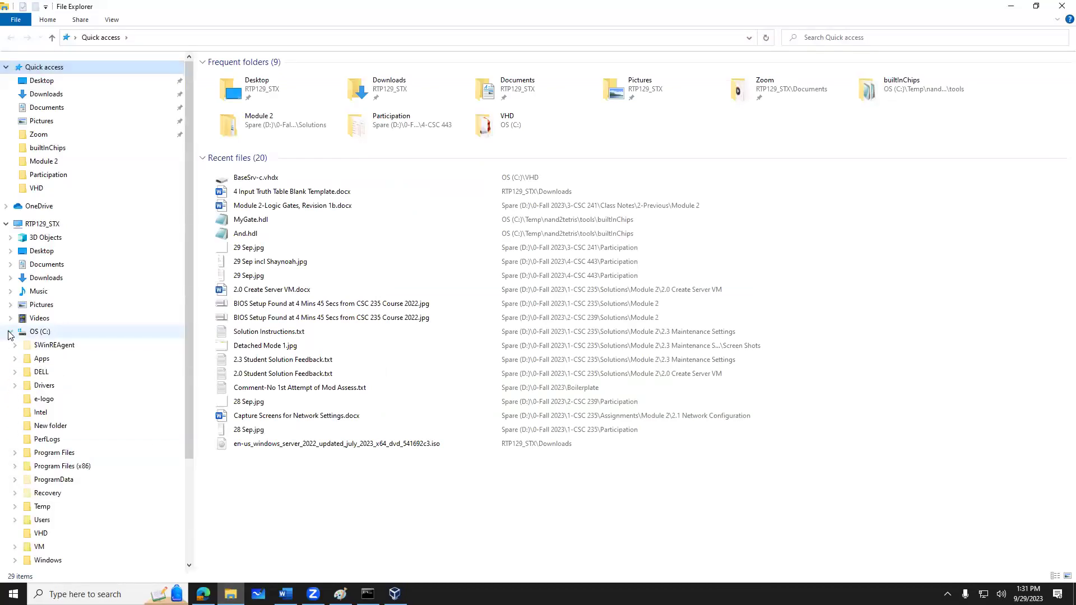
{"action": "left_click", "coordinate": [39, 507]}
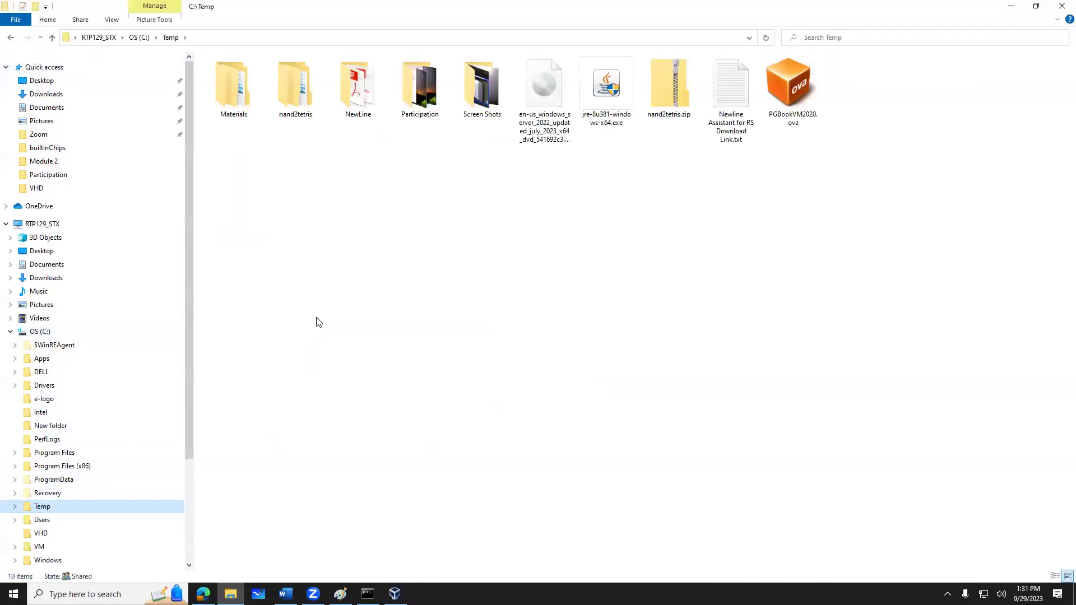
{"action": "left_click", "coordinate": [543, 94]}
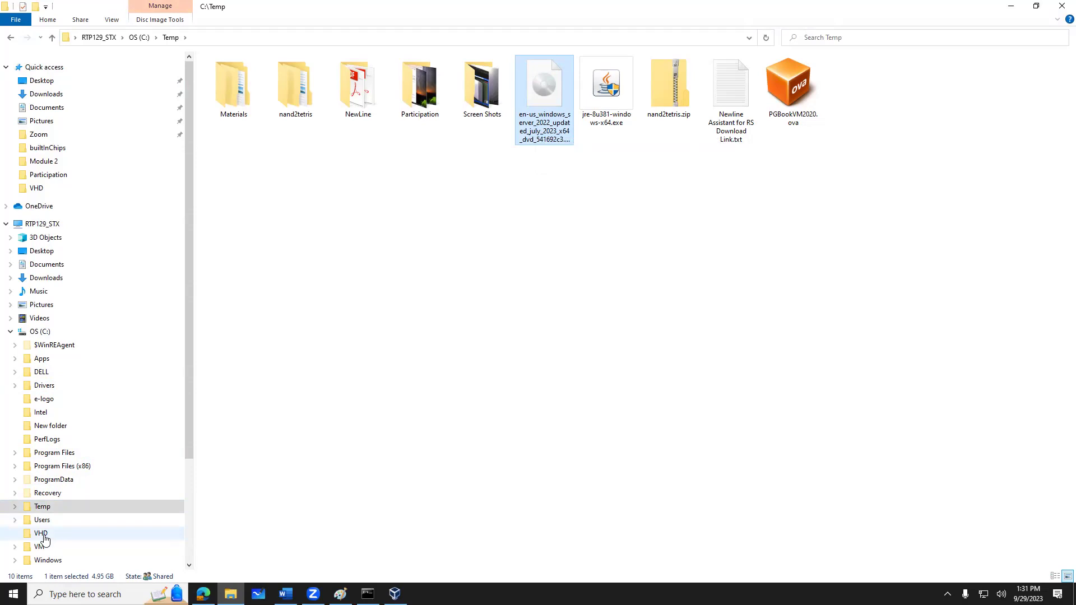
{"action": "left_click", "coordinate": [395, 593]}
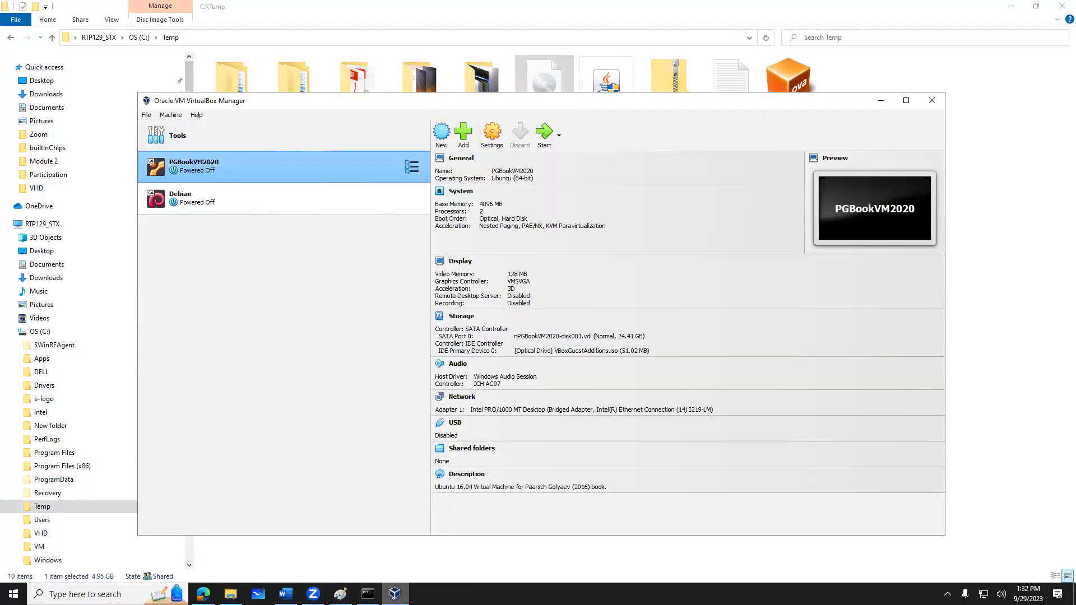
Start a new VM named PapaSmurf using the Windows Server 2022 ISO from C:\Temp.
{"action": "left_click", "coordinate": [443, 137]}
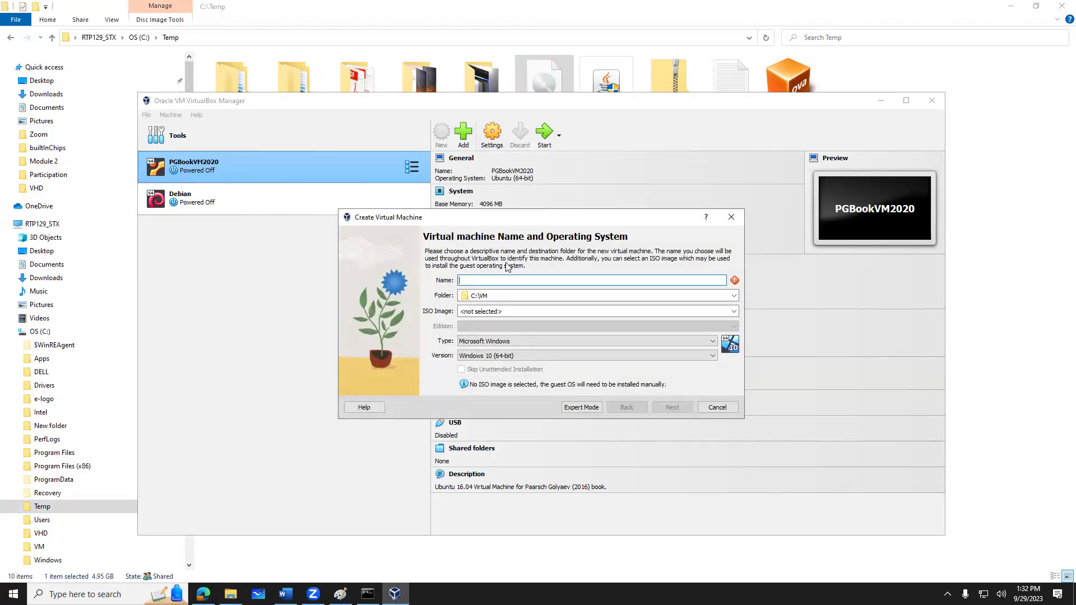
{"action": "type", "text": "PapaSmurf"}
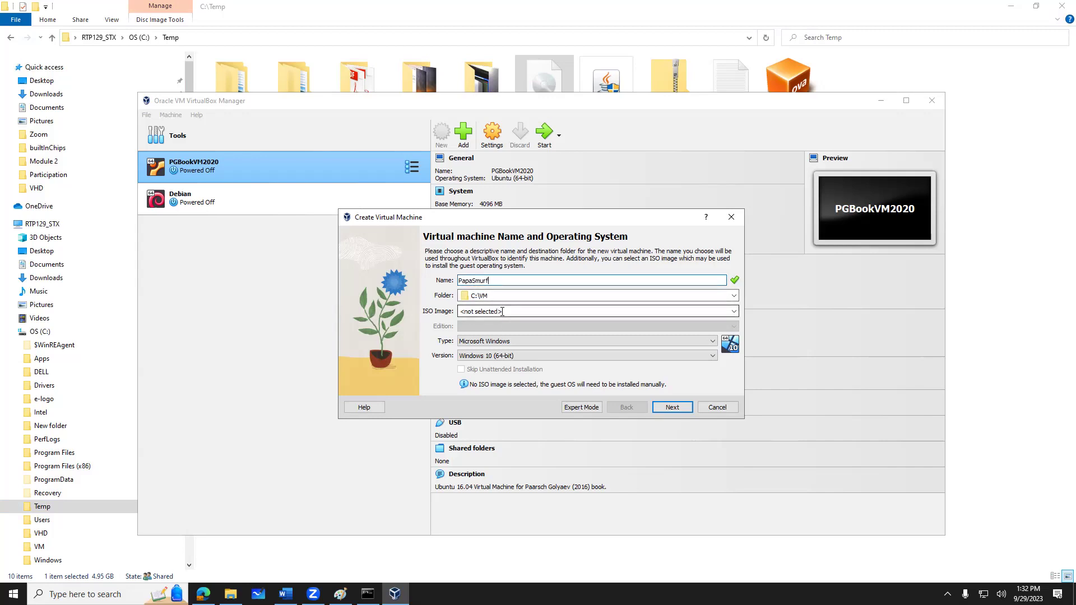
{"action": "left_click", "coordinate": [733, 311]}
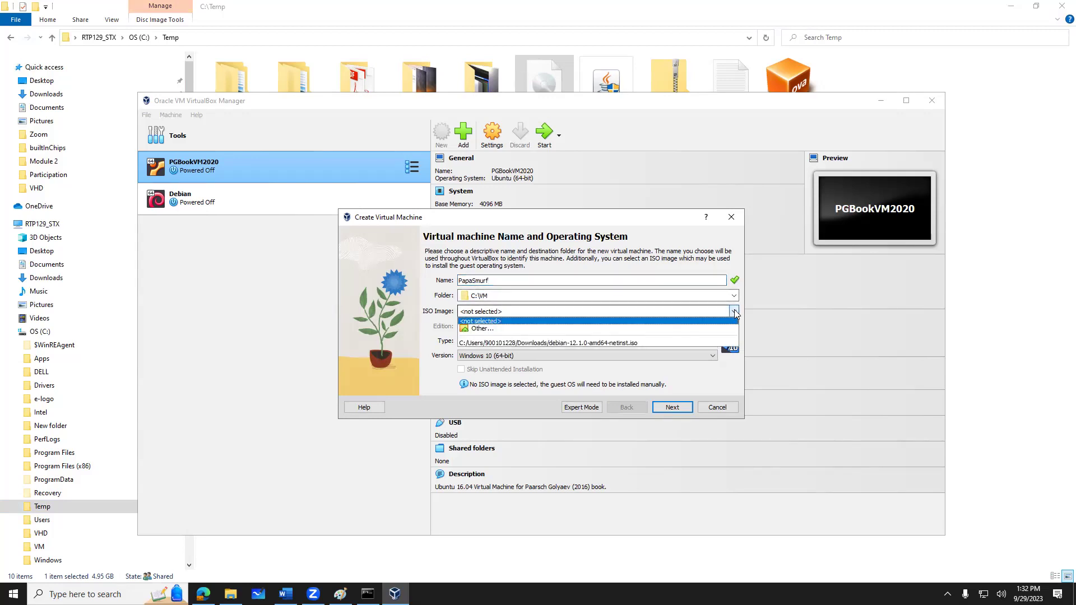
{"action": "left_click", "coordinate": [715, 329]}
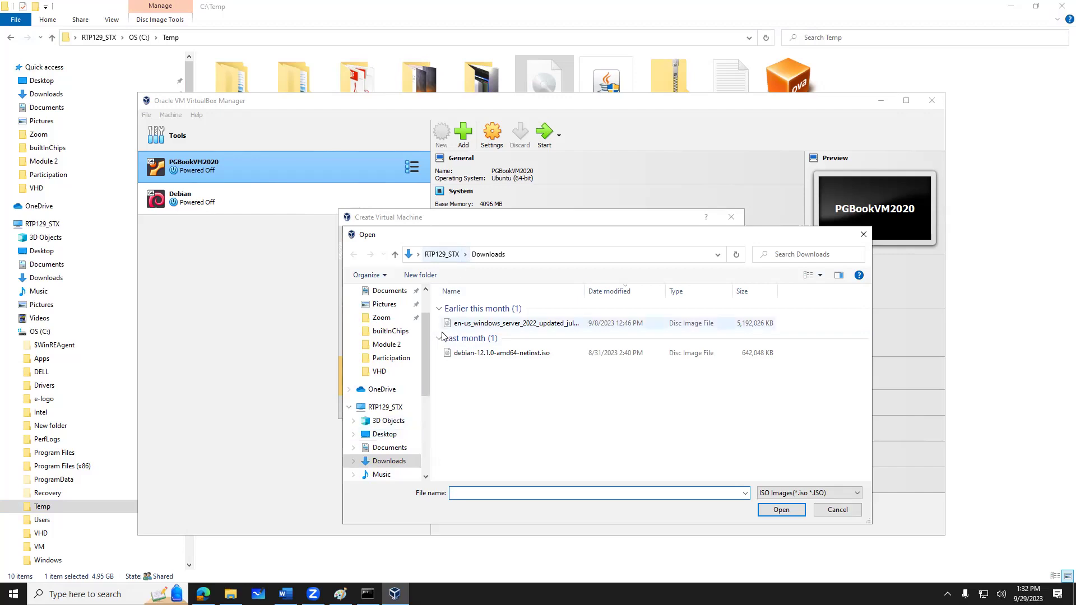
{"action": "left_click_drag", "start_coordinate": [427, 351], "coordinate": [423, 397]}
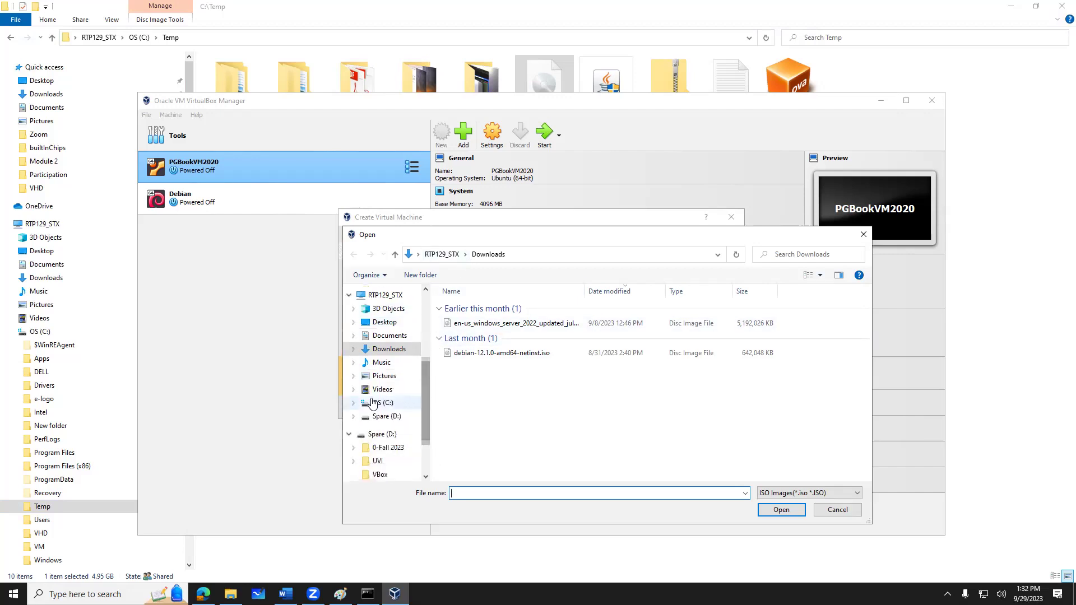
{"action": "left_click", "coordinate": [353, 403]}
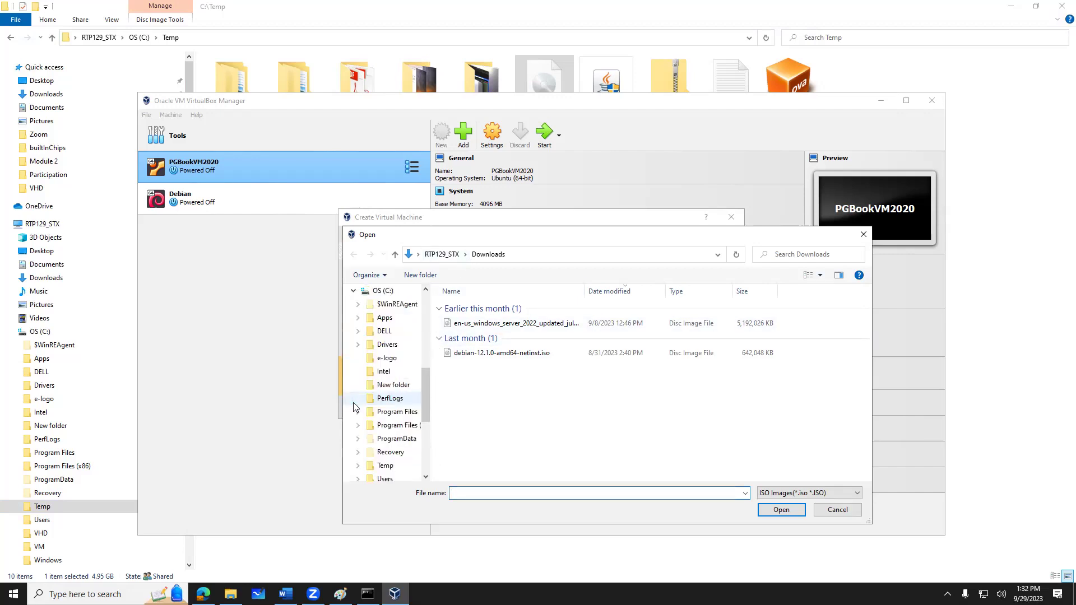
{"action": "left_click", "coordinate": [385, 465]}
{"action": "left_click", "coordinate": [782, 325]}
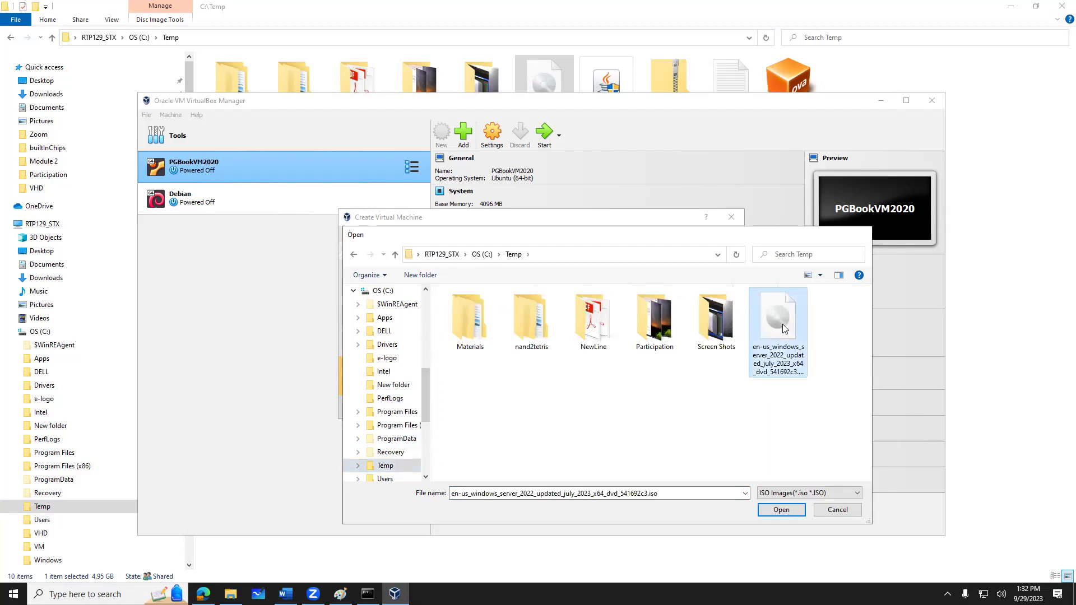
{"action": "double_click", "coordinate": [782, 324]}
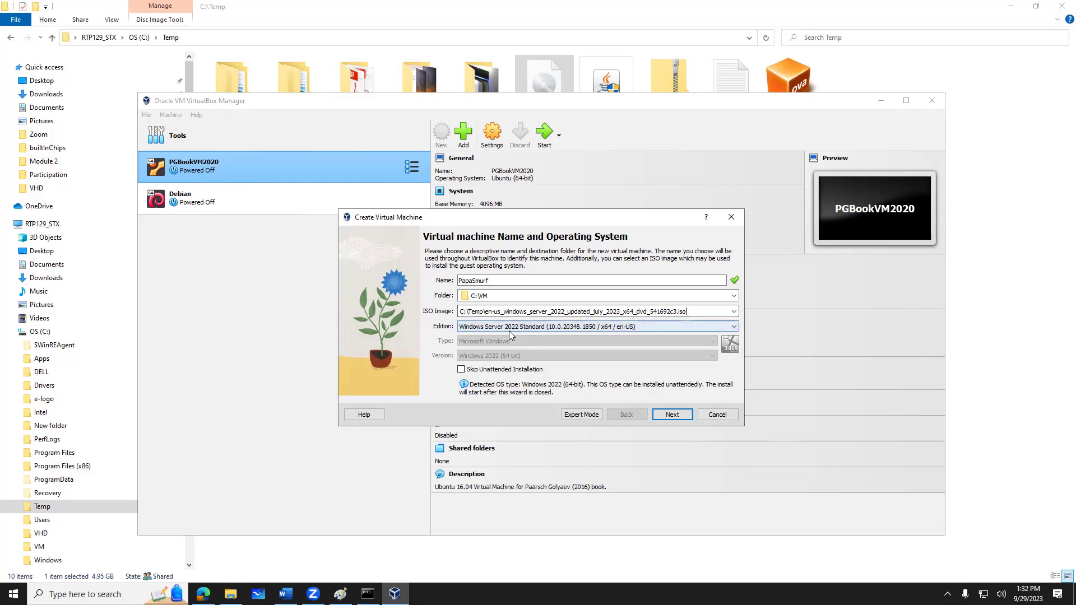
Choose the Datacenter (Desktop Experience) edition and skip unattended installation.
{"action": "left_click", "coordinate": [576, 327]}
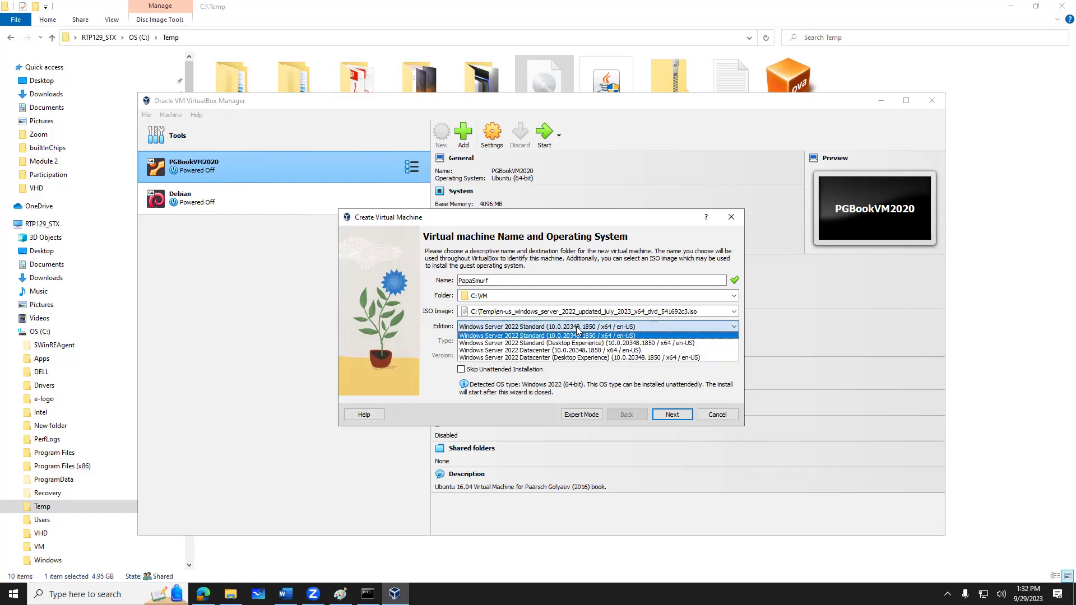
{"action": "left_click", "coordinate": [563, 358]}
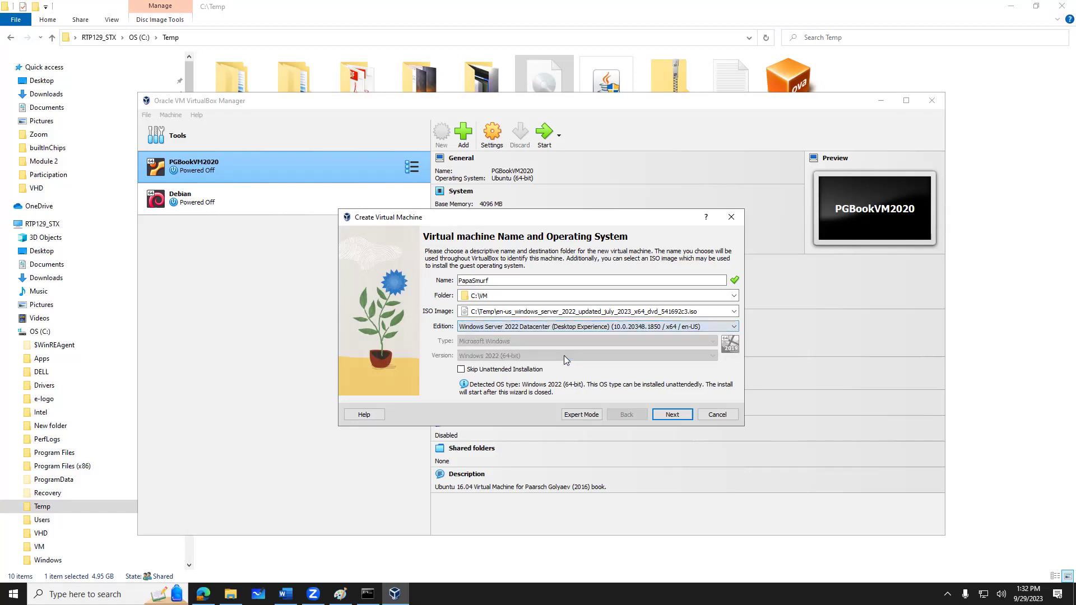
{"action": "left_click", "coordinate": [461, 370]}
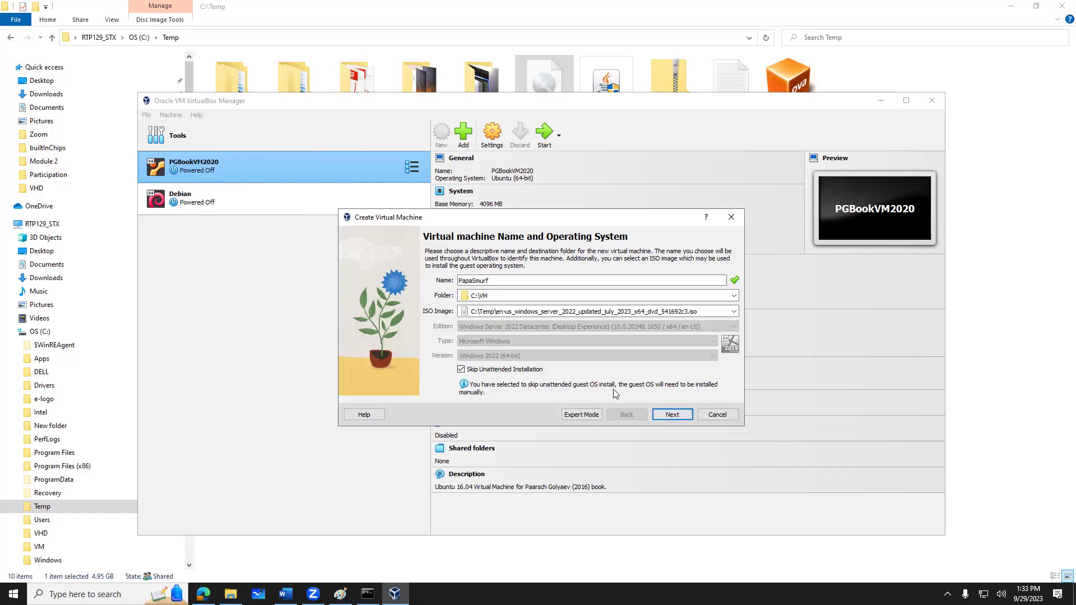
{"action": "left_click", "coordinate": [670, 415]}
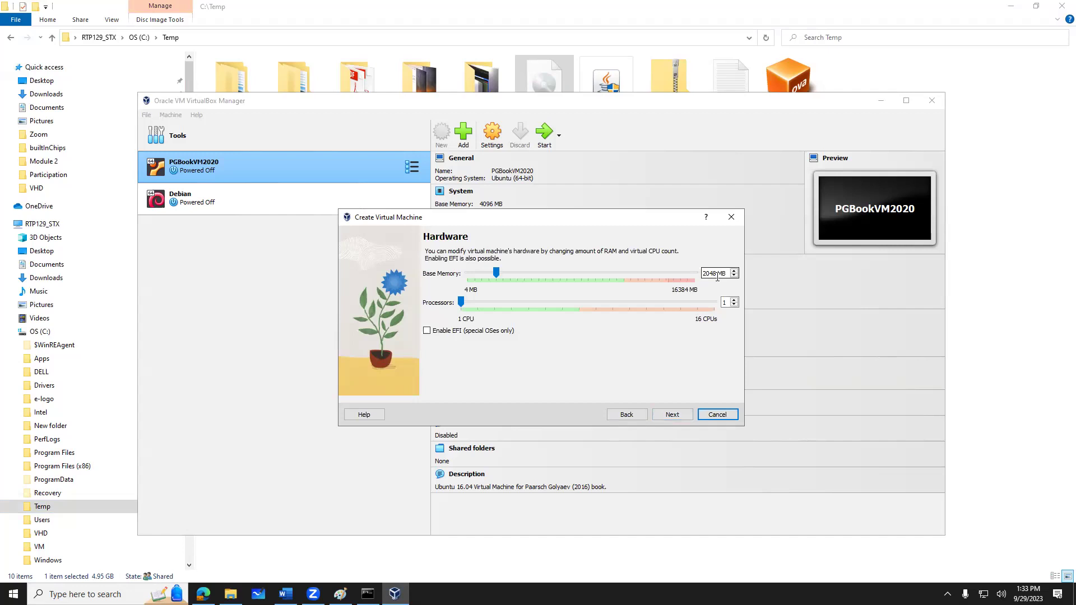
Check the host's CPU and memory performance in Task Manager.
{"action": "right_click", "coordinate": [829, 593]}
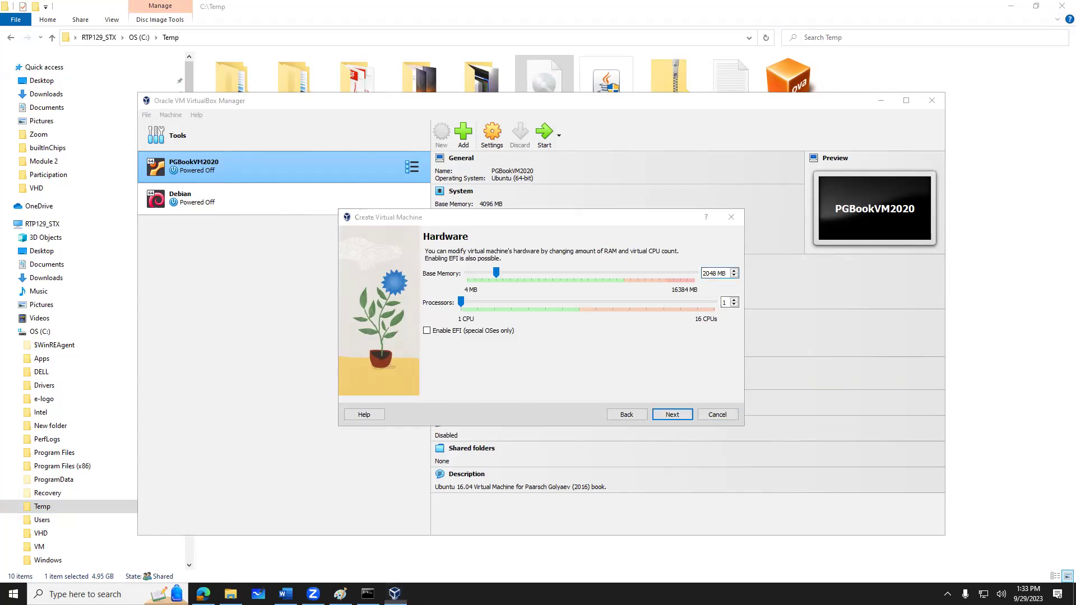
{"action": "left_click", "coordinate": [860, 538]}
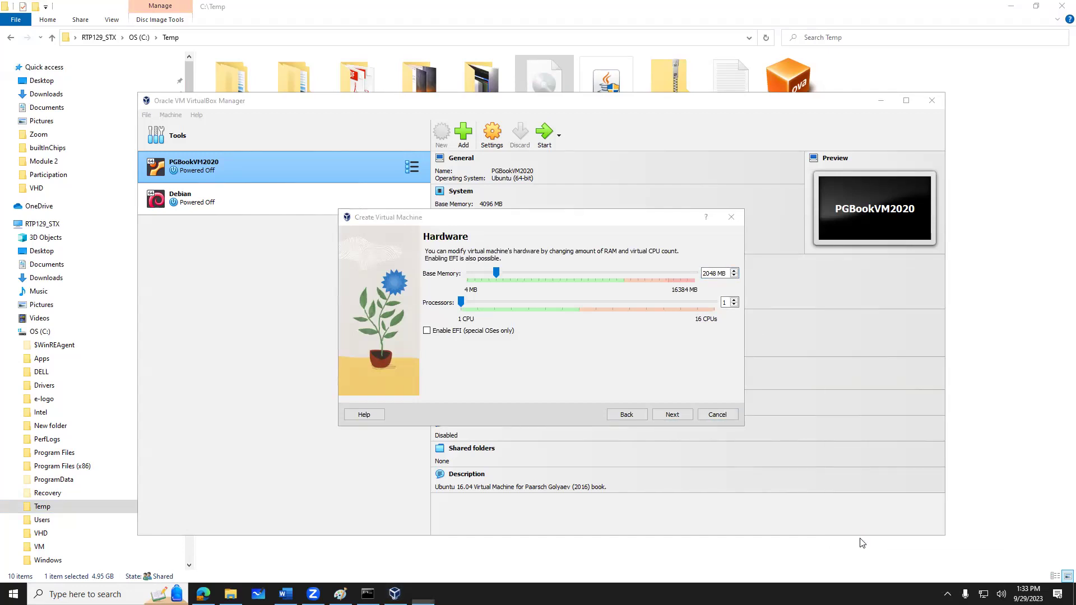
{"action": "left_click", "coordinate": [391, 187]}
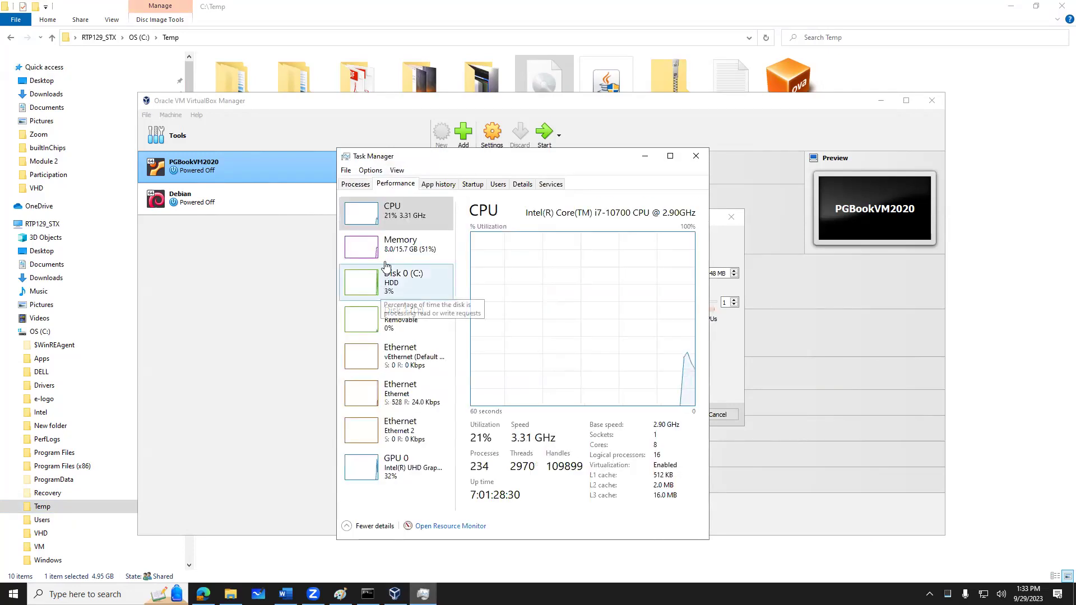
{"action": "left_click", "coordinate": [693, 155]}
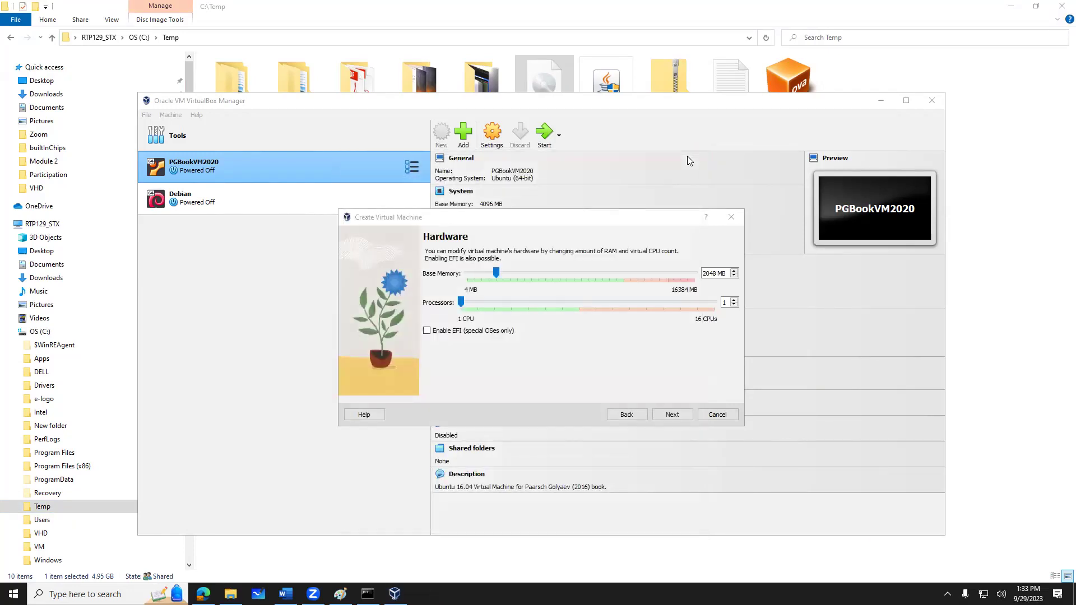
Set base memory to 6172 MB and processors to 2, and enable EFI.
{"action": "left_click_drag", "start_coordinate": [496, 273], "coordinate": [514, 270]}
{"action": "left_click_drag", "start_coordinate": [717, 273], "coordinate": [687, 273]}
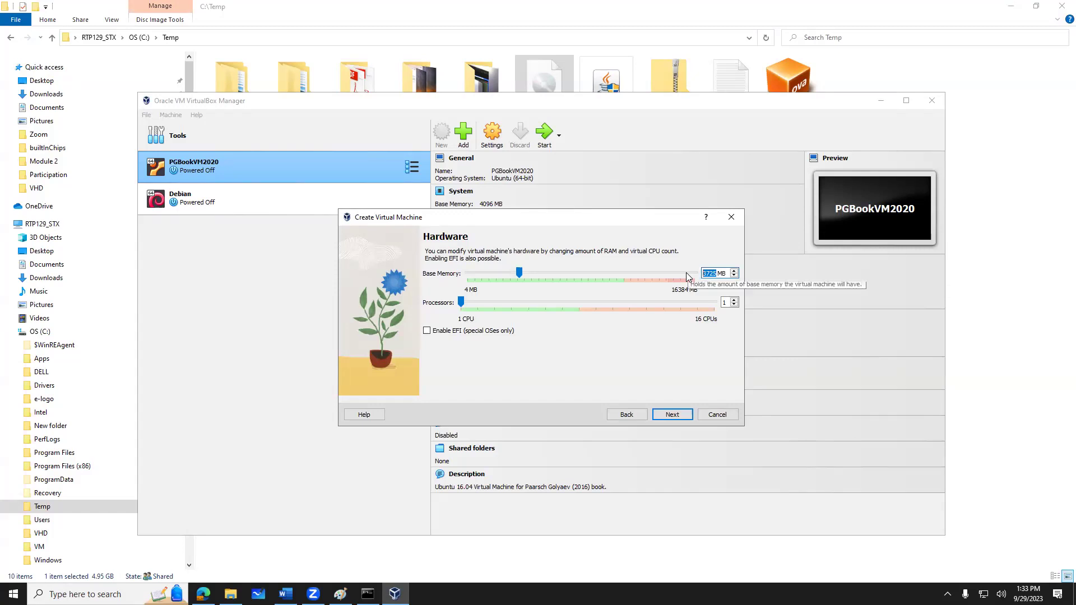
{"action": "type", "text": "6172"}
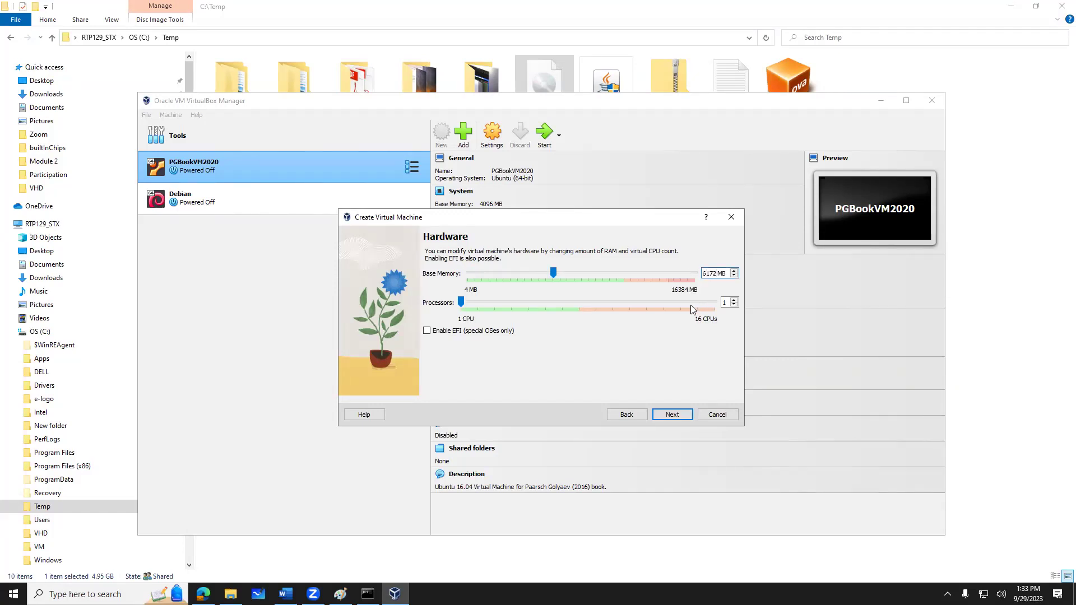
{"action": "left_click", "coordinate": [733, 300]}
{"action": "left_click", "coordinate": [427, 332]}
Use the existing papasmurf-c.vdi disk as the VM's hard disk.
{"action": "left_click", "coordinate": [680, 418]}
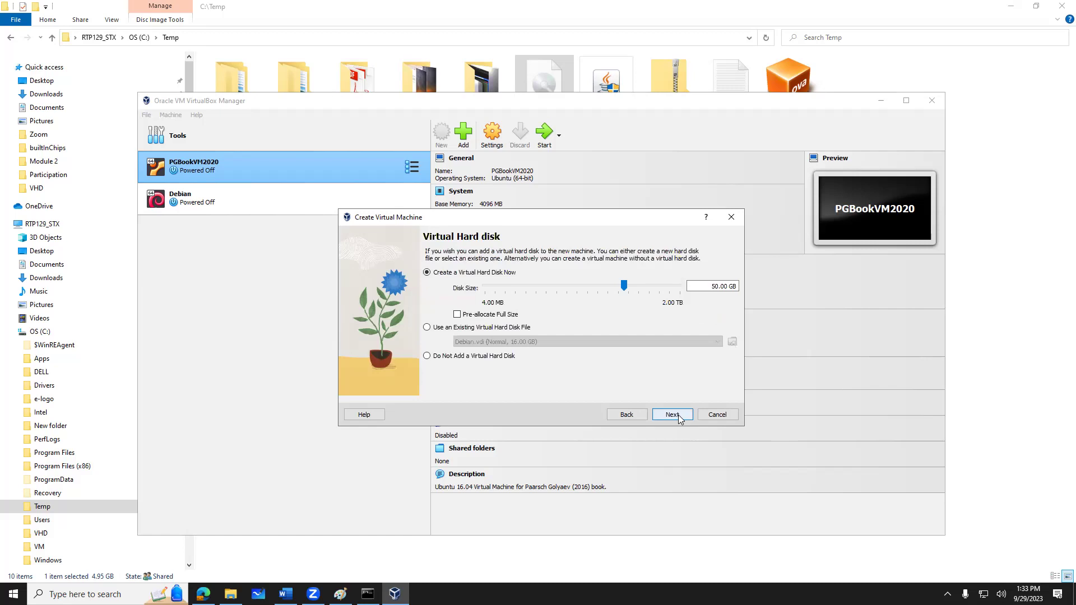
{"action": "left_click", "coordinate": [441, 330]}
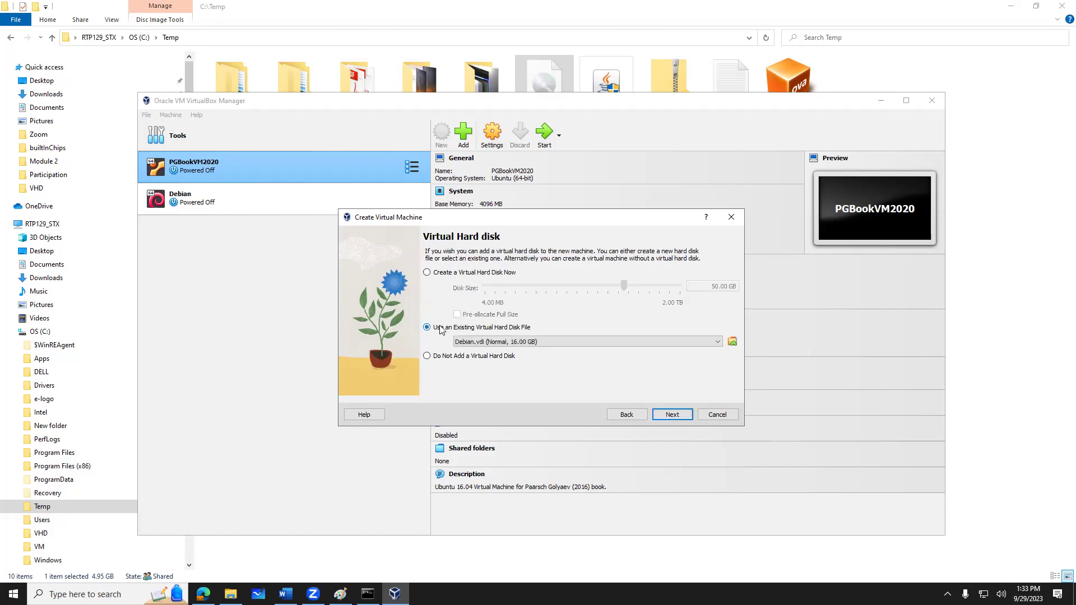
{"action": "left_click", "coordinate": [732, 342]}
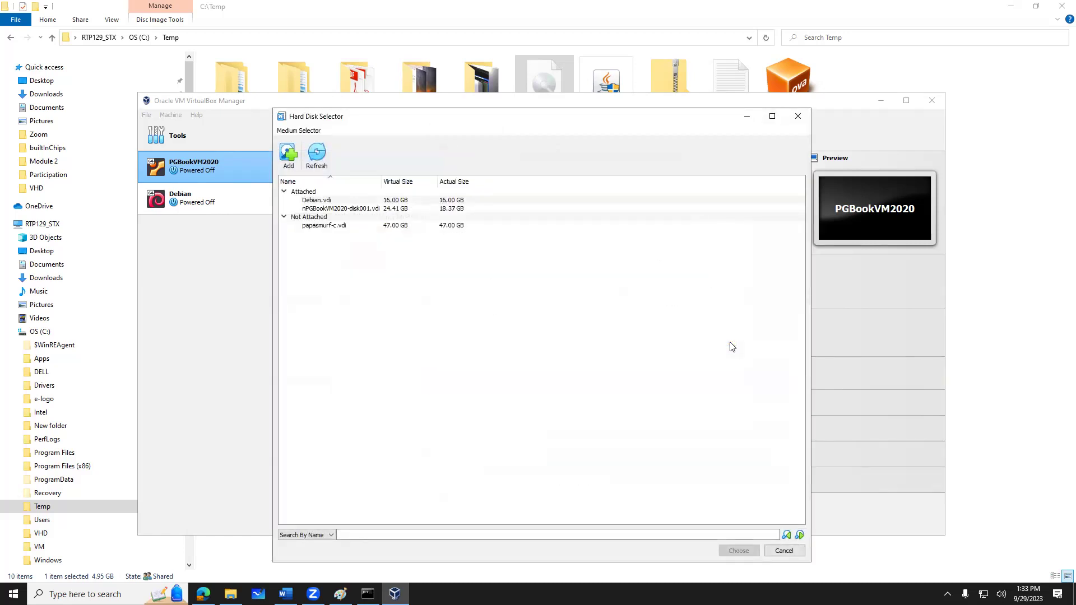
{"action": "left_click", "coordinate": [306, 226]}
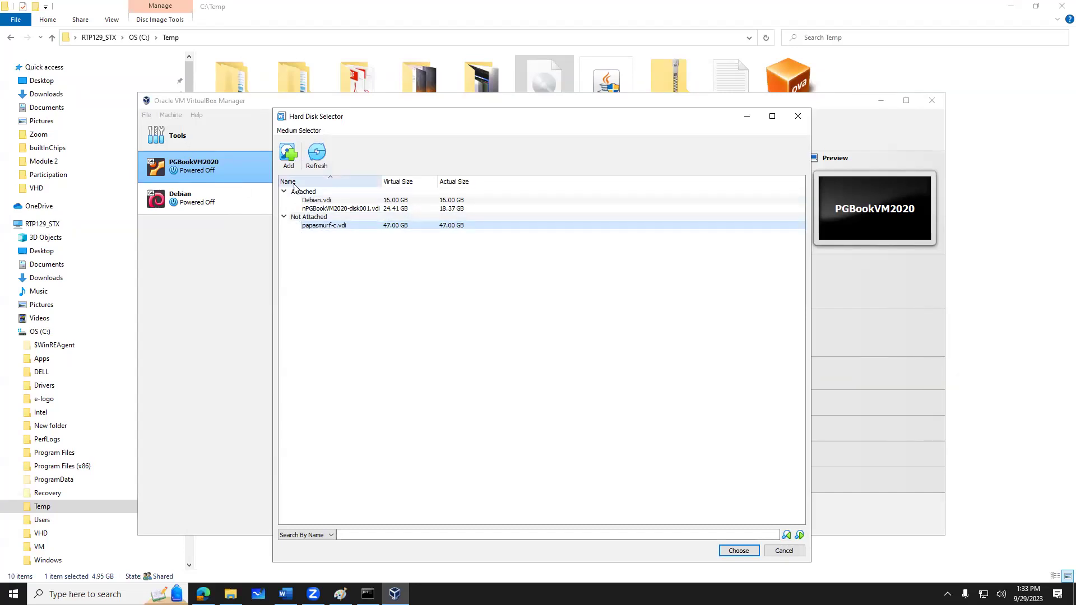
{"action": "left_click", "coordinate": [739, 551]}
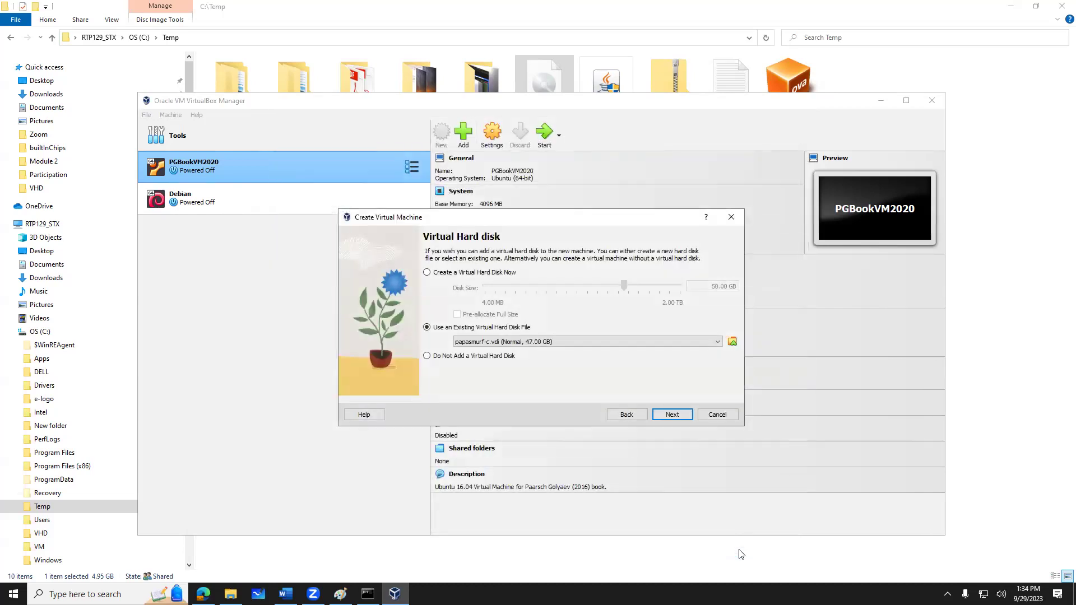
Finish creating PapaSmurf and bring up its Settings dialog.
{"action": "left_click", "coordinate": [675, 414]}
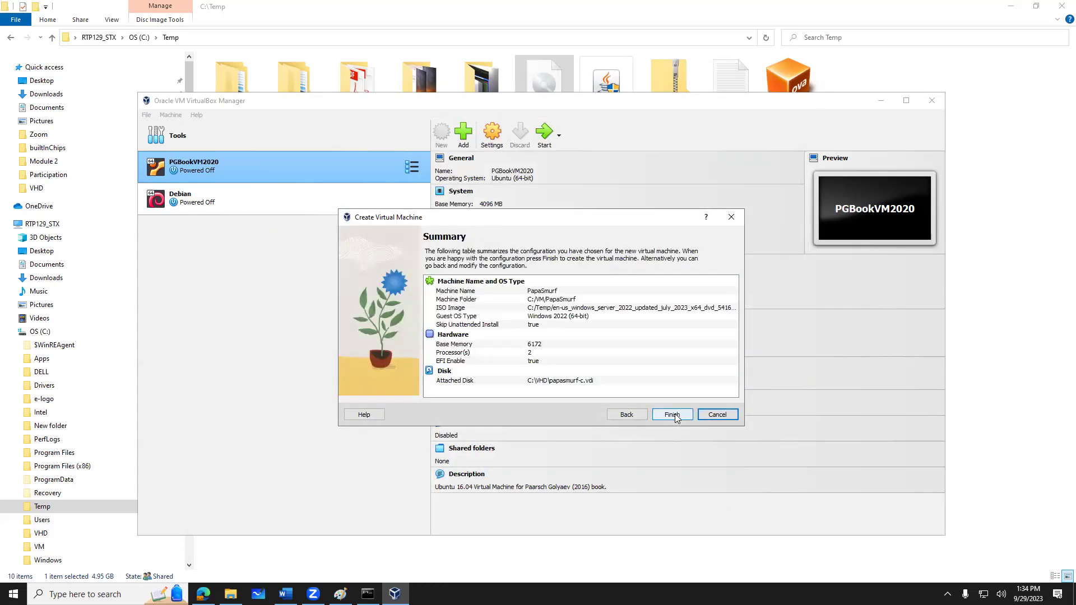
{"action": "left_click", "coordinate": [675, 415]}
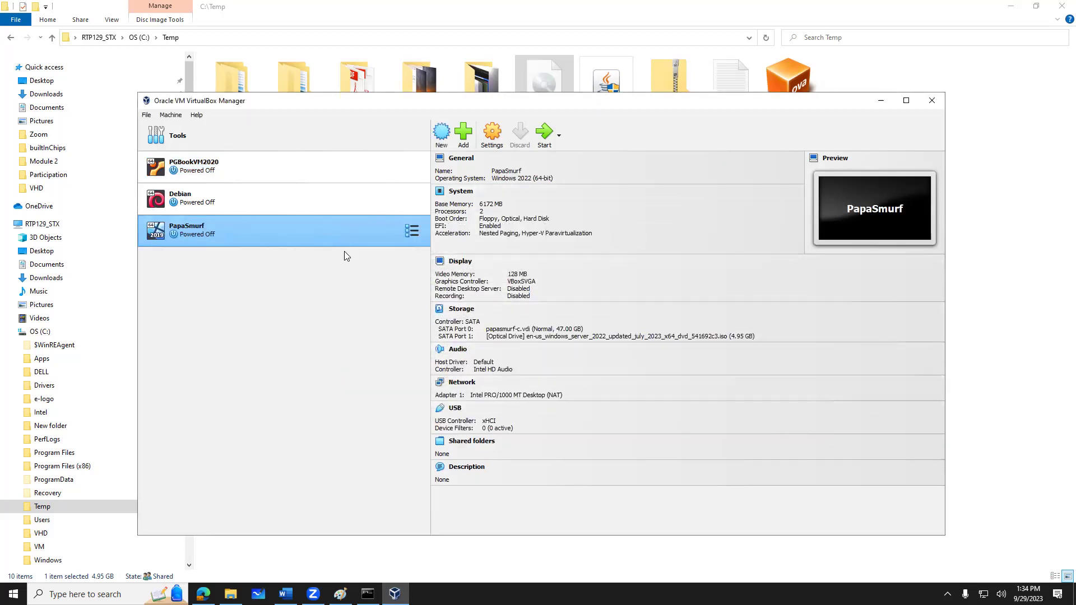
{"action": "left_click", "coordinate": [492, 134]}
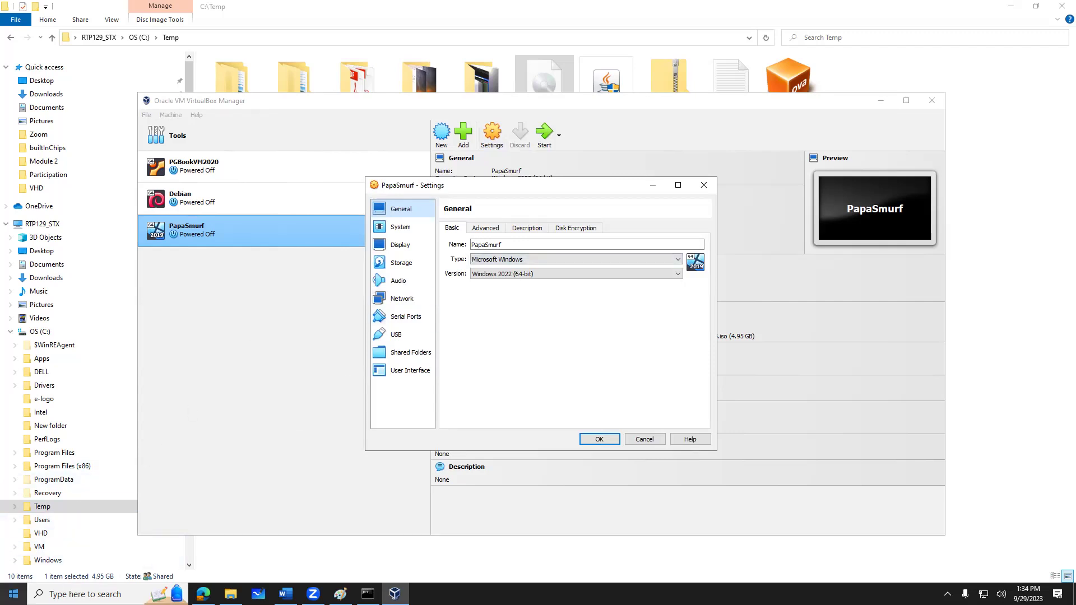
Enable 3D acceleration and review the attached Windows Server ISO under Storage.
{"action": "left_click", "coordinate": [13, 594]}
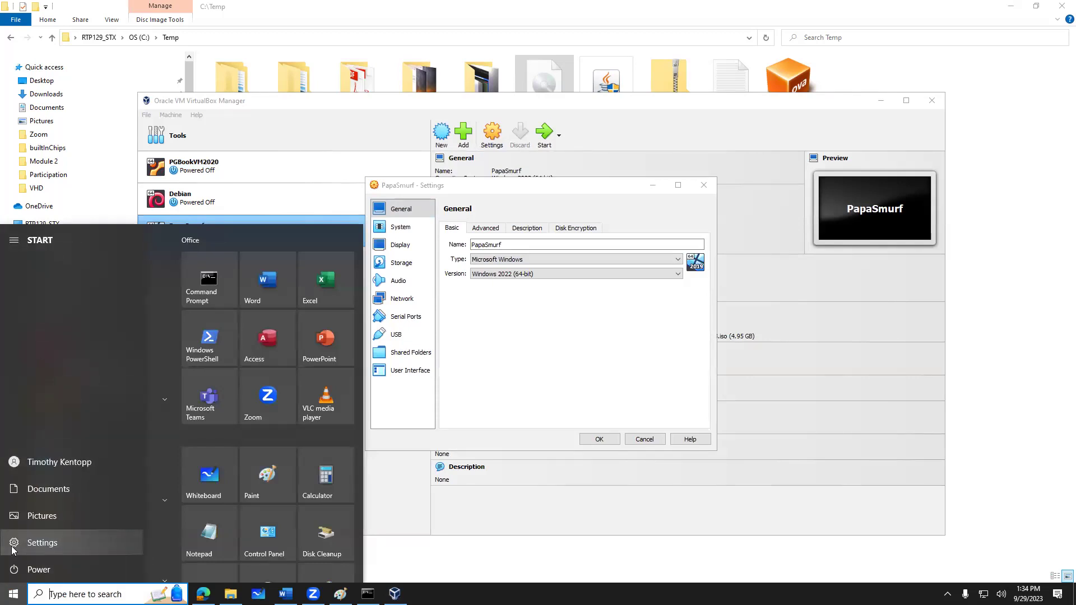
{"action": "left_click", "coordinate": [196, 104]}
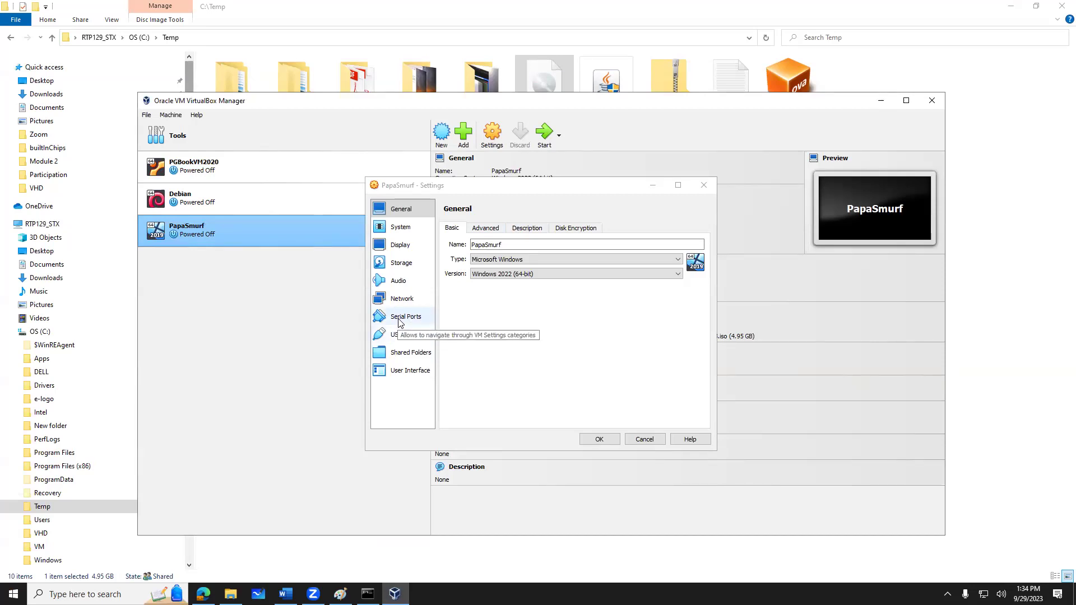
{"action": "left_click", "coordinate": [399, 247]}
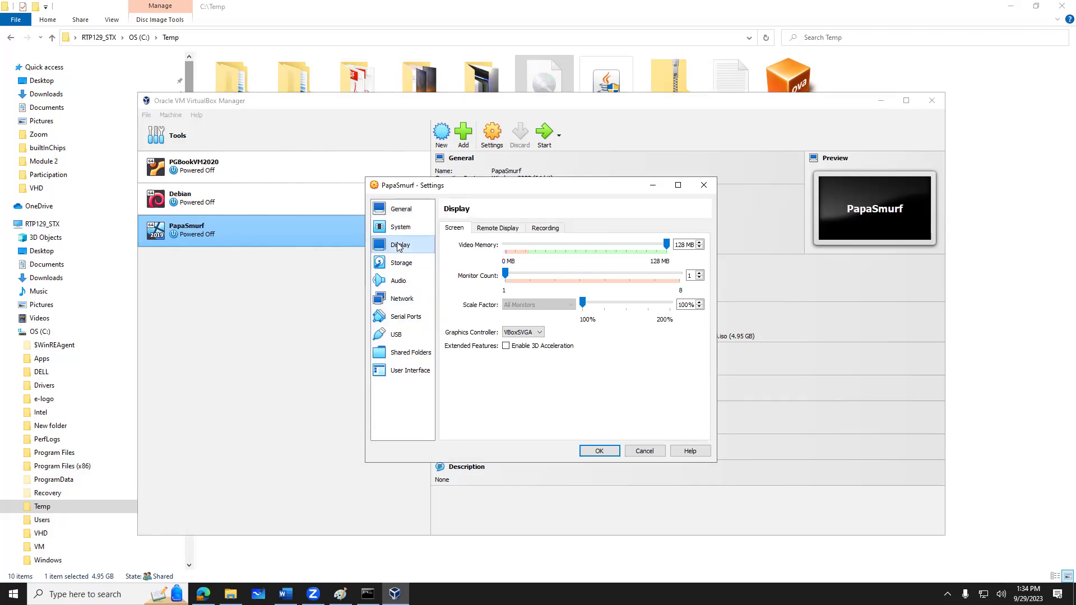
{"action": "left_click", "coordinate": [506, 346]}
{"action": "left_click", "coordinate": [399, 263]}
{"action": "left_click", "coordinate": [495, 269]}
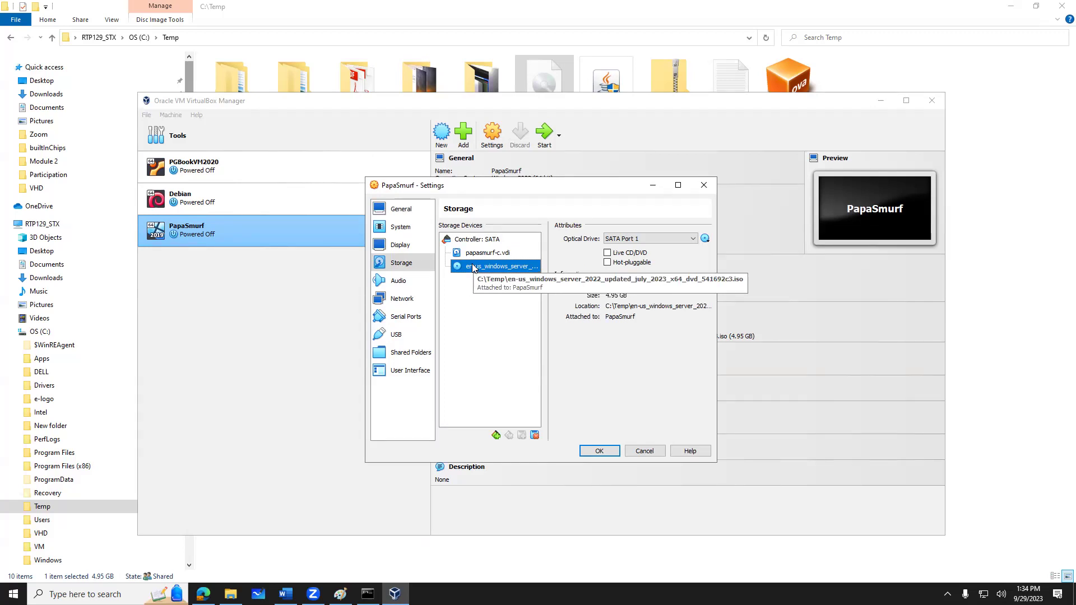
Bridge Network Adapter 1 to the Intel(R) Ethernet Connection (14) I219-LM and save.
{"action": "left_click", "coordinate": [417, 295]}
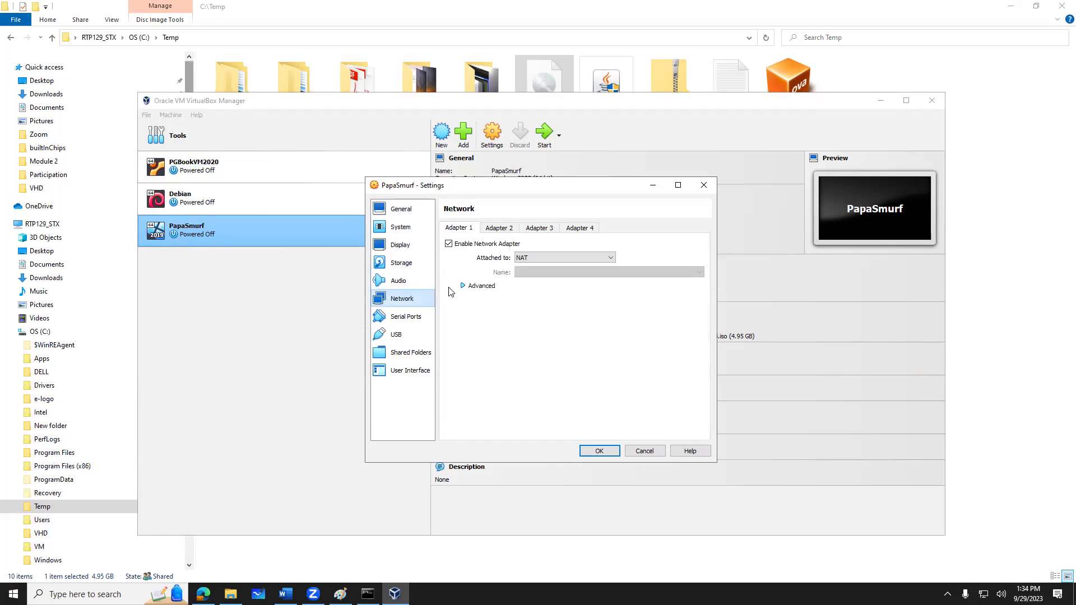
{"action": "left_click", "coordinate": [520, 259]}
{"action": "left_click", "coordinate": [526, 275]}
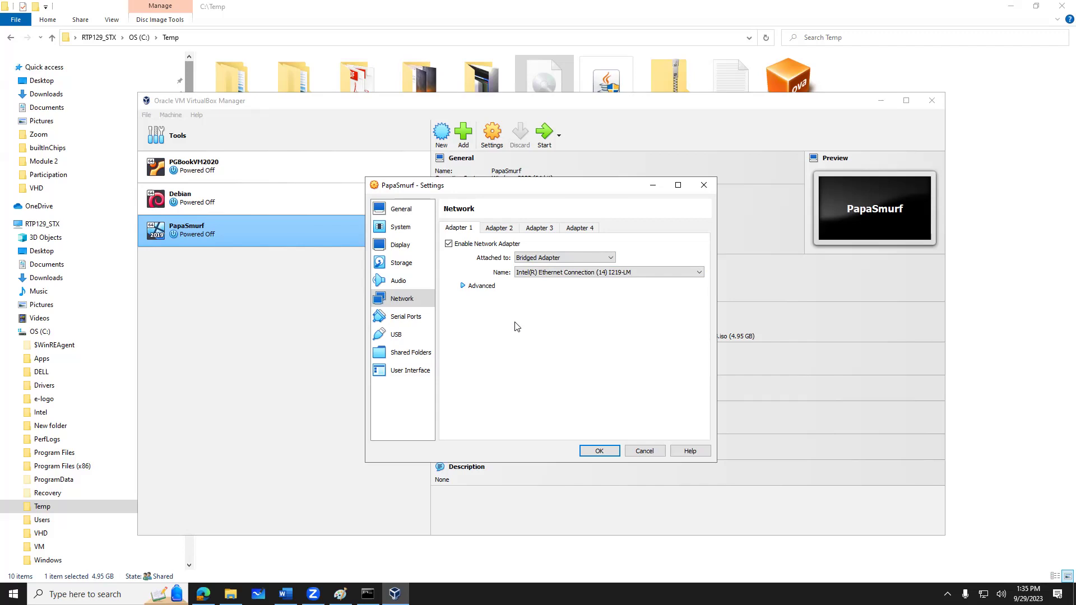
{"action": "left_click", "coordinate": [597, 452]}
Start PapaSmurf in detachable mode and minimize File Explorer and VirtualBox Manager.
{"action": "left_click", "coordinate": [559, 135]}
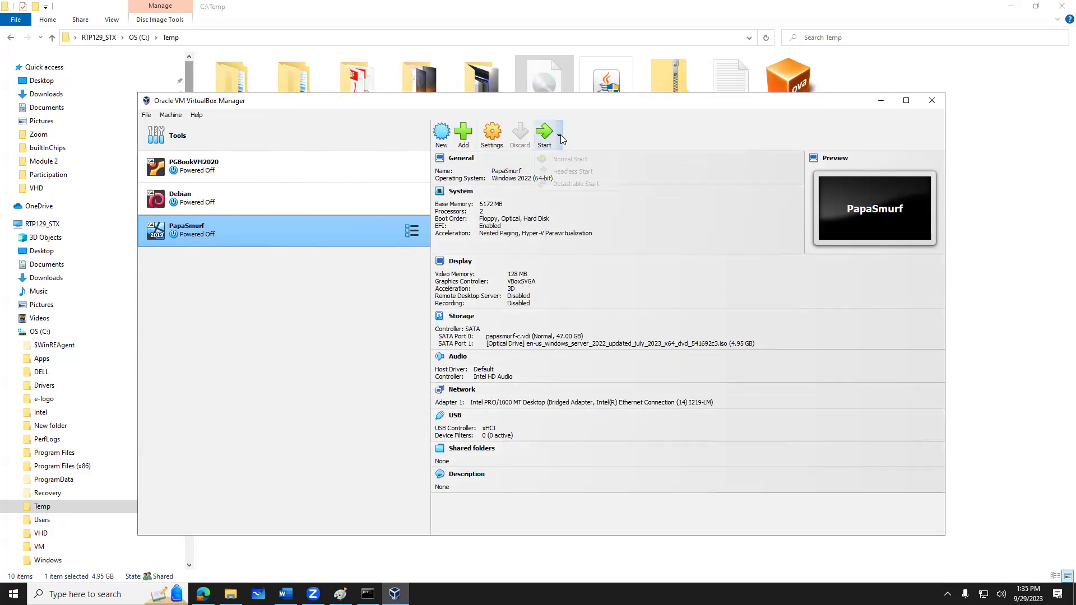
{"action": "left_click", "coordinate": [576, 184]}
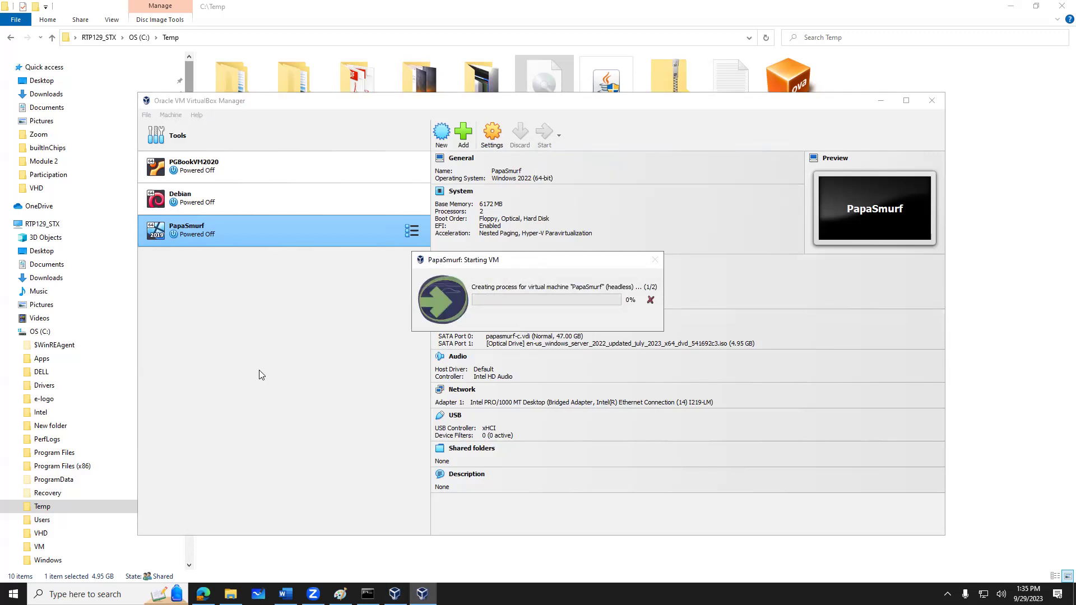
{"action": "left_click", "coordinate": [1011, 8]}
{"action": "left_click", "coordinate": [1010, 9]}
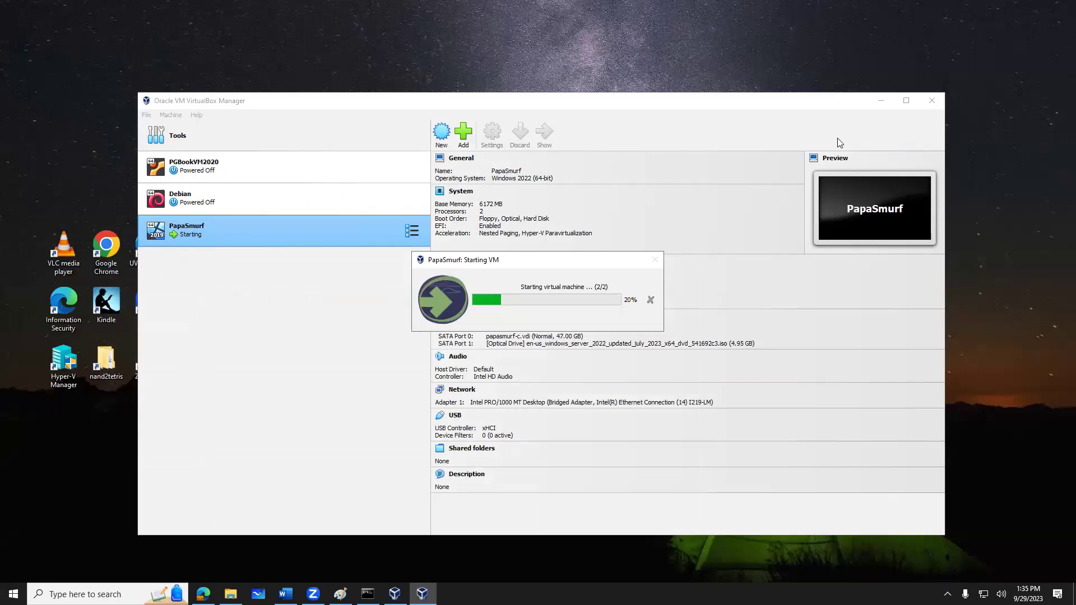
{"action": "left_click", "coordinate": [880, 100]}
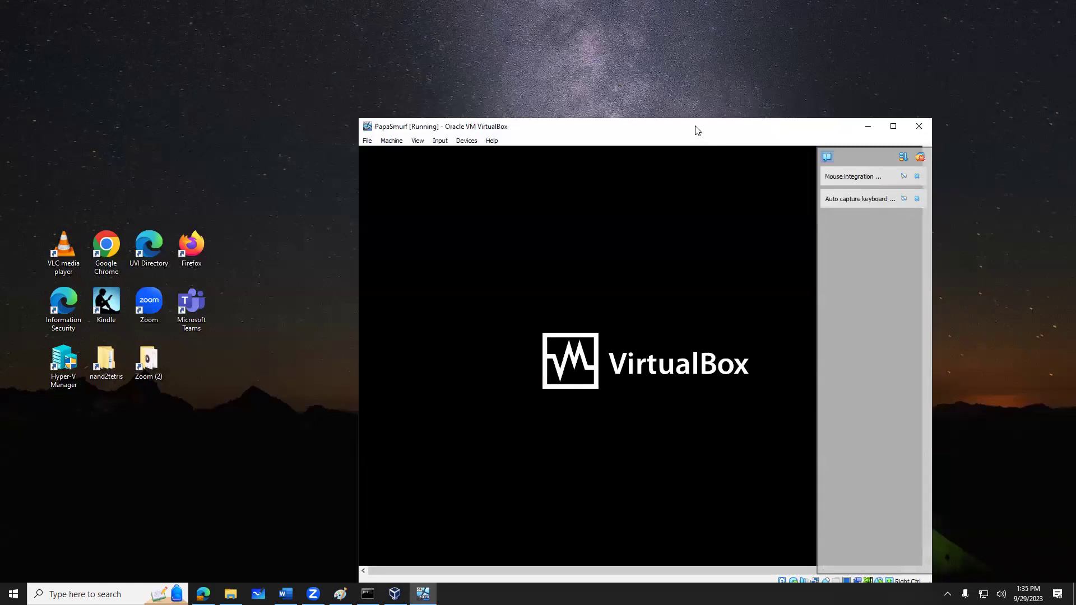
Boot from the installation disc, dismiss both notification bars, and enlarge the VM window.
{"action": "left_click_drag", "start_coordinate": [698, 127], "coordinate": [511, 60]}
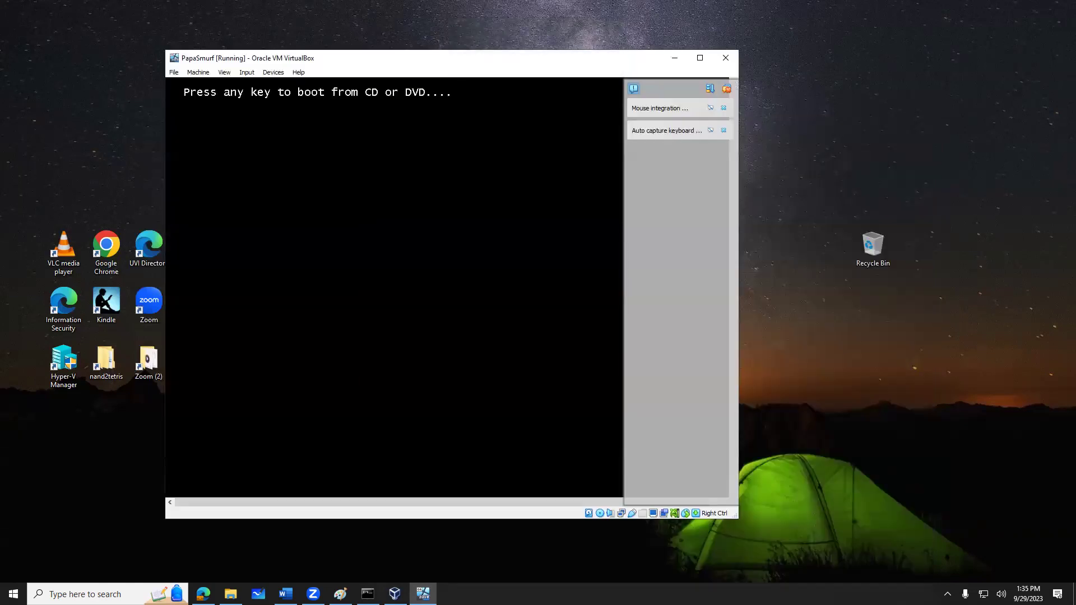
{"action": "key", "text": "Return"}
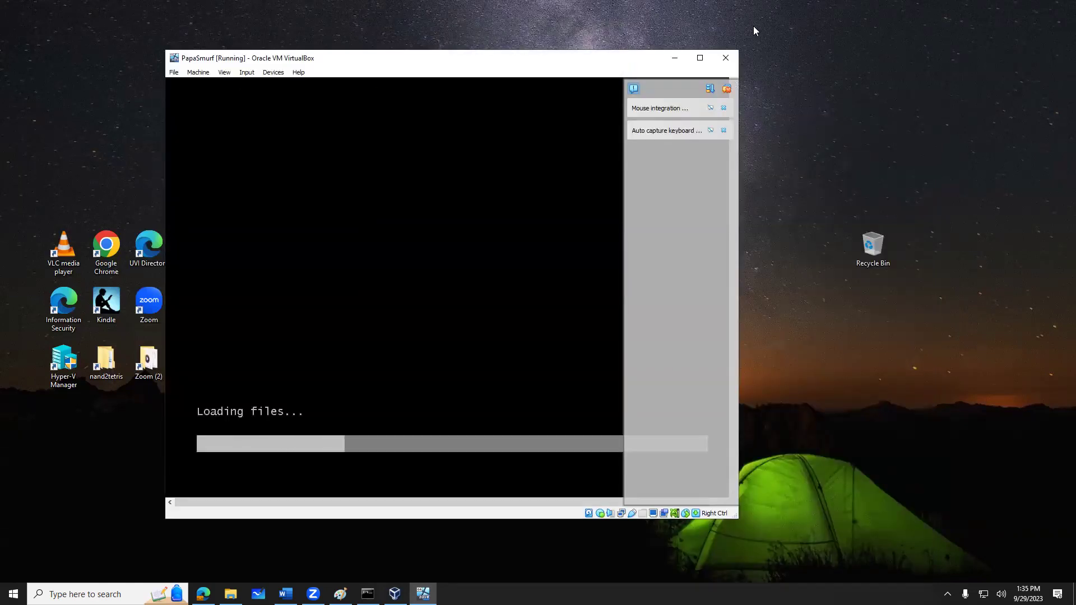
{"action": "left_click", "coordinate": [724, 108]}
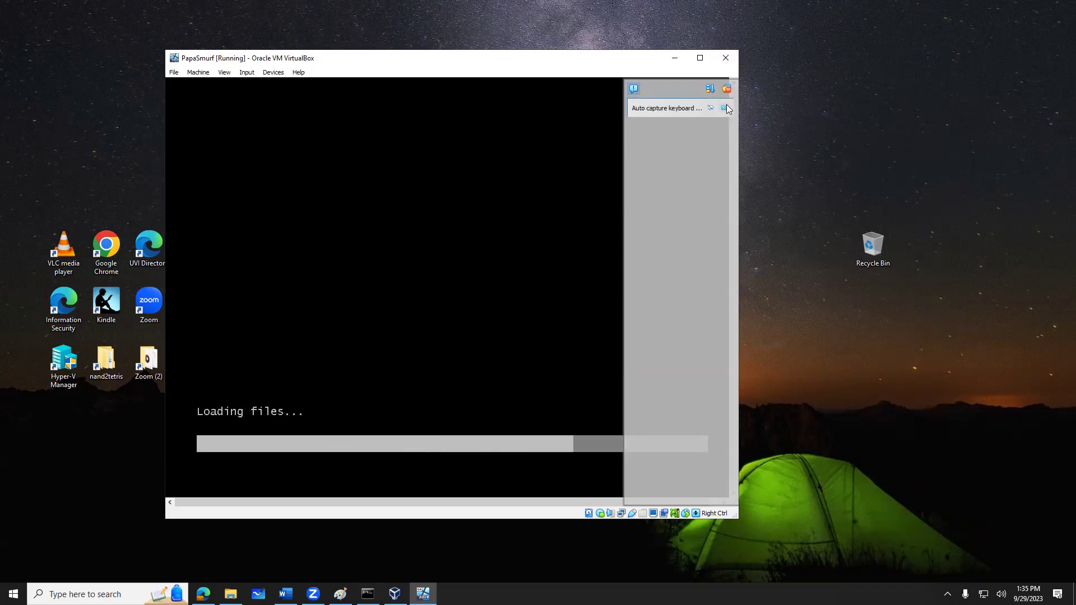
{"action": "left_click", "coordinate": [724, 107]}
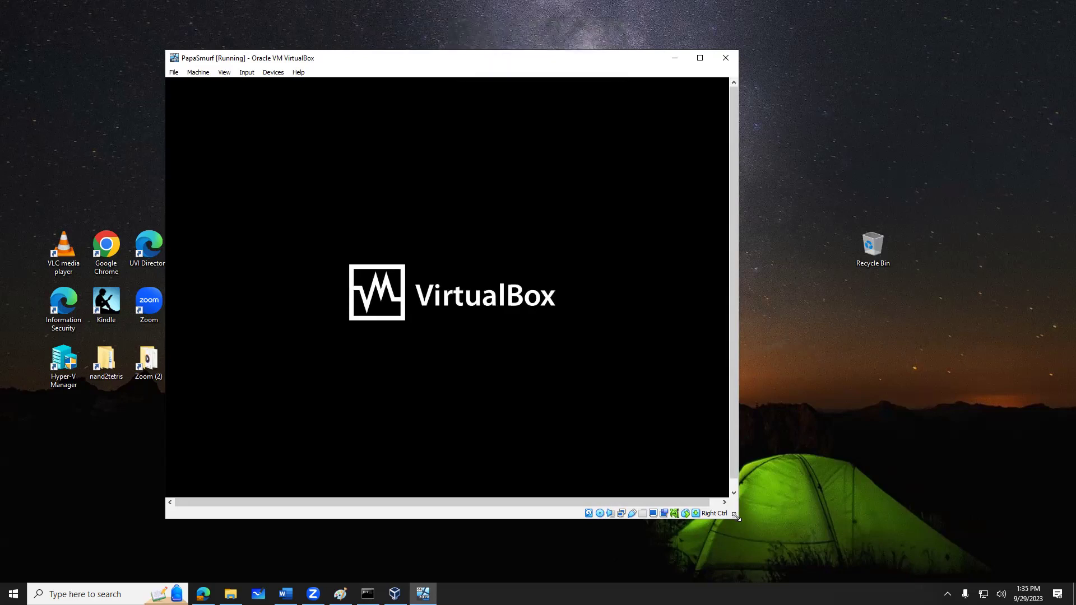
{"action": "left_click_drag", "start_coordinate": [736, 517], "coordinate": [810, 528]}
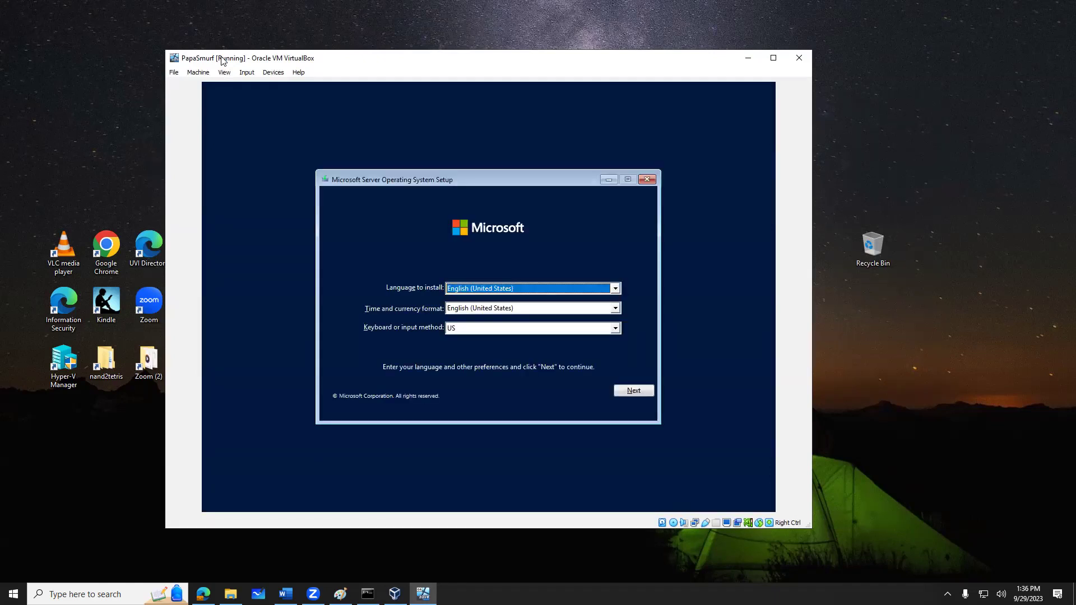
Keep the English (United States) language settings and begin Install now.
{"action": "left_click", "coordinate": [628, 392]}
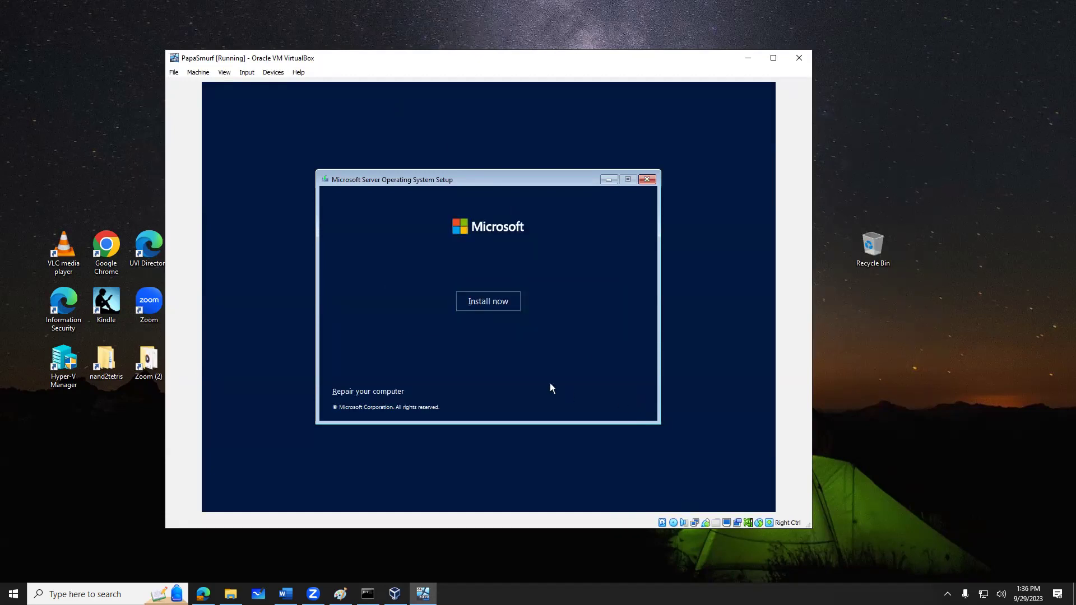
{"action": "left_click", "coordinate": [471, 301]}
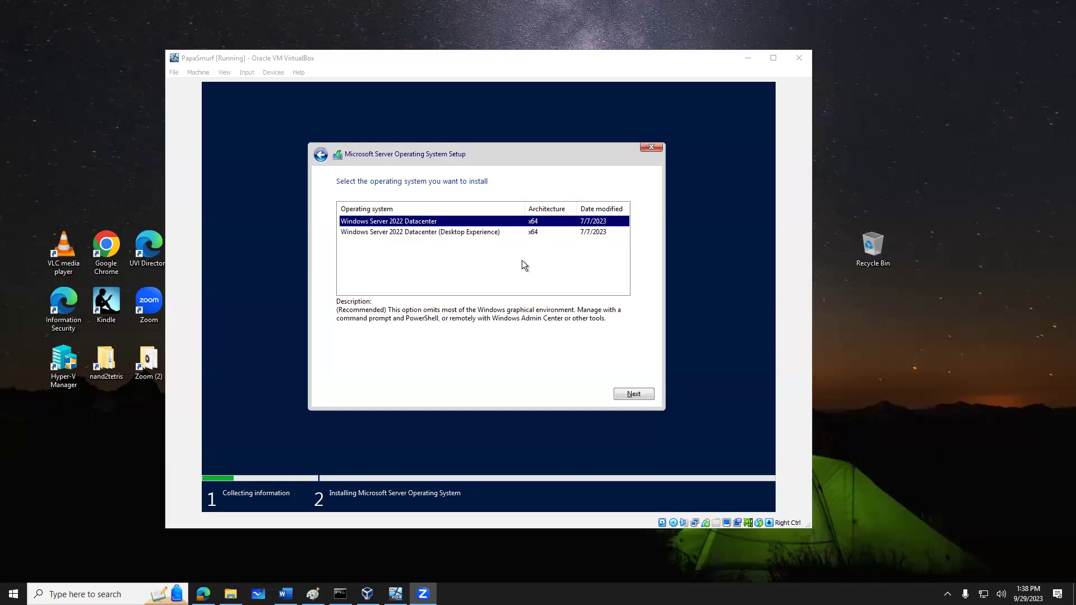
Pick Datacenter (Desktop Experience), accept the license, and custom-install to Drive 0's 47.0 GB unallocated space.
{"action": "left_click", "coordinate": [384, 232]}
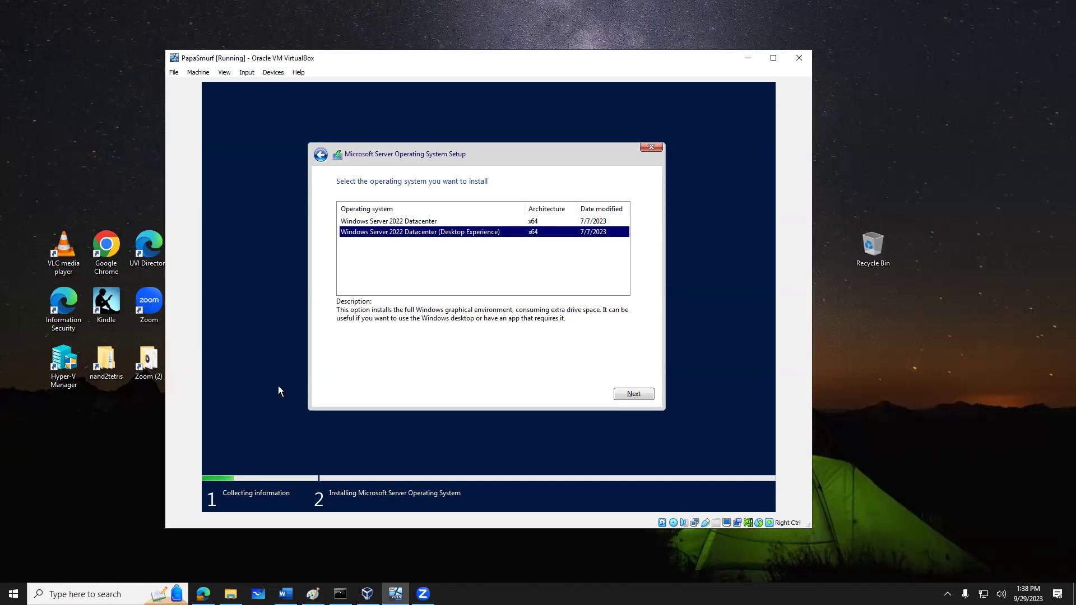
{"action": "left_click", "coordinate": [619, 394]}
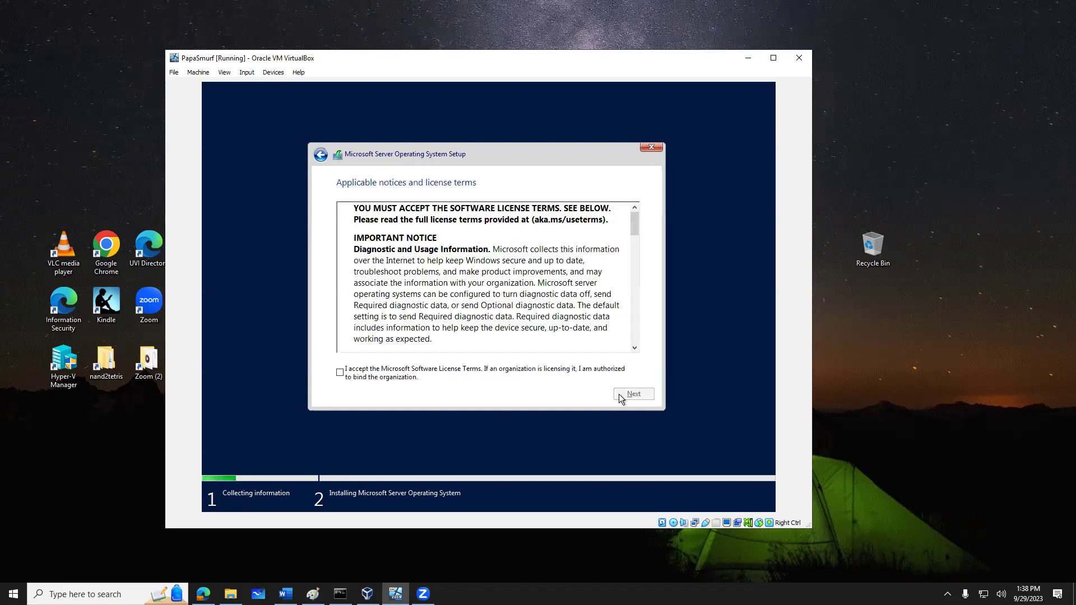
{"action": "left_click", "coordinate": [340, 373]}
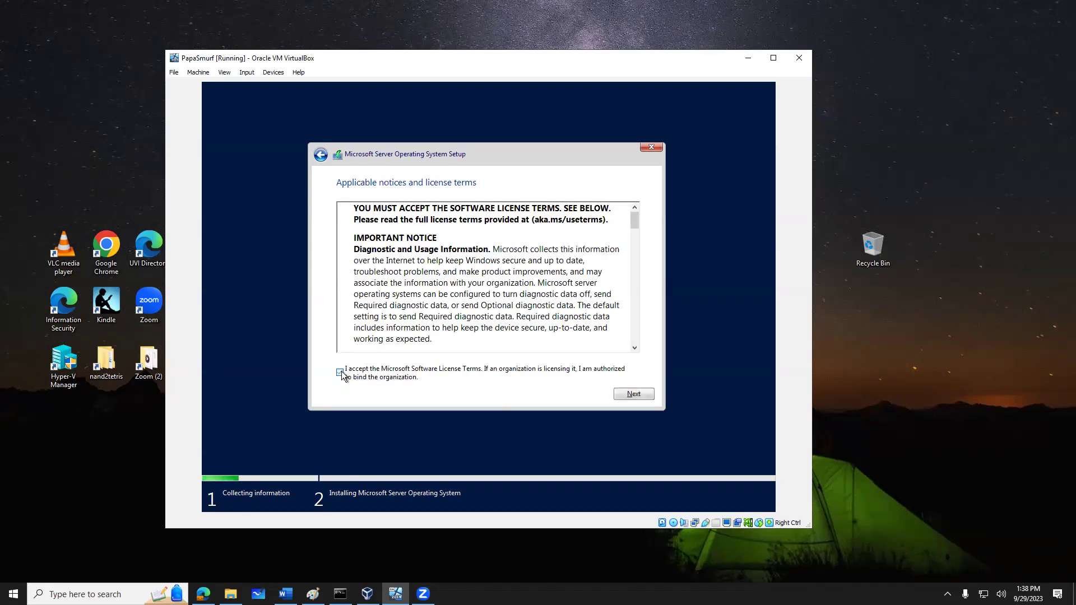
{"action": "left_click_drag", "start_coordinate": [633, 222], "coordinate": [636, 344]}
{"action": "left_click", "coordinate": [630, 395]}
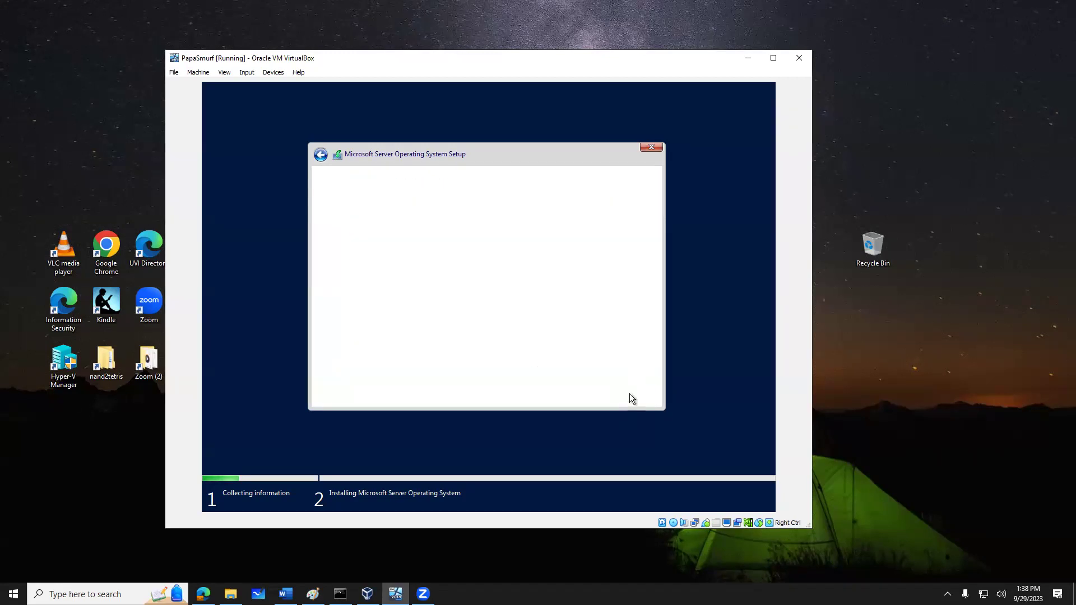
{"action": "left_click", "coordinate": [536, 289]}
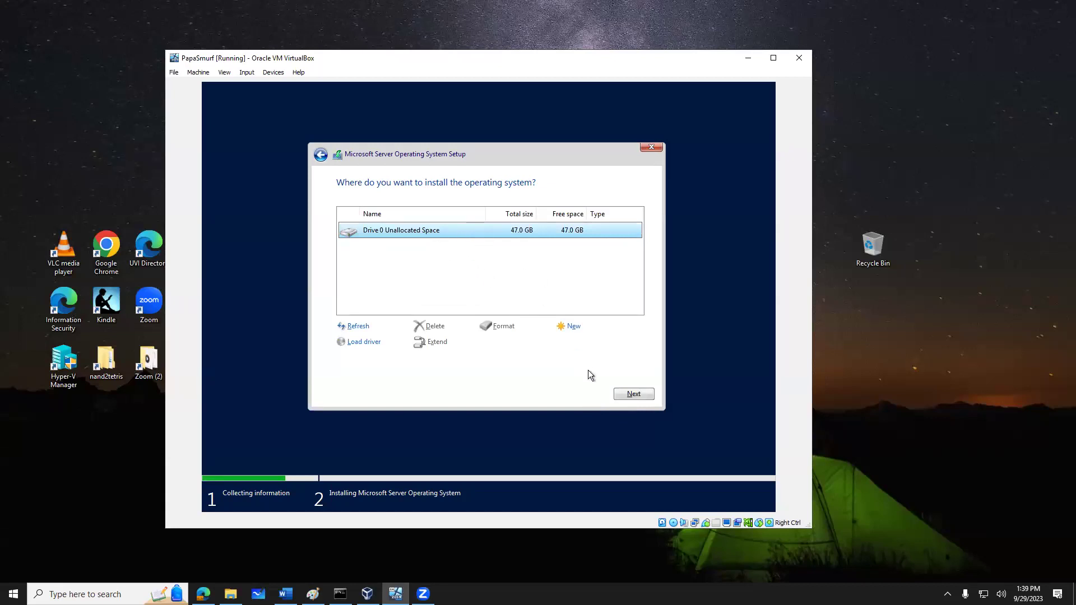
{"action": "left_click", "coordinate": [628, 393]}
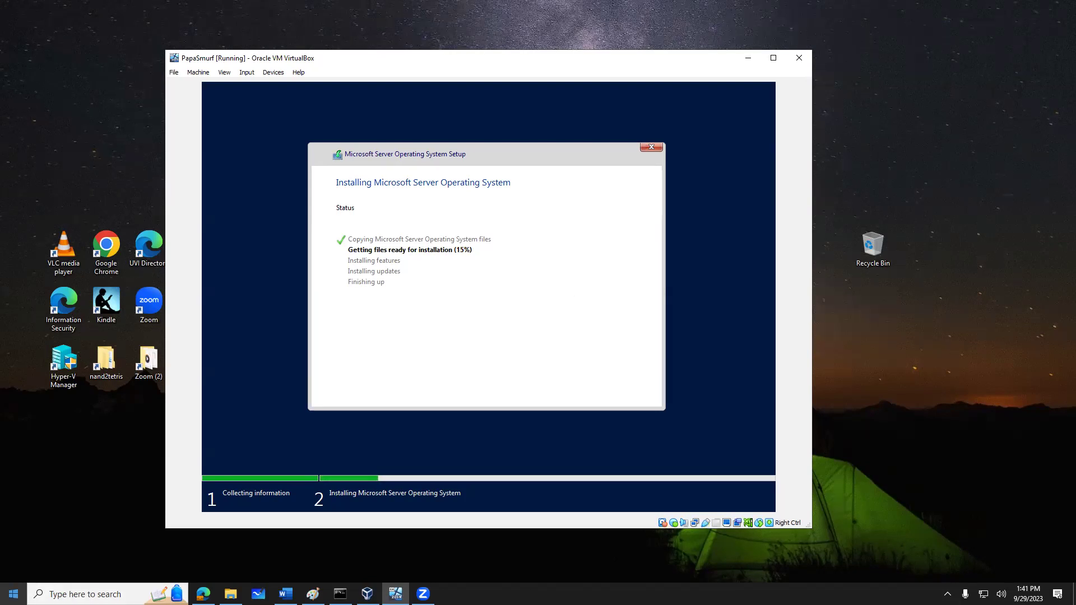
Wait until setup has copied files and reaches 15% getting files ready, then open the host's Start menu.
{"action": "left_click", "coordinate": [14, 594]}
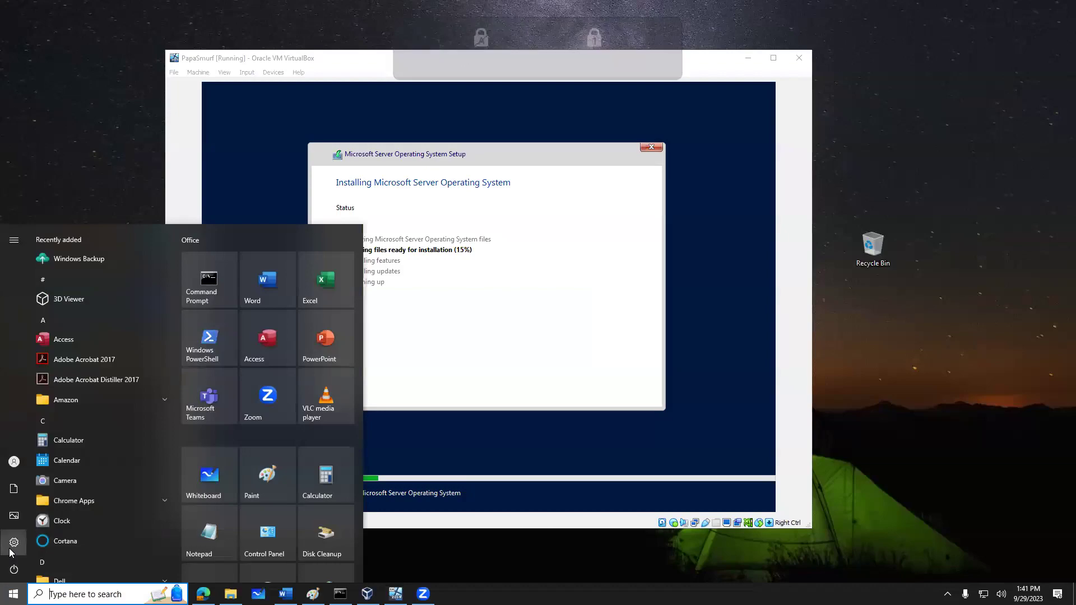
Open the host's Settings and reach the Windows Update page.
{"action": "left_click", "coordinate": [12, 547]}
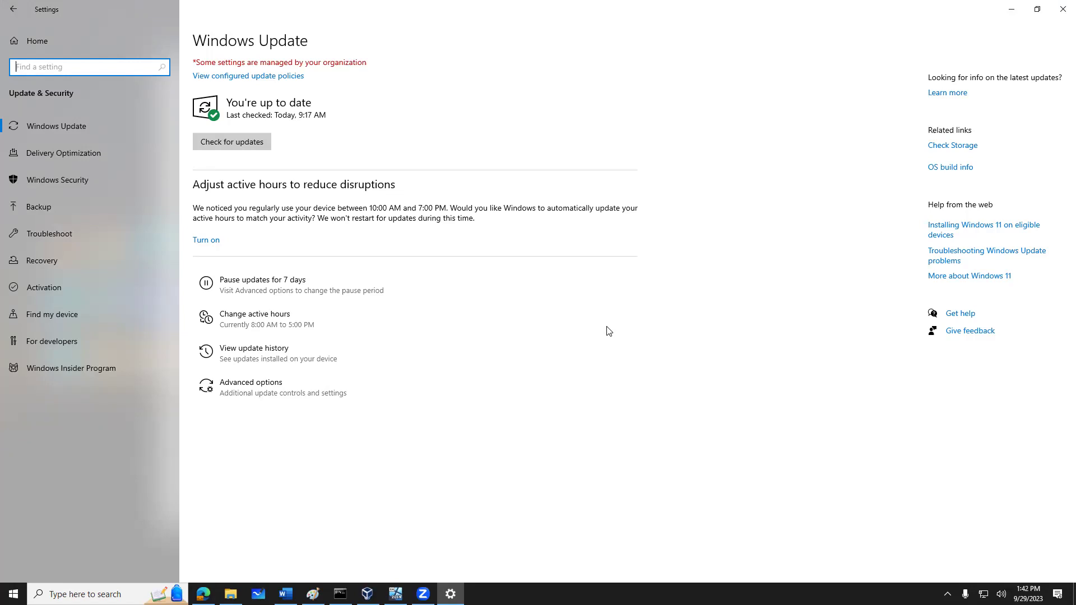
Check the host for Windows updates until it reports up to date, then minimize Settings.
{"action": "left_click", "coordinate": [247, 143]}
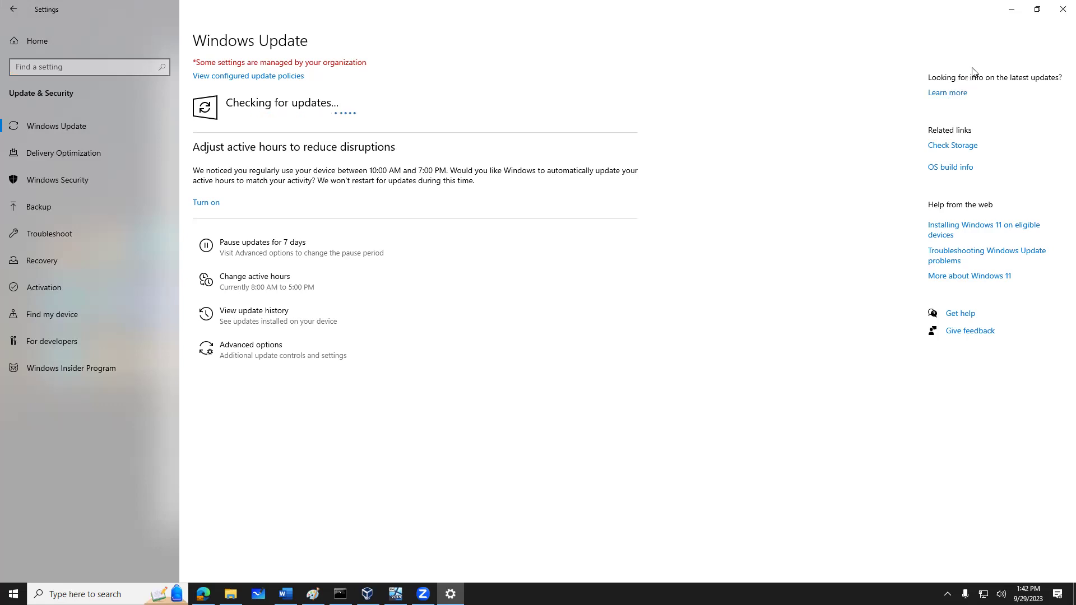
{"action": "left_click", "coordinate": [1037, 9]}
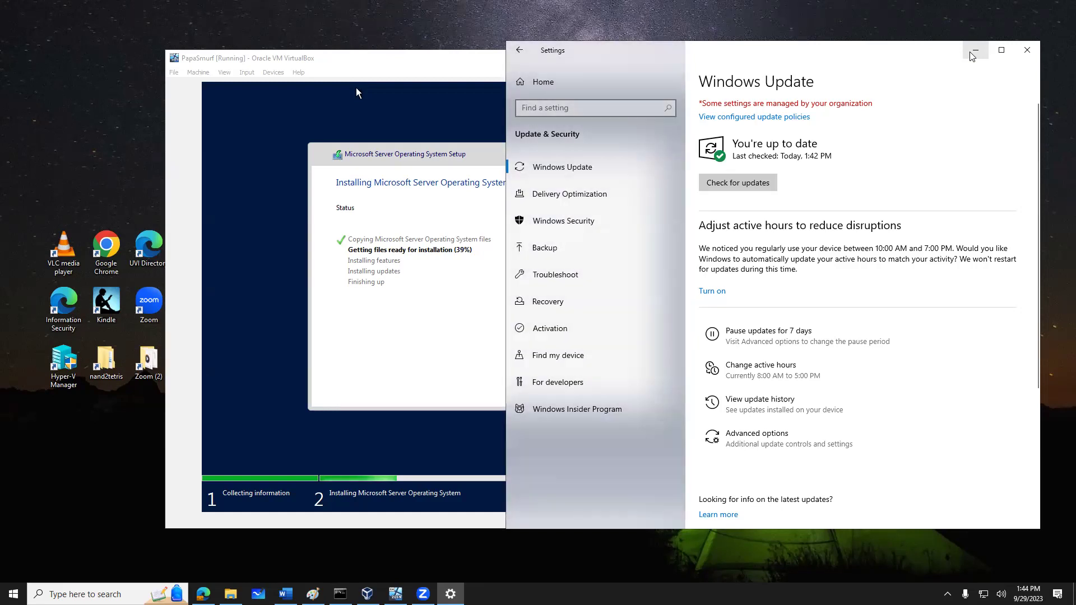
Hide Settings to watch PapaSmurf's Windows Server setup reach 41% getting files ready.
{"action": "left_click", "coordinate": [973, 50]}
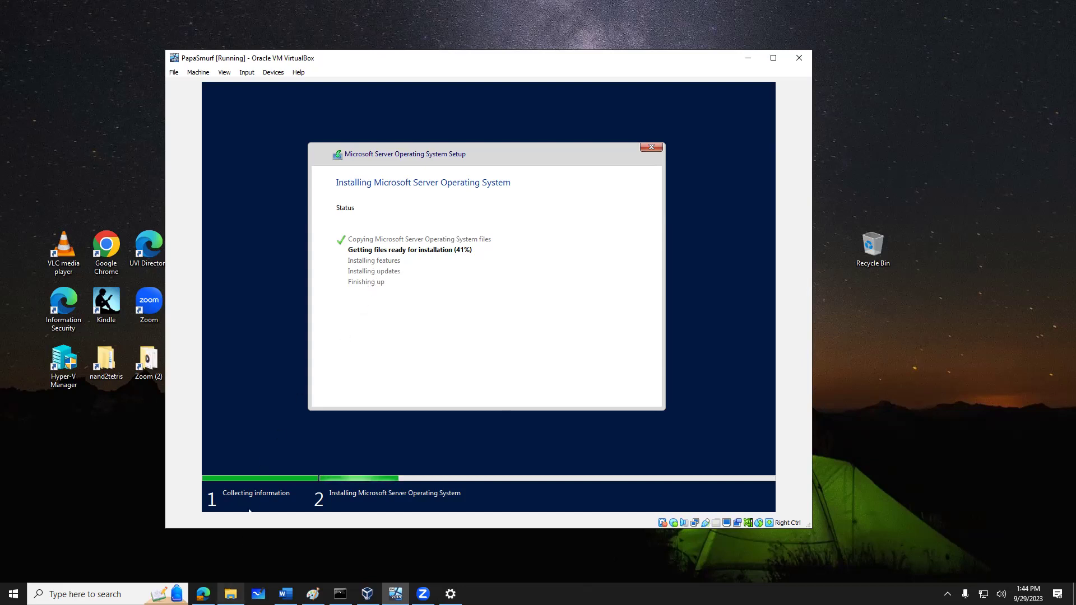
{"action": "mouse_move", "coordinate": [230, 593]}
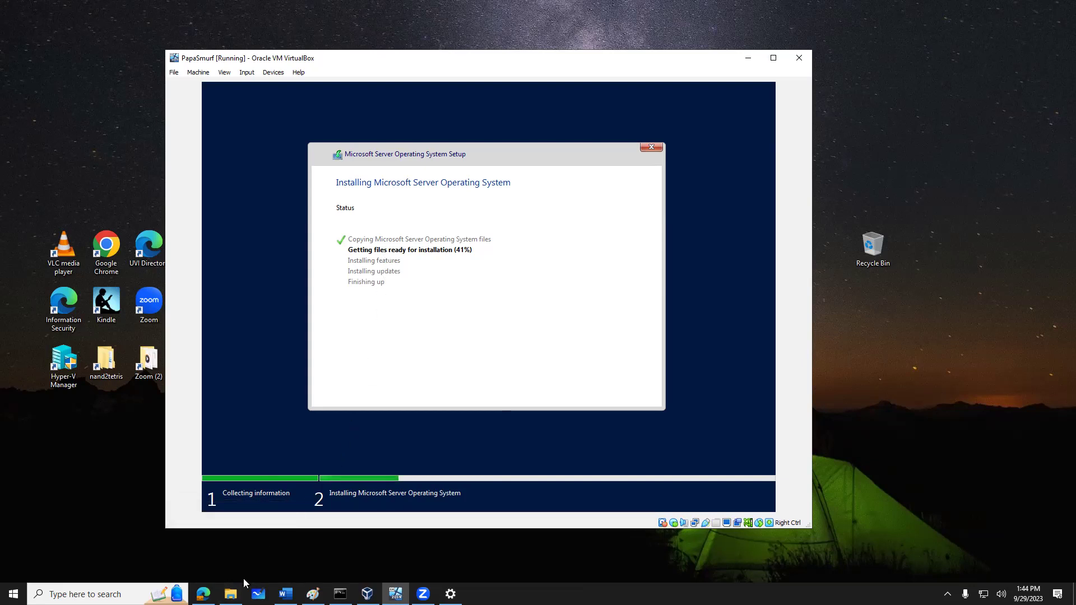
In File Explorer, browse Documents > 0-CSC 220 > Class Notes > 2-Previous > Module 2 and select Ch 3 Cyber Management.pptx.
{"action": "left_click", "coordinate": [230, 593]}
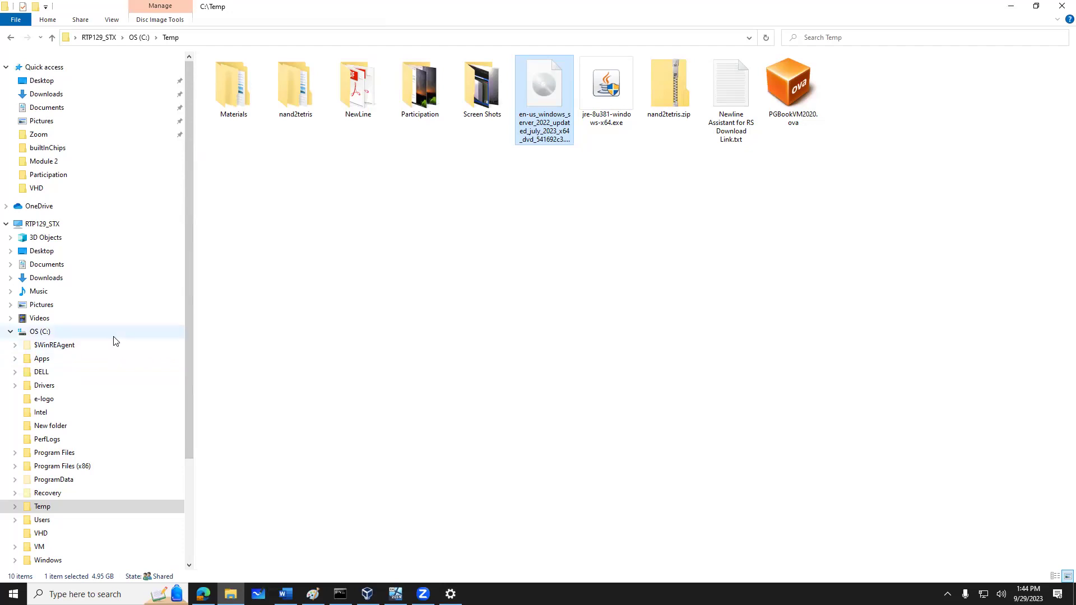
{"action": "left_click", "coordinate": [77, 108]}
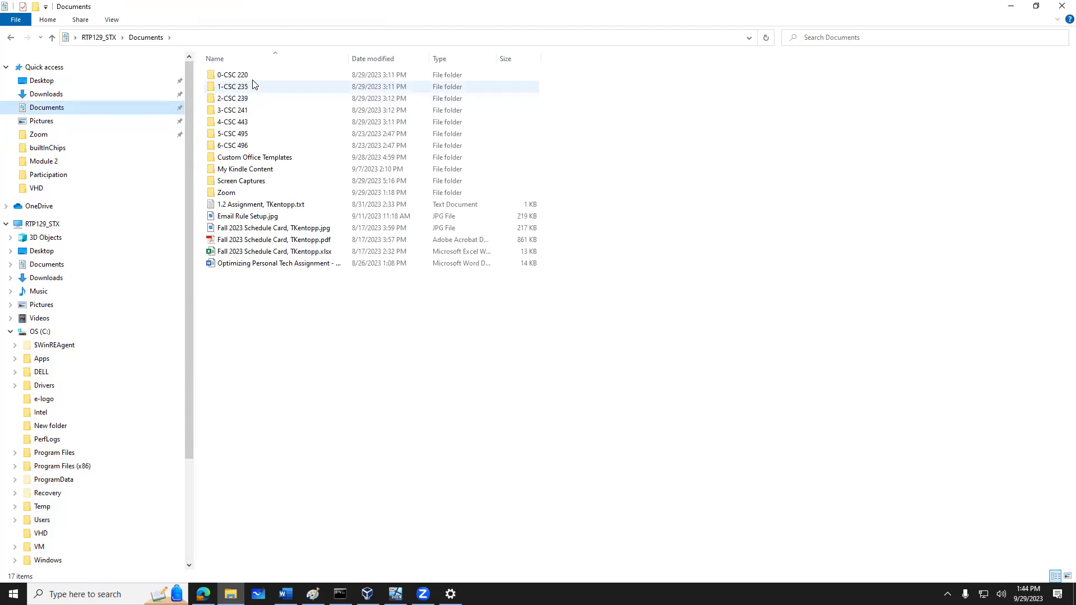
{"action": "double_click", "coordinate": [252, 76]}
{"action": "double_click", "coordinate": [255, 99]}
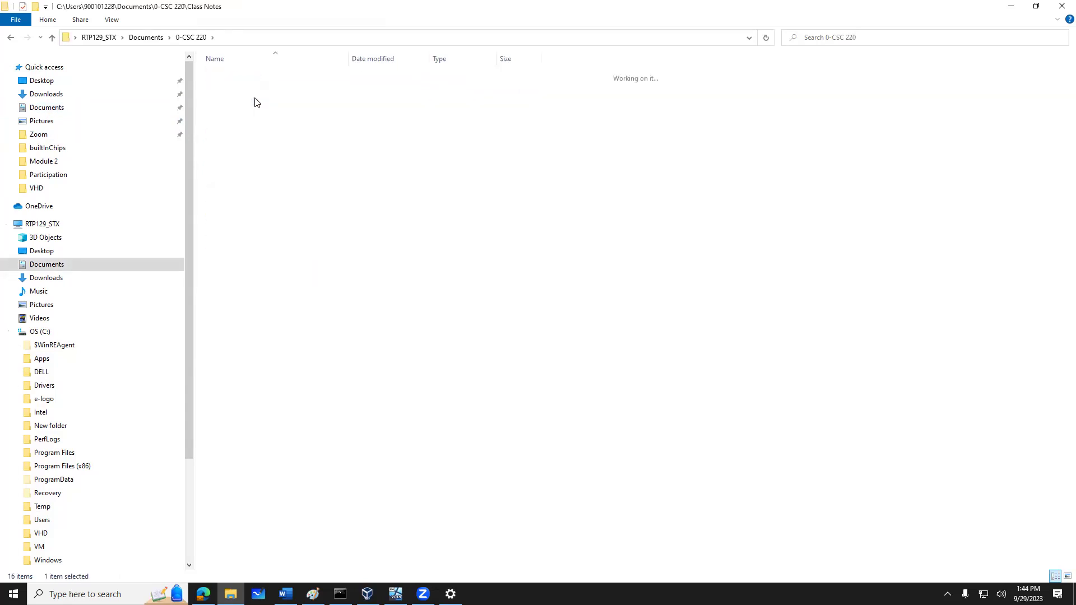
{"action": "double_click", "coordinate": [258, 86]}
{"action": "double_click", "coordinate": [258, 86]}
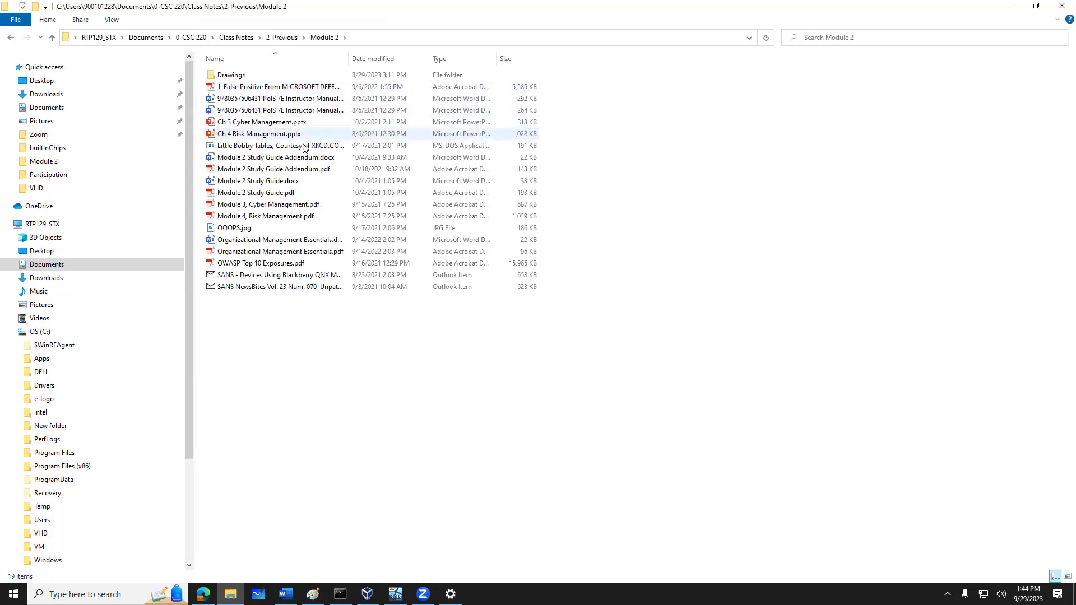
{"action": "left_click", "coordinate": [278, 125]}
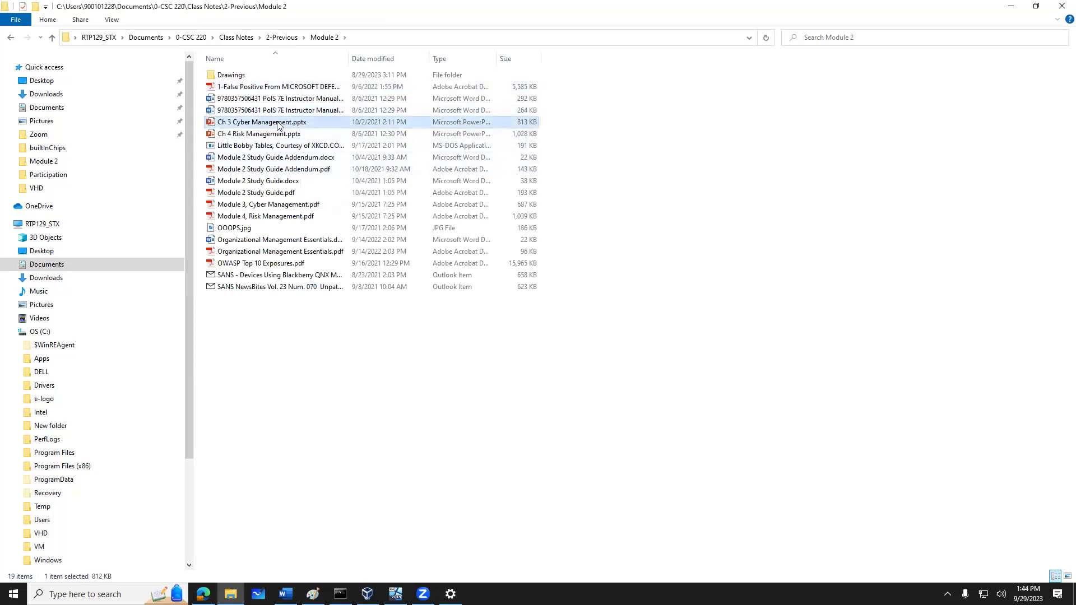
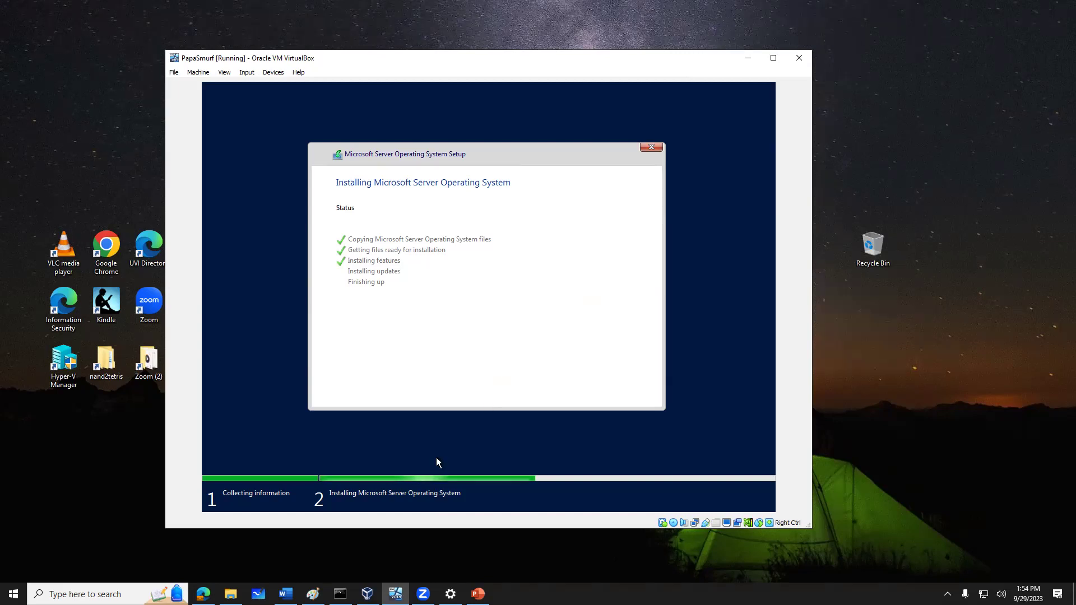
Close the Command Prompt window and minimize Paint to get back to the VM.
{"action": "right_click", "coordinate": [334, 588]}
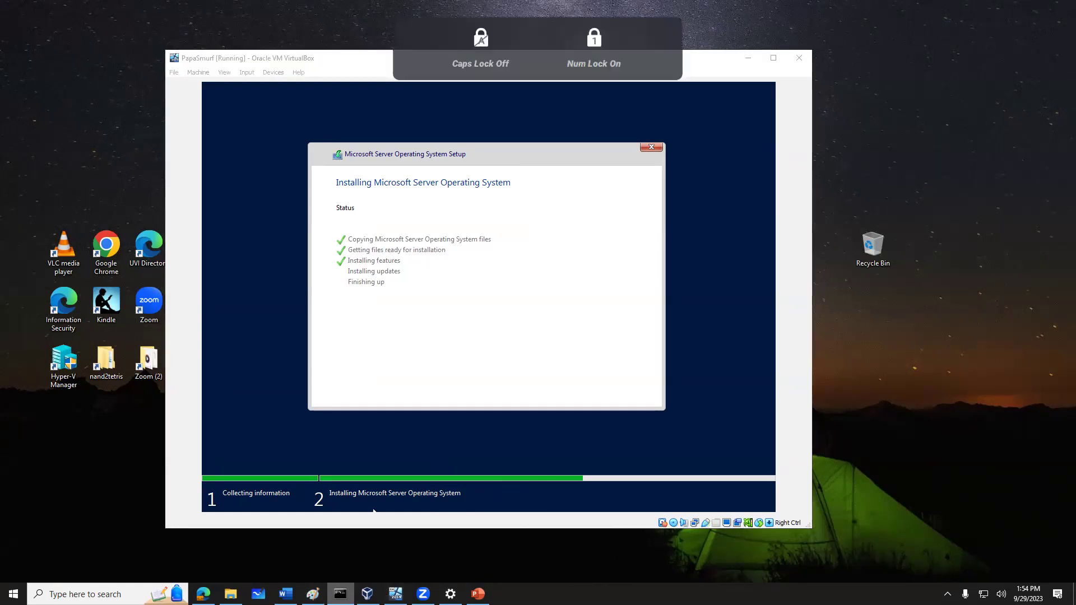
{"action": "left_click", "coordinate": [335, 570]}
{"action": "mouse_move", "coordinate": [312, 593]}
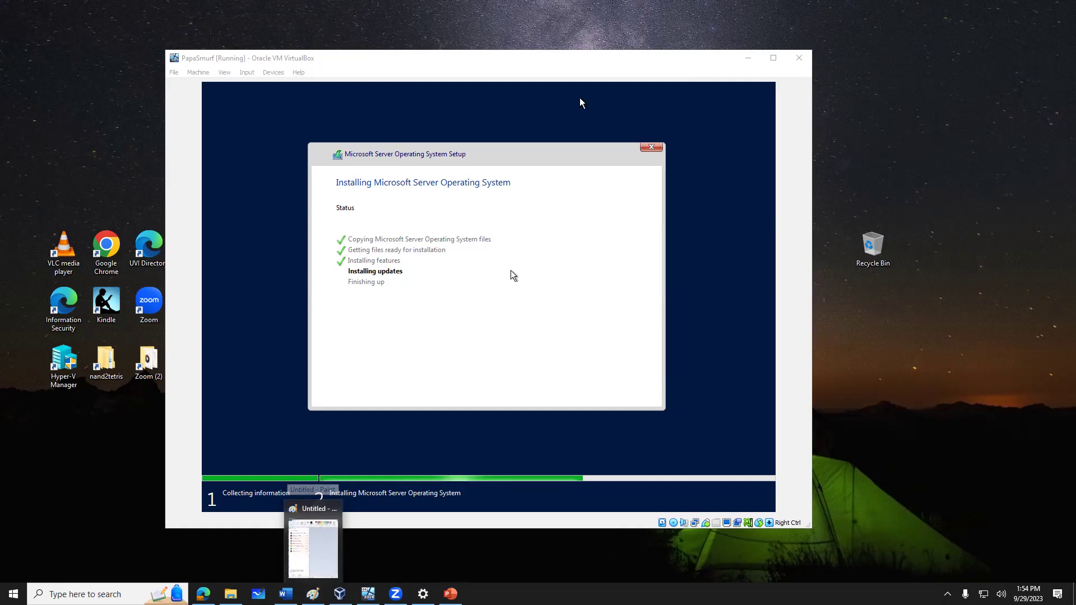
{"action": "left_click", "coordinate": [313, 547]}
{"action": "left_click", "coordinate": [719, 28]}
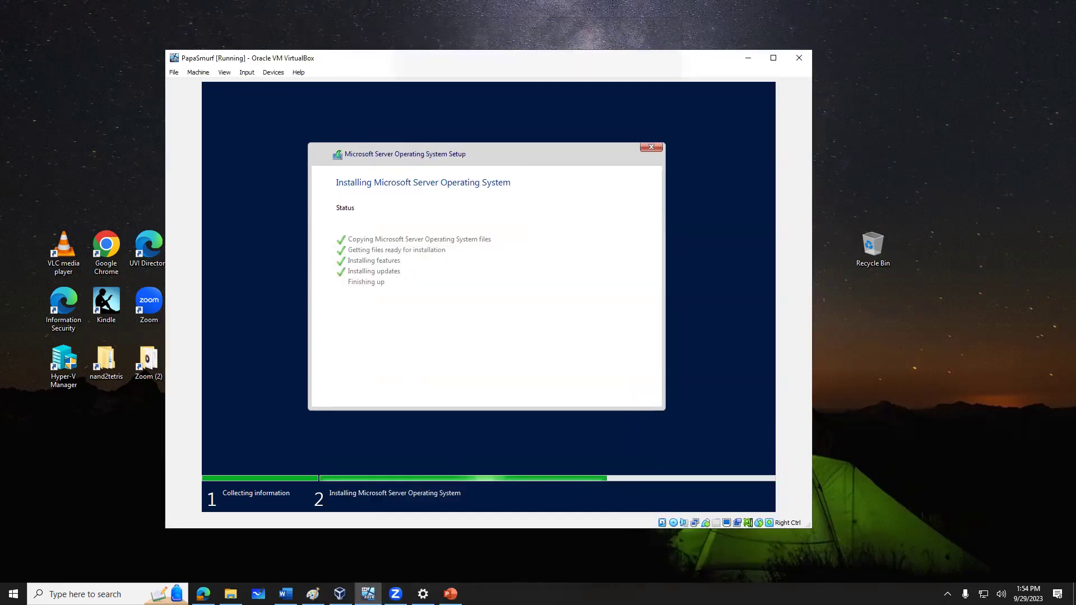
Close the Word document, discarding its changes with Don't Save.
{"action": "left_click", "coordinate": [286, 594]}
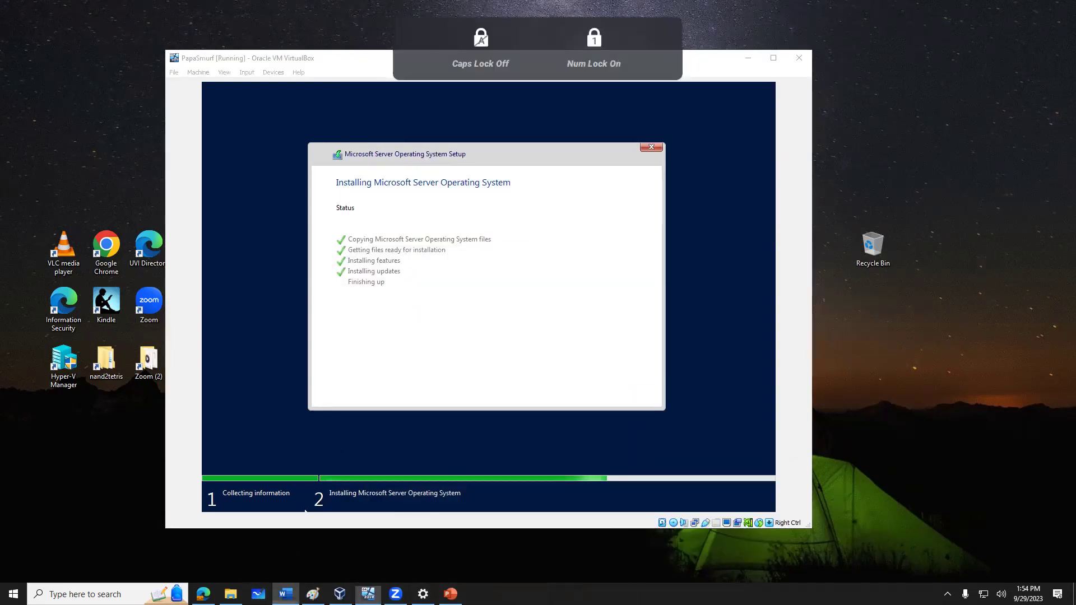
{"action": "right_click", "coordinate": [286, 594]}
{"action": "left_click", "coordinate": [267, 574]}
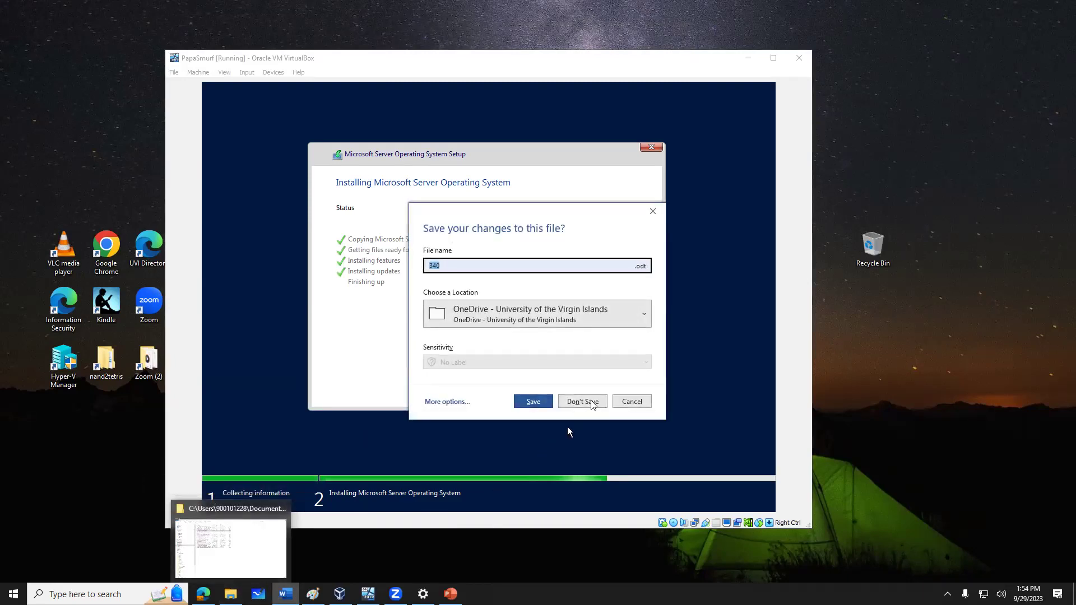
{"action": "left_click", "coordinate": [586, 402]}
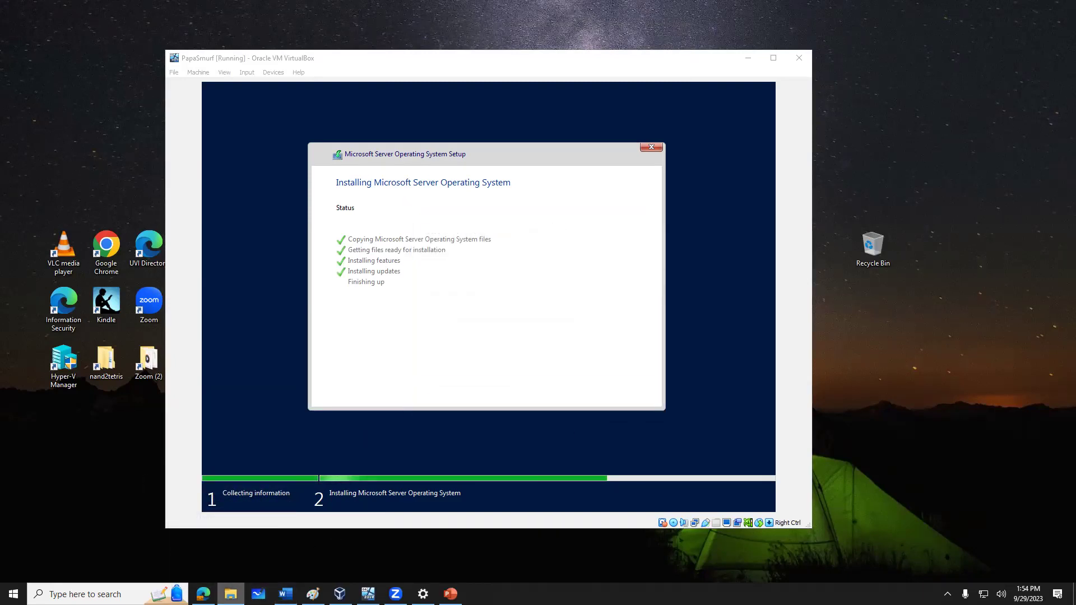
Close File Explorer and dismiss the Paint taskbar options and preview while setup restarts.
{"action": "right_click", "coordinate": [230, 594]}
{"action": "left_click", "coordinate": [224, 569]}
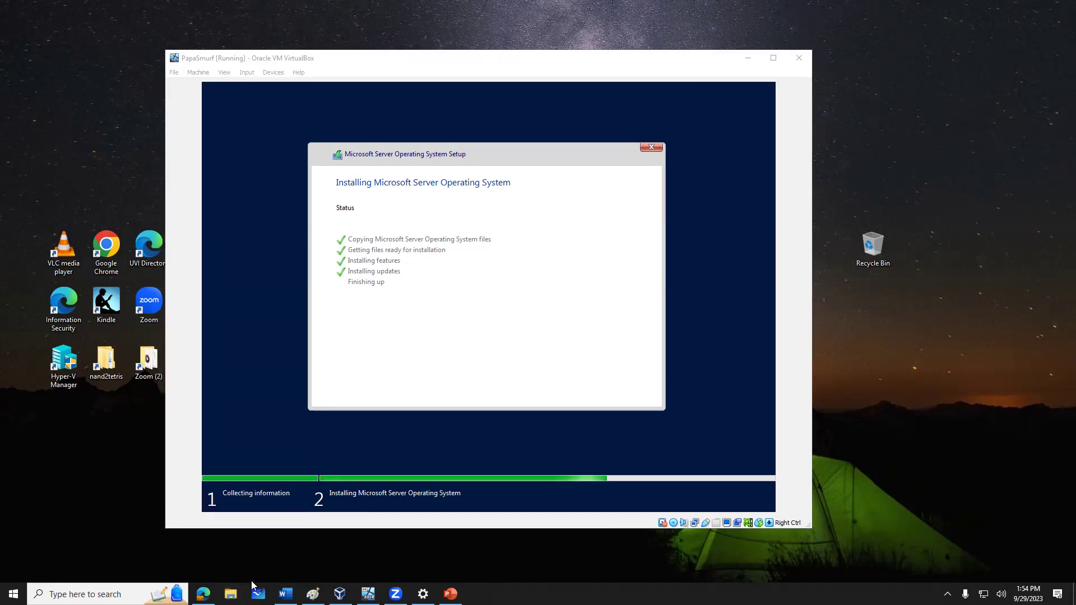
{"action": "mouse_move", "coordinate": [285, 593]}
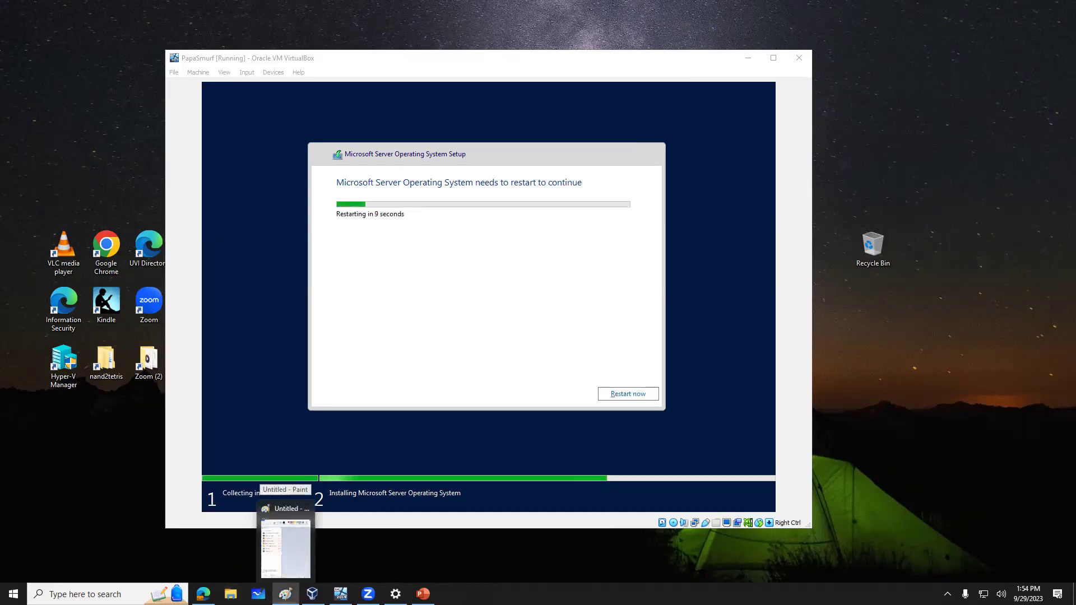
{"action": "right_click", "coordinate": [285, 594]}
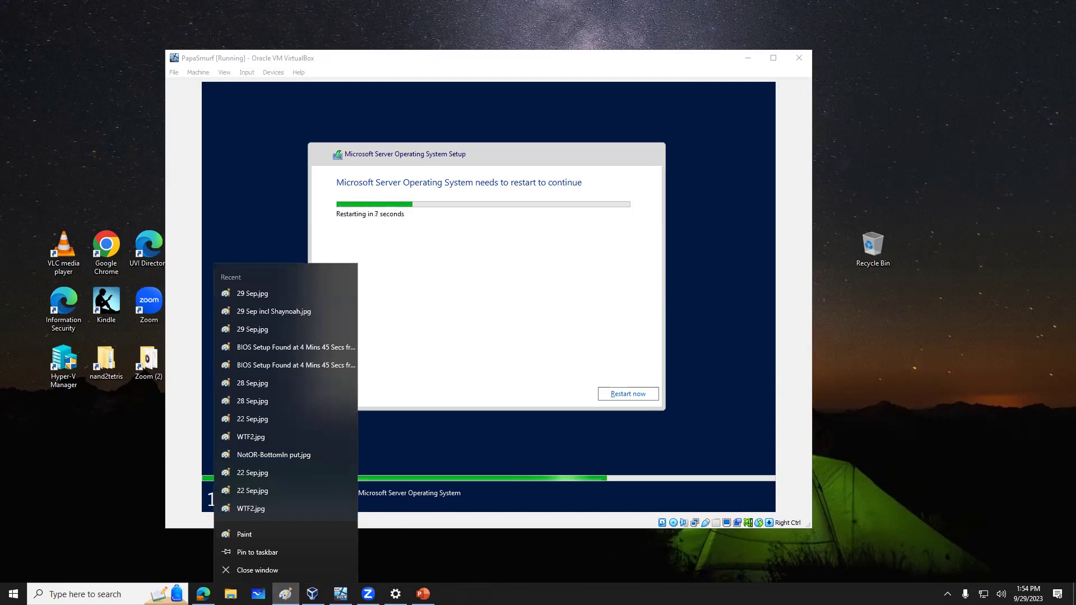
{"action": "left_click", "coordinate": [400, 563]}
{"action": "mouse_move", "coordinate": [285, 593]}
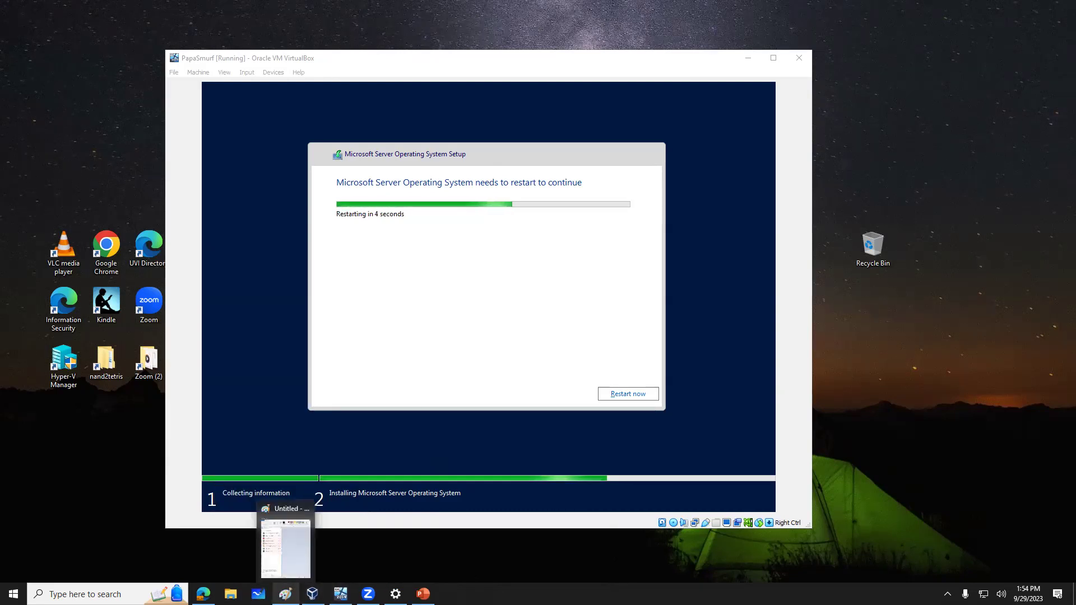
{"action": "left_click", "coordinate": [611, 394]}
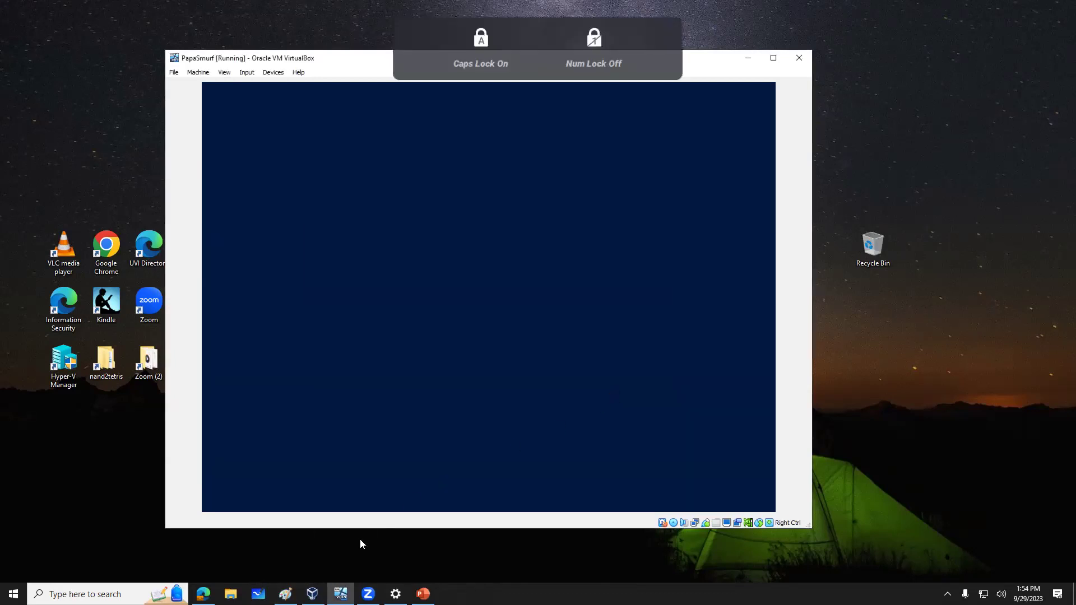
{"action": "mouse_move", "coordinate": [285, 593]}
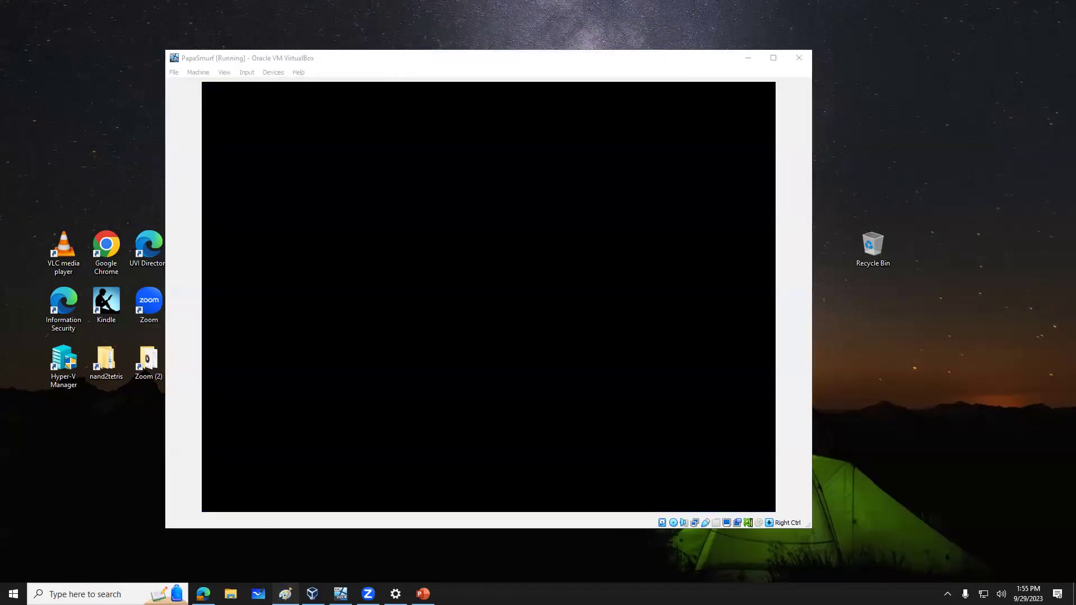
Save the Paint capture as JPEG '29 Sep' in 0-Fall 2023\0-CSC 220\Participation, then minimize Paint.
{"action": "left_click", "coordinate": [285, 593]}
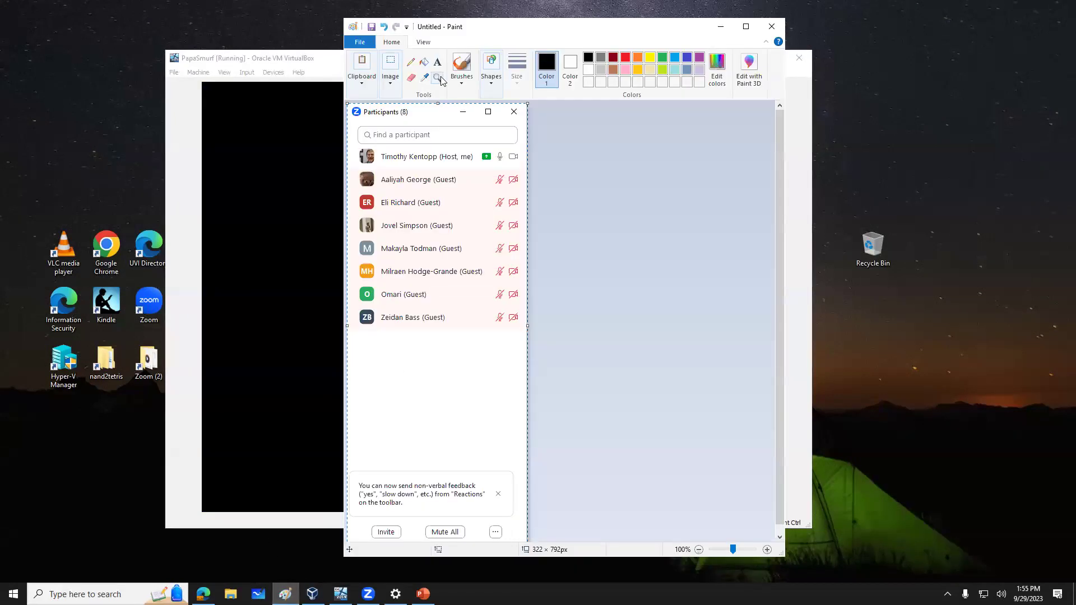
{"action": "left_click", "coordinate": [369, 46]}
{"action": "mouse_move", "coordinate": [392, 135]}
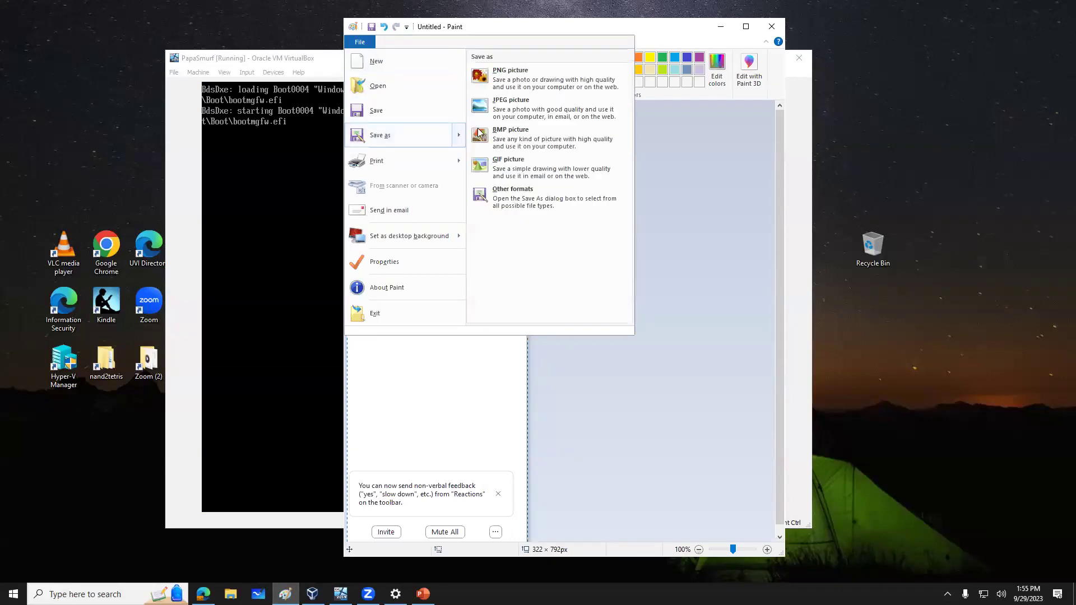
{"action": "key", "text": "Escape"}
{"action": "key", "text": "Escape"}
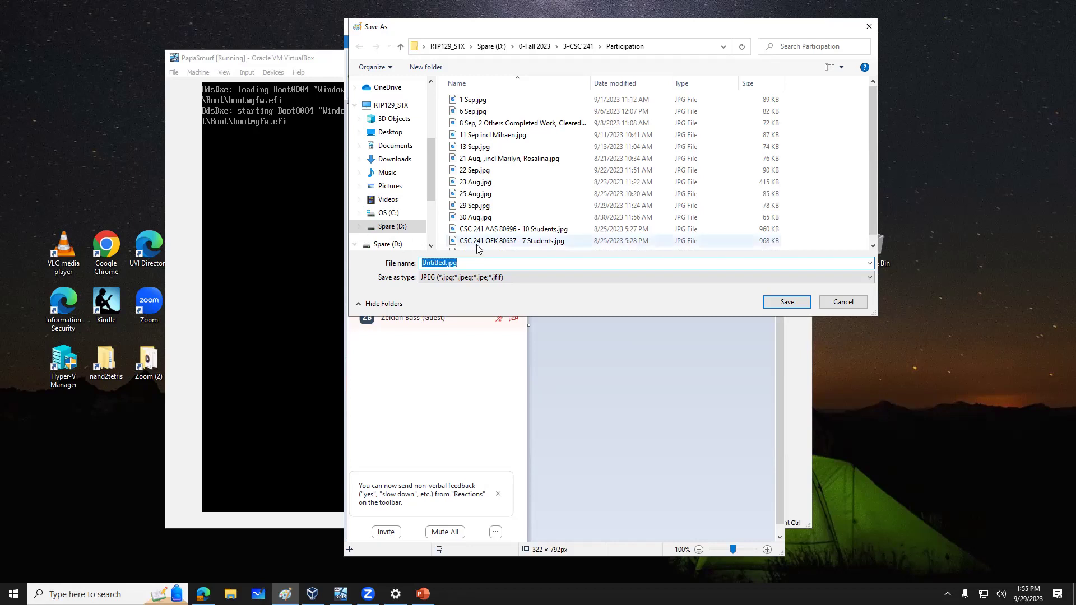
{"action": "left_click", "coordinate": [534, 46]}
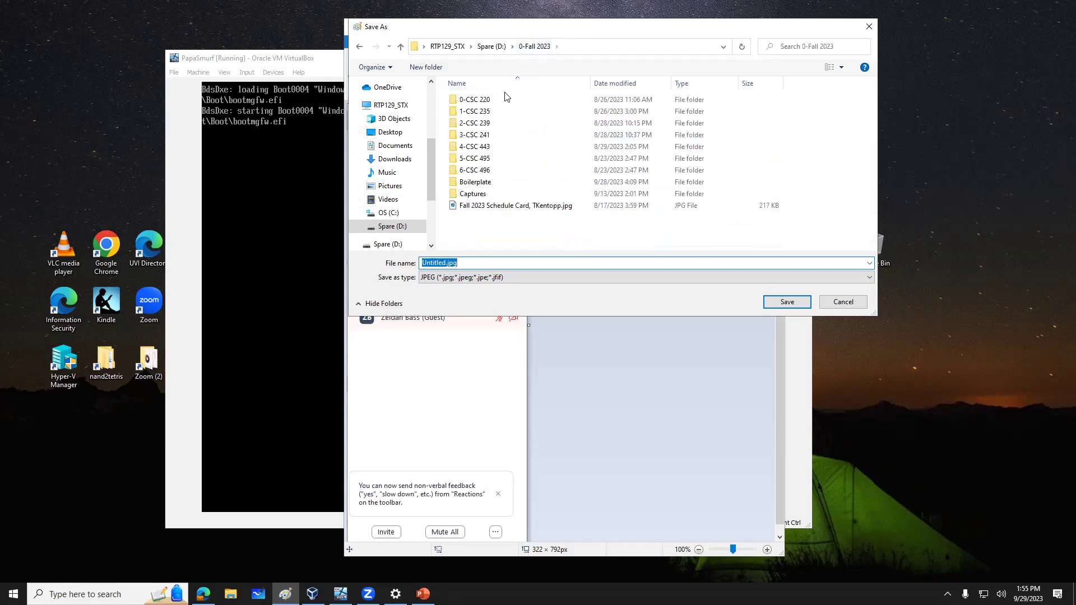
{"action": "double_click", "coordinate": [501, 100]}
{"action": "double_click", "coordinate": [493, 135]}
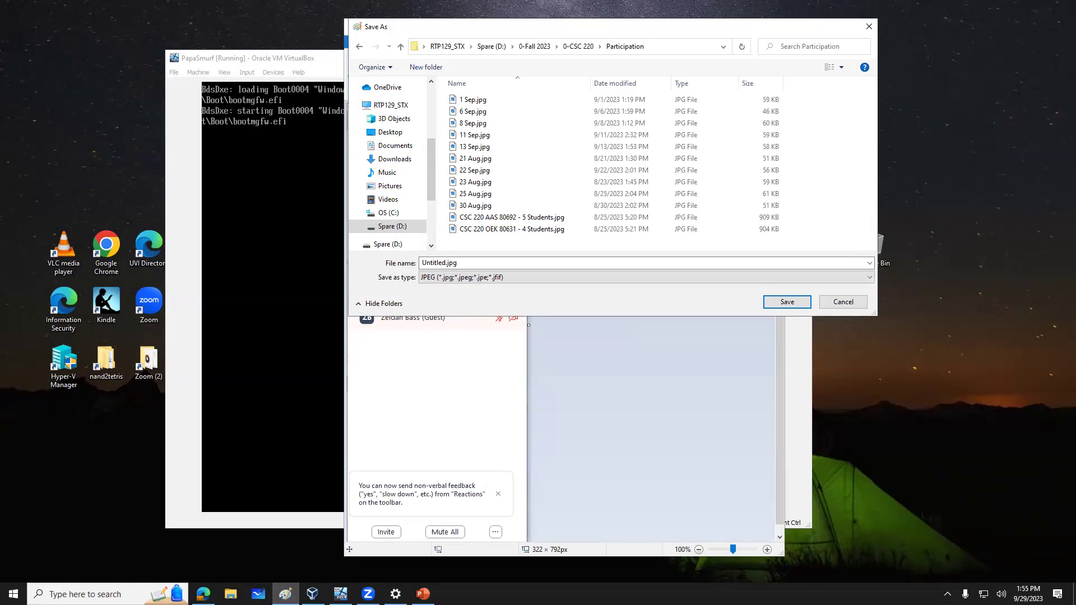
{"action": "left_click", "coordinate": [495, 262]}
{"action": "type", "text": "29 Sep"}
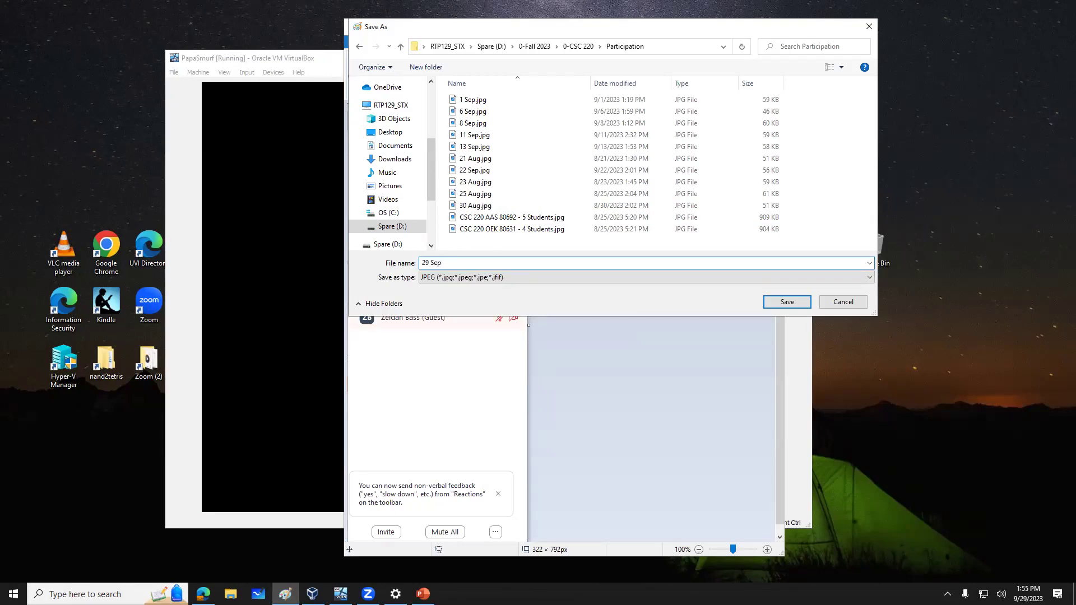
{"action": "key", "text": "Return"}
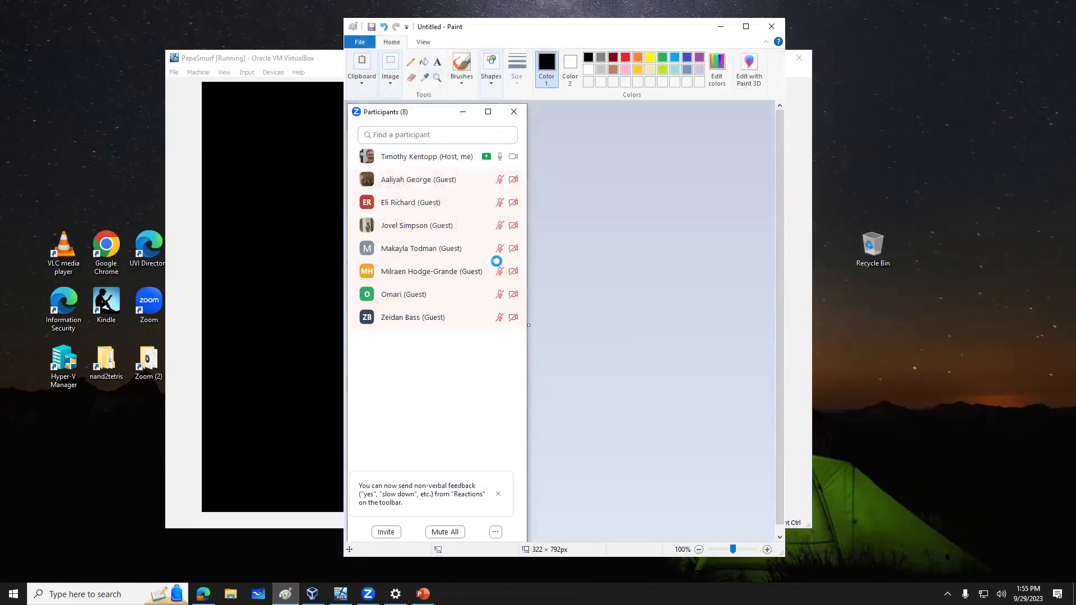
{"action": "left_click", "coordinate": [722, 26]}
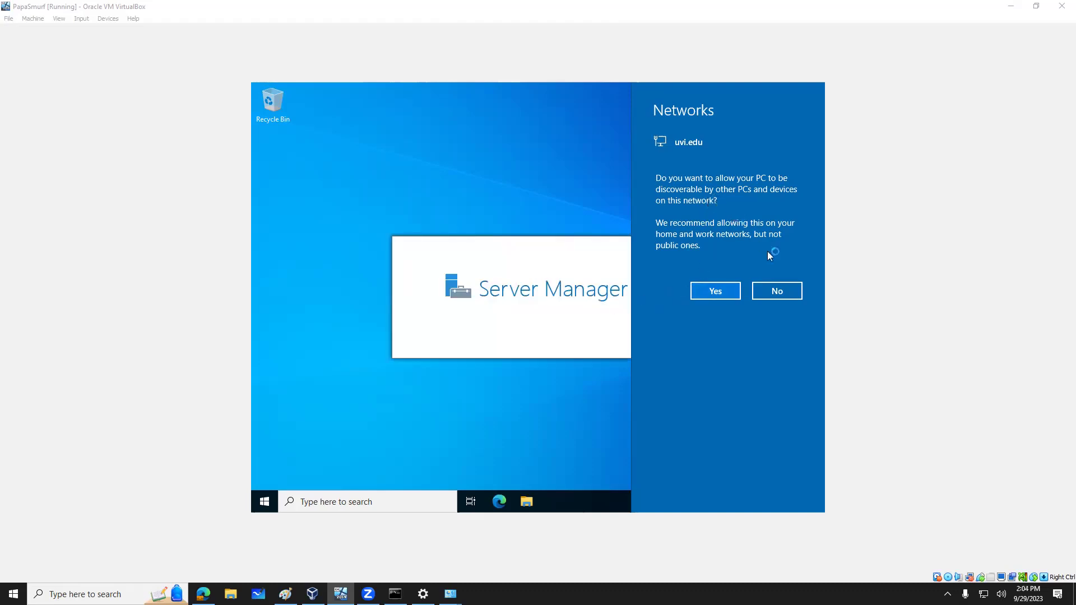
Keep the server undiscoverable on the network and hide the taskbar's Task View button.
{"action": "left_click", "coordinate": [779, 292]}
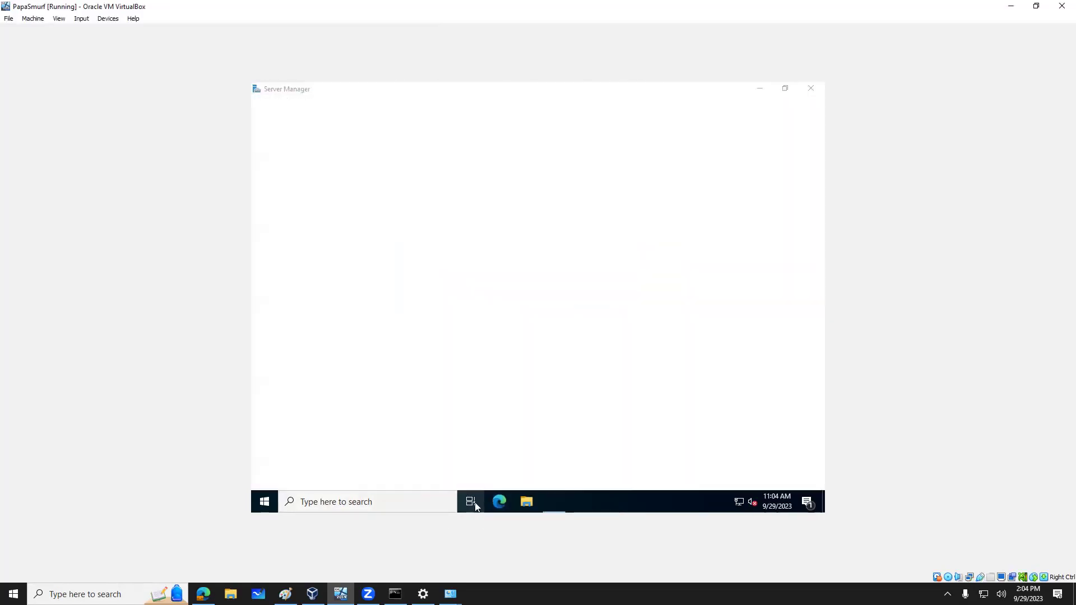
{"action": "right_click", "coordinate": [472, 502]}
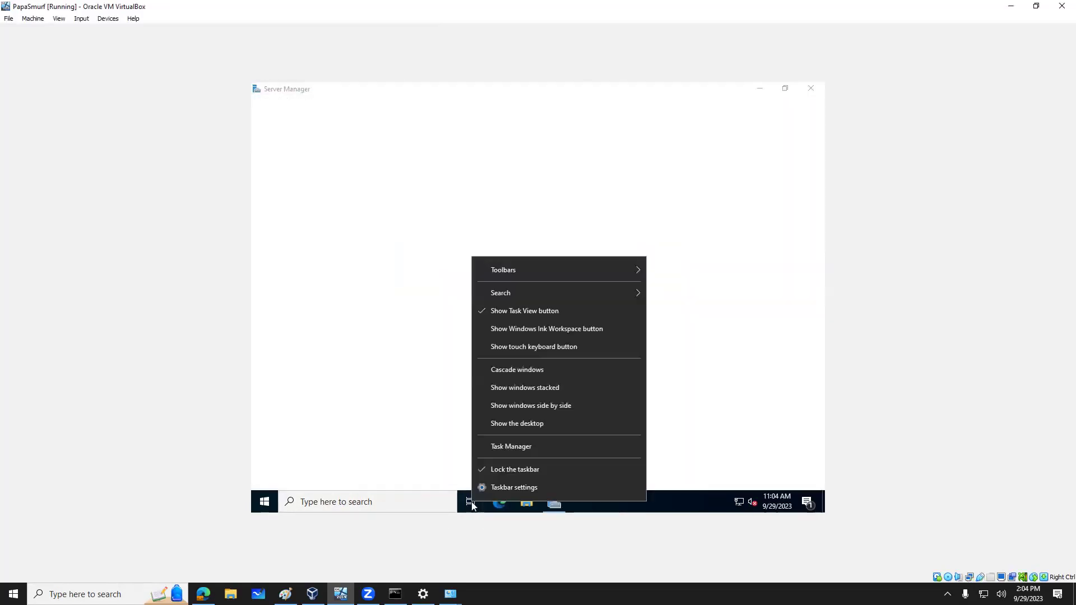
{"action": "left_click", "coordinate": [526, 306]}
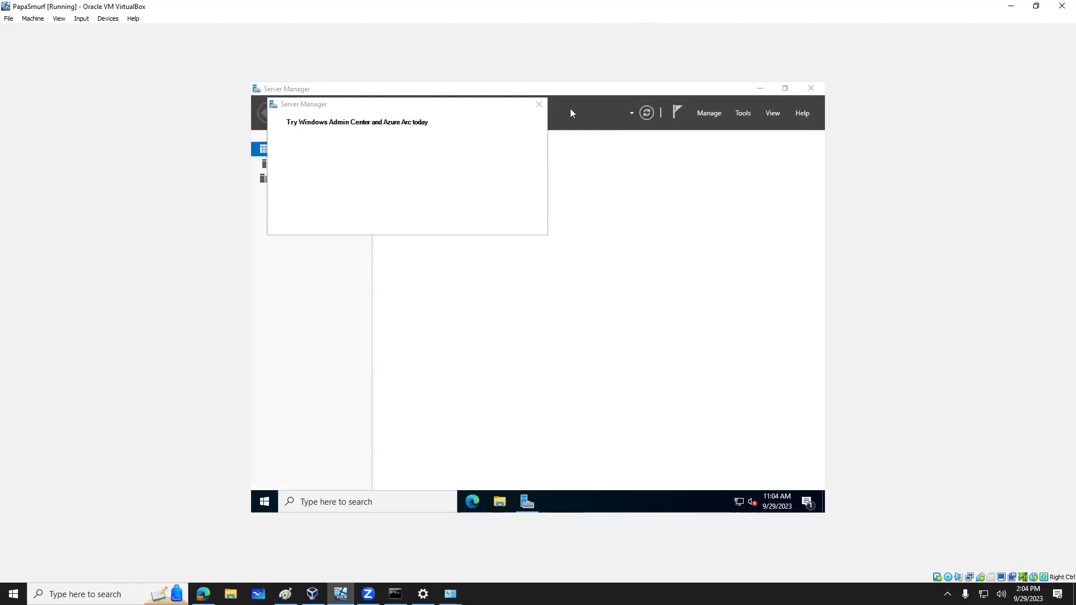
Dismiss the Admin Center popup and open the computer name from the Local Server page.
{"action": "left_click", "coordinate": [540, 106]}
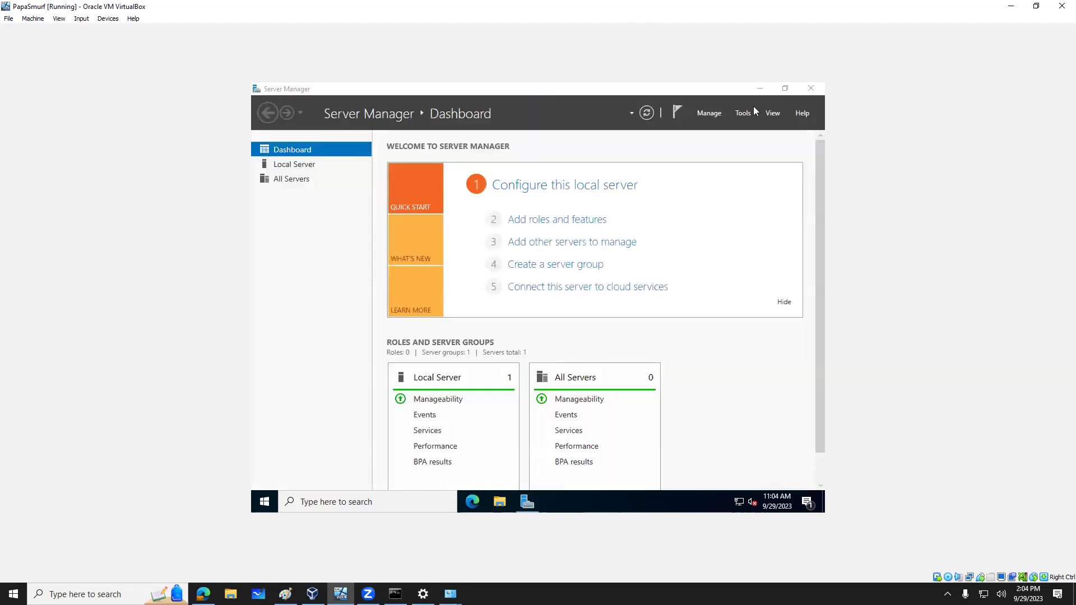
{"action": "left_click", "coordinate": [293, 164]}
{"action": "key", "text": "Num_Lock"}
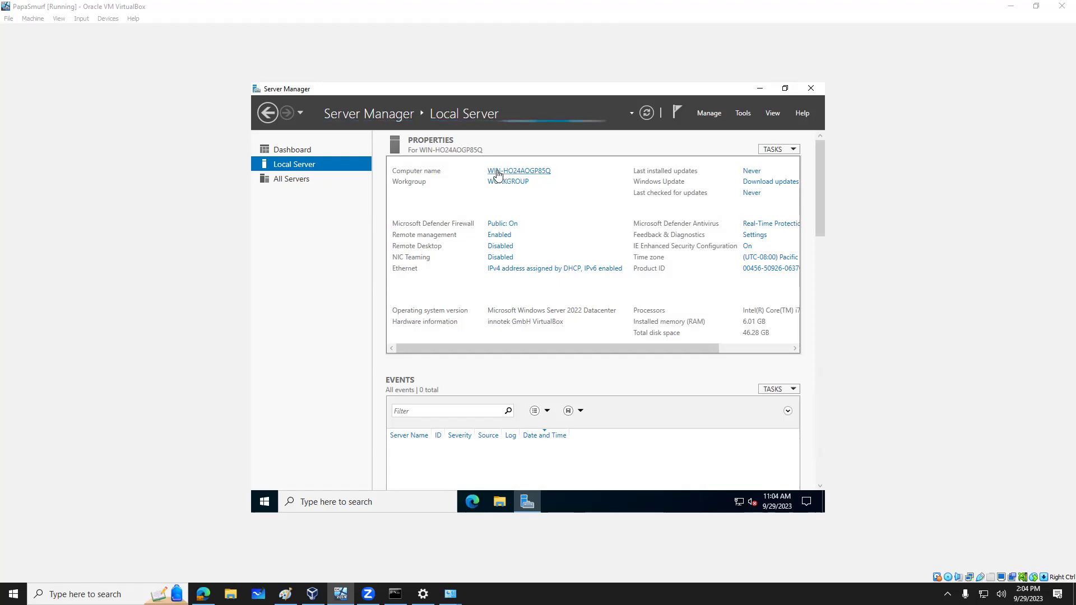
{"action": "left_click", "coordinate": [497, 171]}
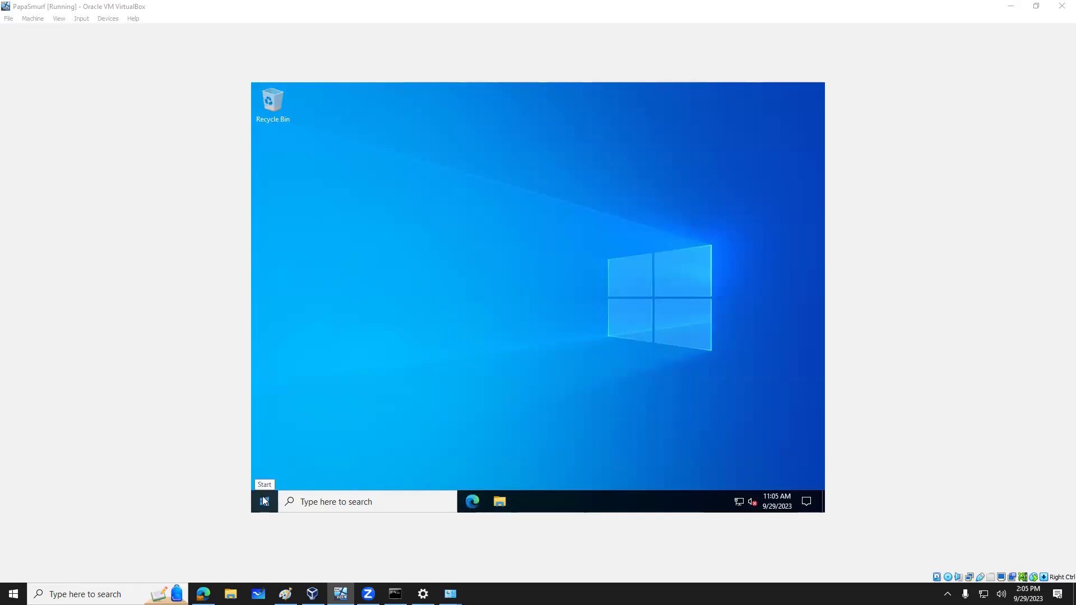
Launch Server Manager from Start and close the Windows Admin Center popup.
{"action": "key", "text": "Num_Lock"}
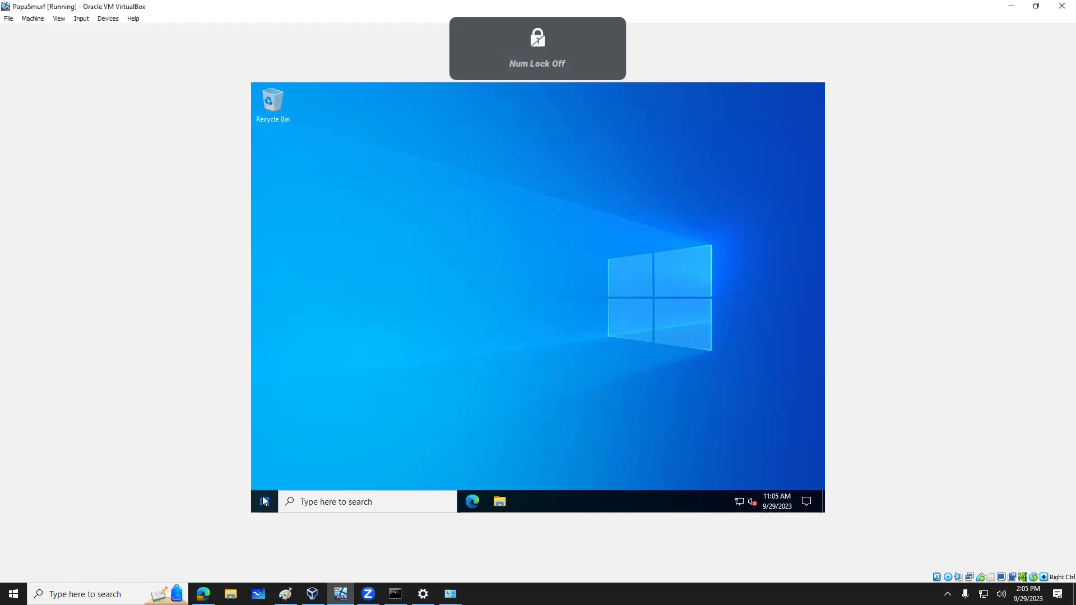
{"action": "left_click", "coordinate": [264, 500]}
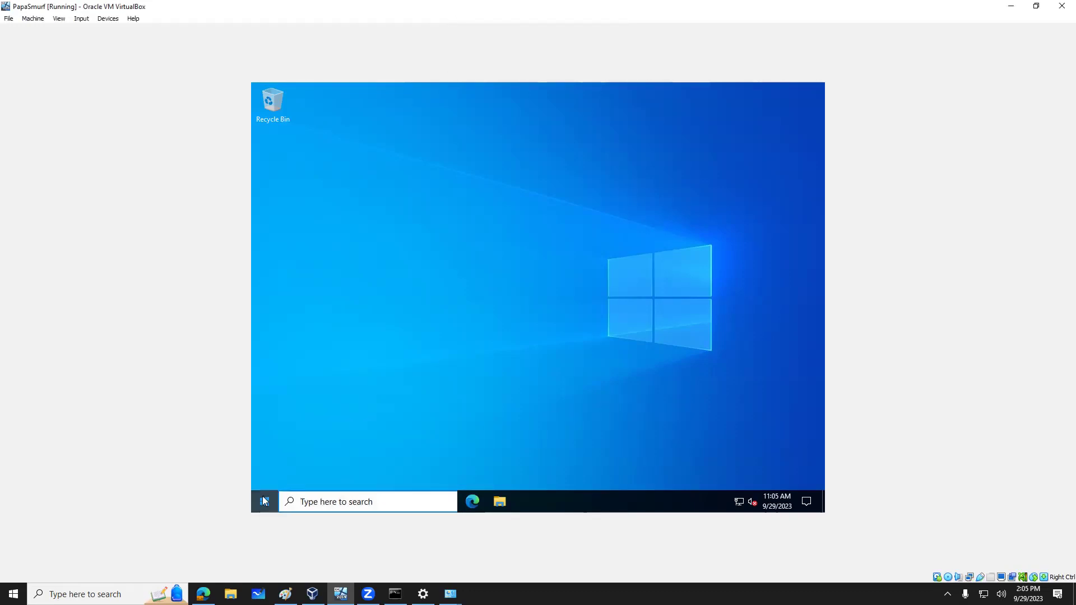
{"action": "left_click", "coordinate": [451, 185]}
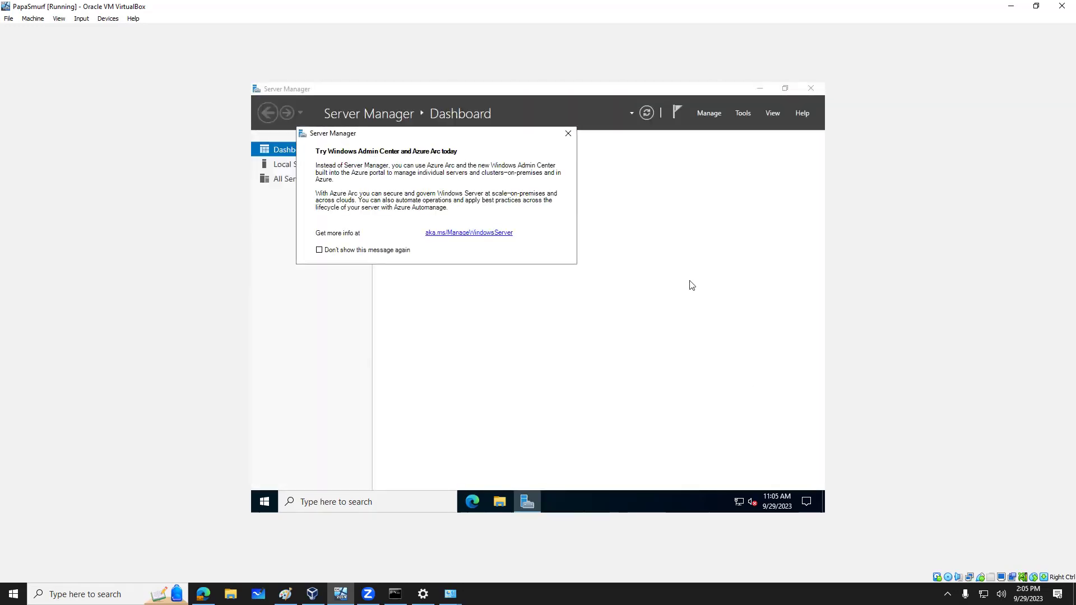
{"action": "left_click", "coordinate": [568, 134]}
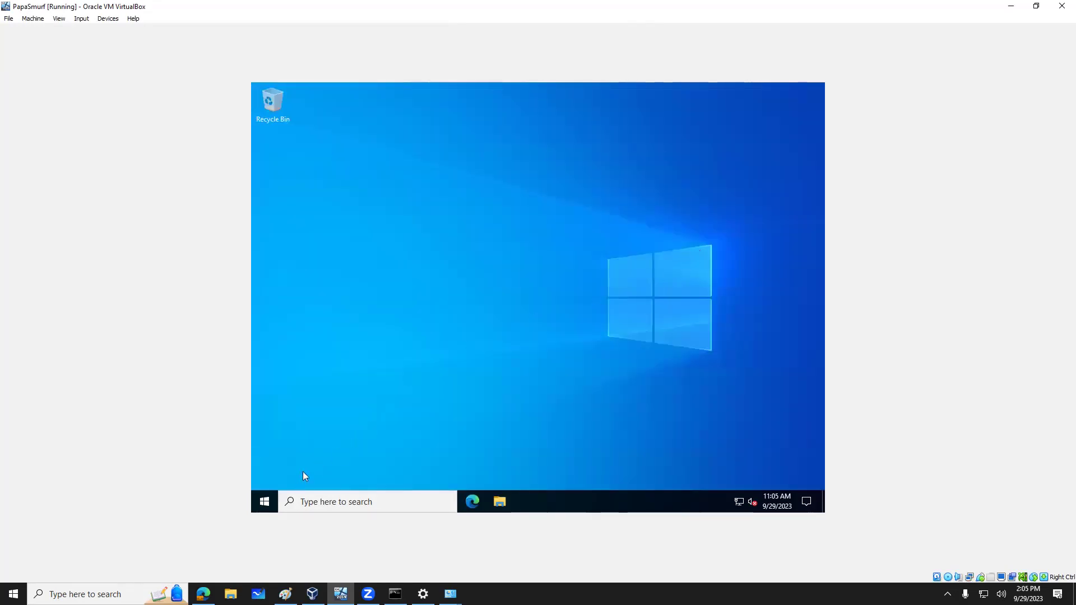
Relaunch Server Manager, tick 'Don't show this message again' on the popup, then bring up Start.
{"action": "key", "text": "super"}
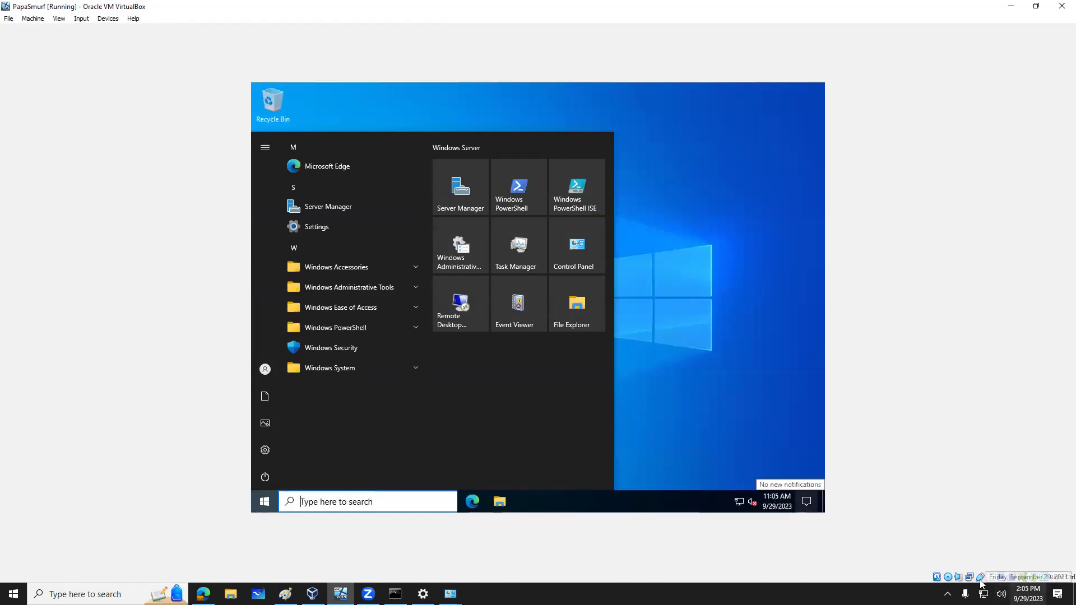
{"action": "left_click", "coordinate": [459, 186]}
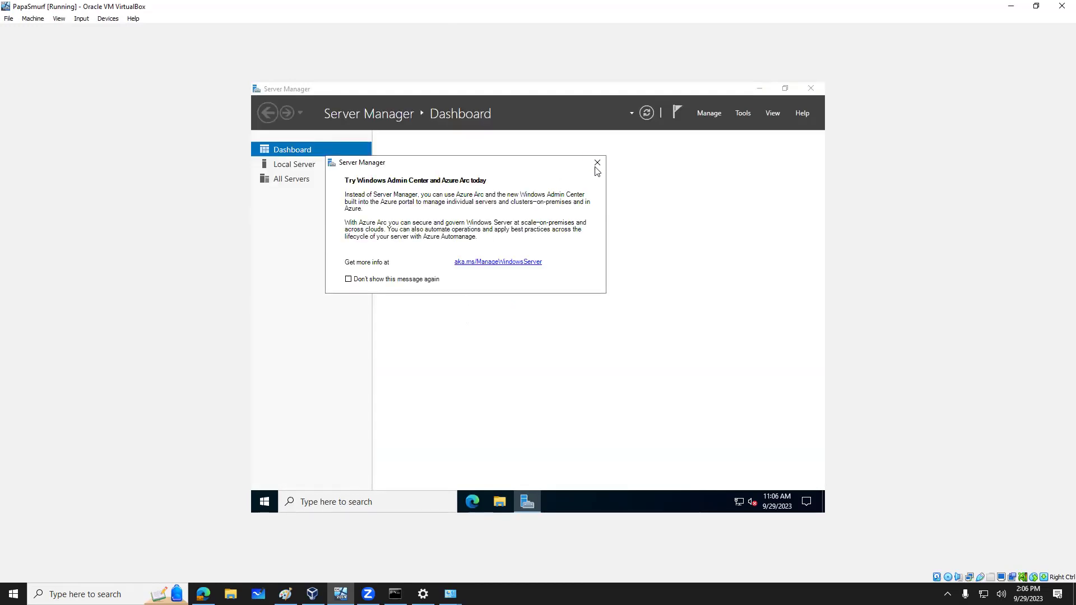
{"action": "left_click", "coordinate": [350, 278]}
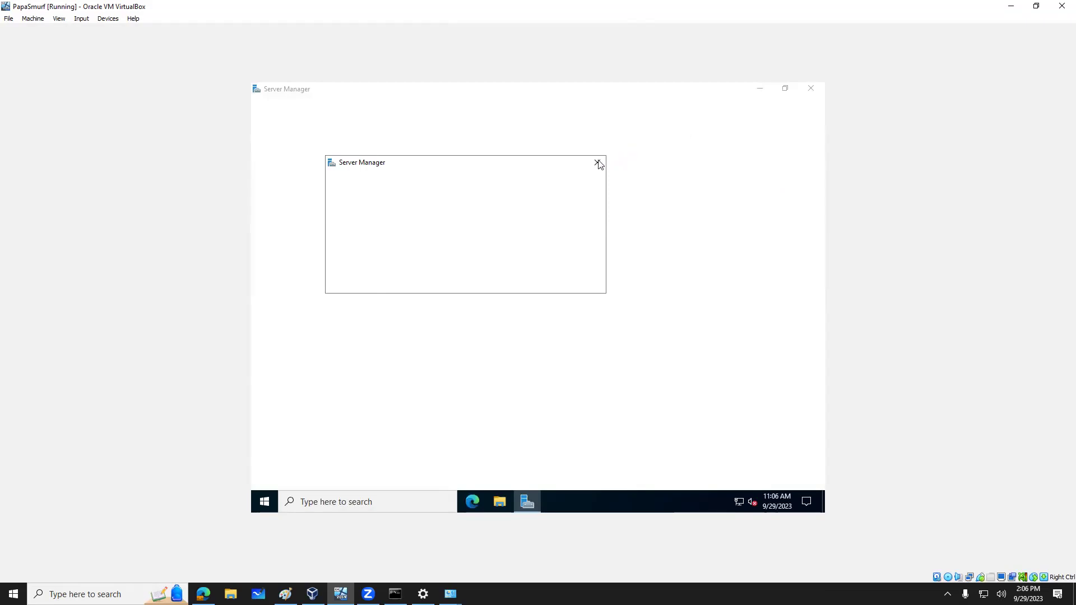
{"action": "left_click", "coordinate": [597, 163]}
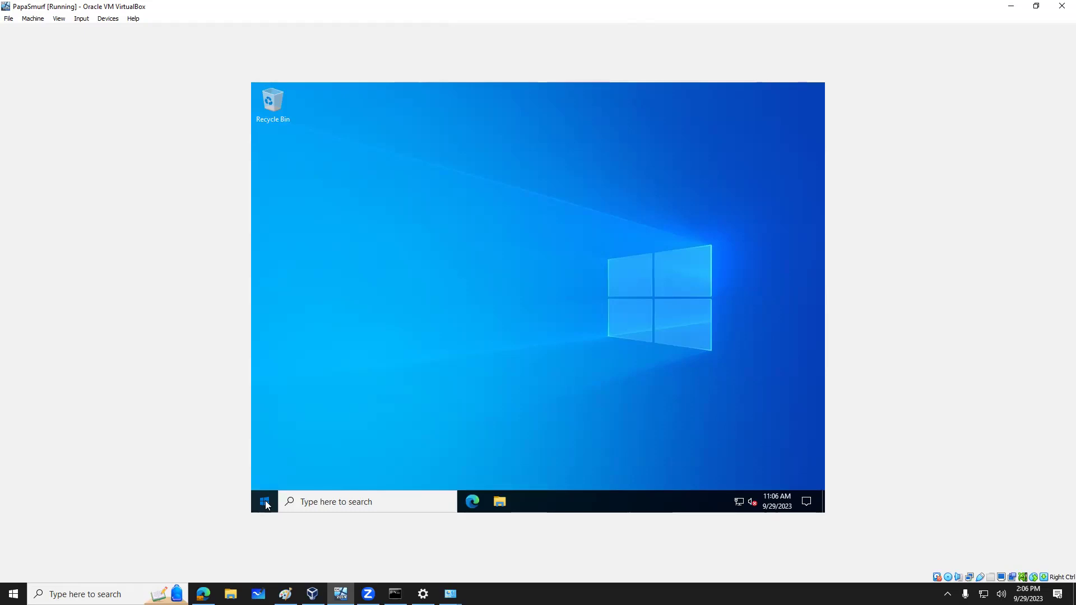
{"action": "left_click", "coordinate": [265, 500]}
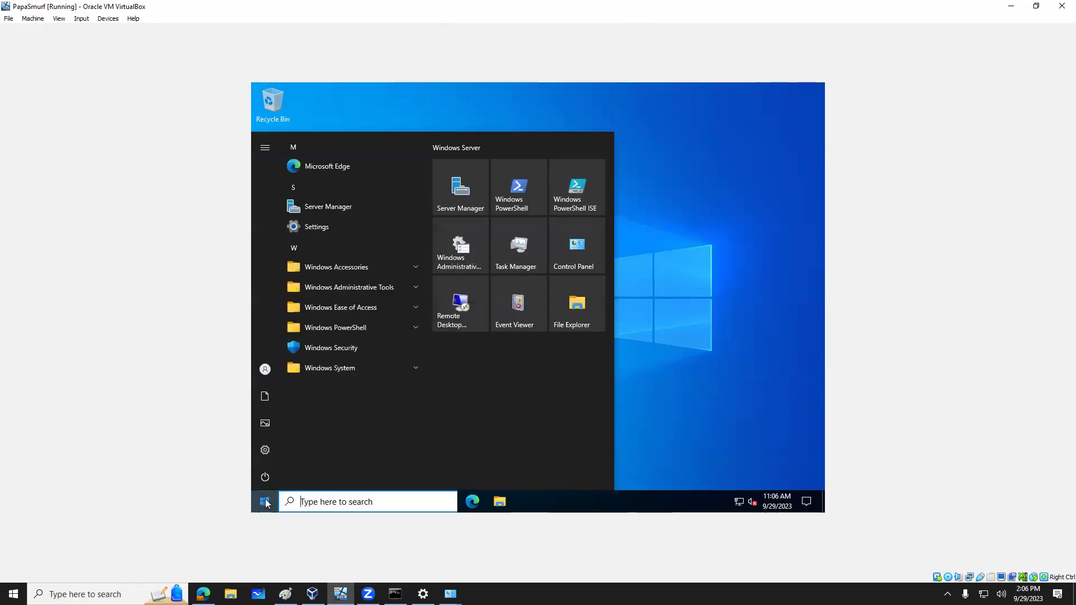
Open Control Panel and show all its items as large icons.
{"action": "left_click", "coordinate": [591, 231]}
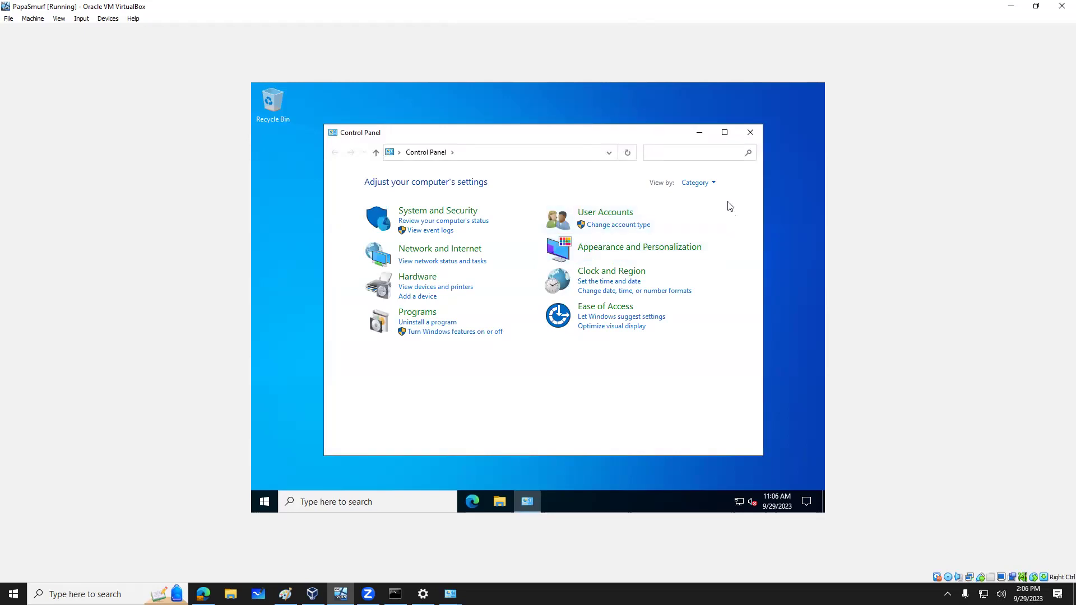
{"action": "left_click", "coordinate": [711, 186]}
{"action": "left_click", "coordinate": [701, 209]}
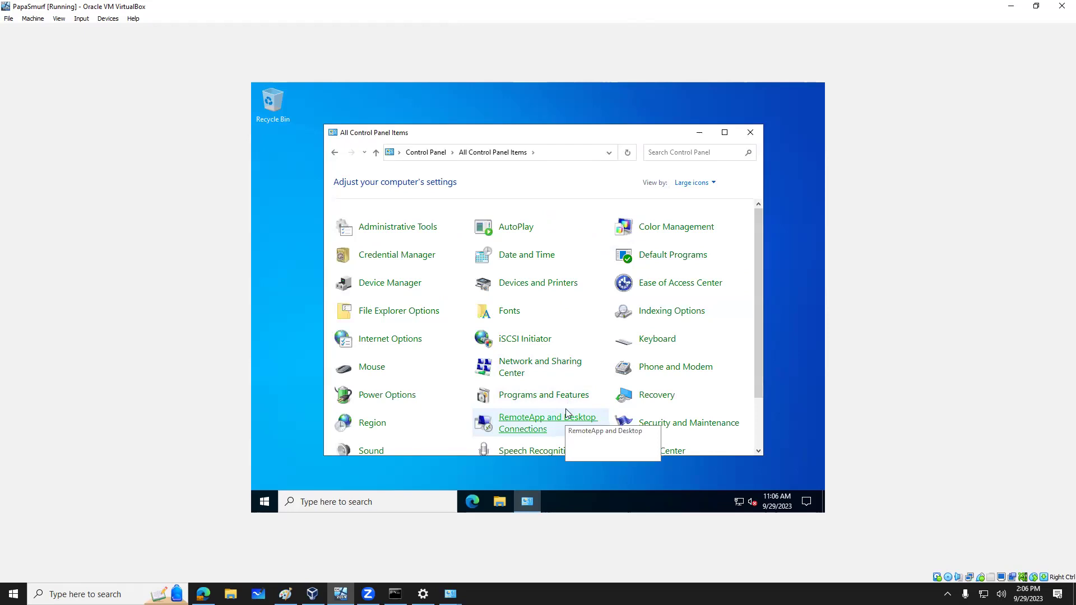
{"action": "scroll", "coordinate": [567, 392], "scroll_direction": "down", "scroll_amount": 2}
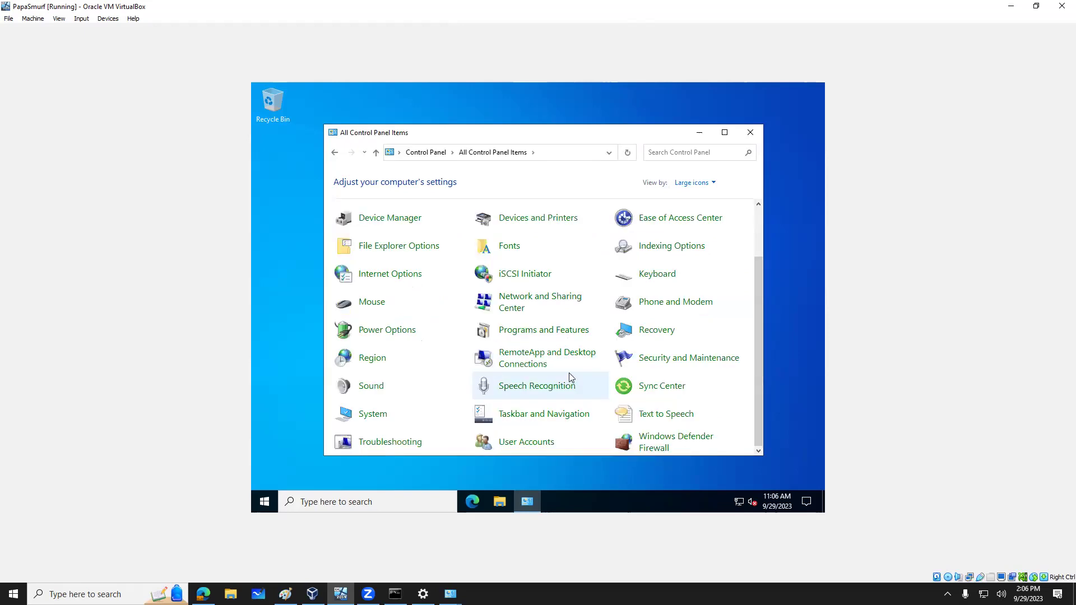
{"action": "scroll", "coordinate": [569, 372], "scroll_direction": "up", "scroll_amount": 2}
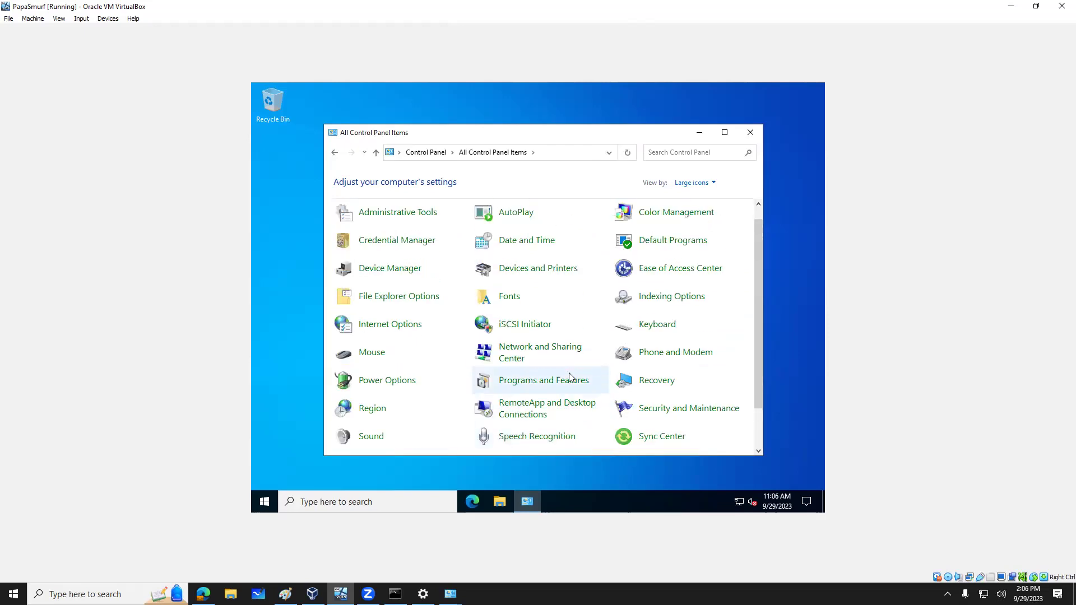
Set the time zone to (UTC-04:00) Georgetown, La Paz, Manaus, San Juan.
{"action": "left_click", "coordinate": [528, 242]}
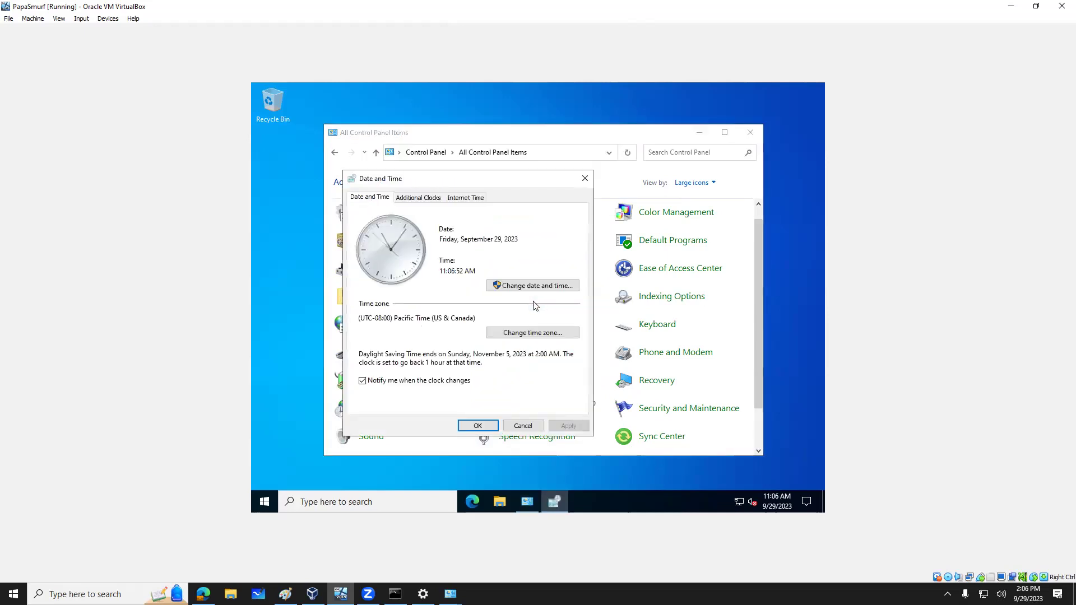
{"action": "left_click", "coordinate": [520, 334]}
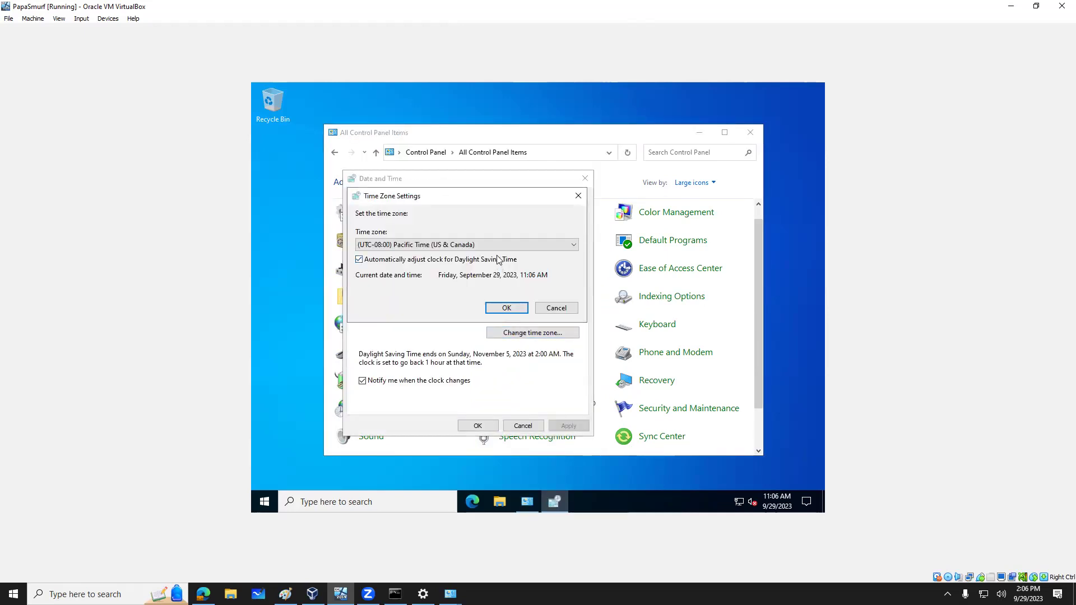
{"action": "left_click", "coordinate": [499, 245]}
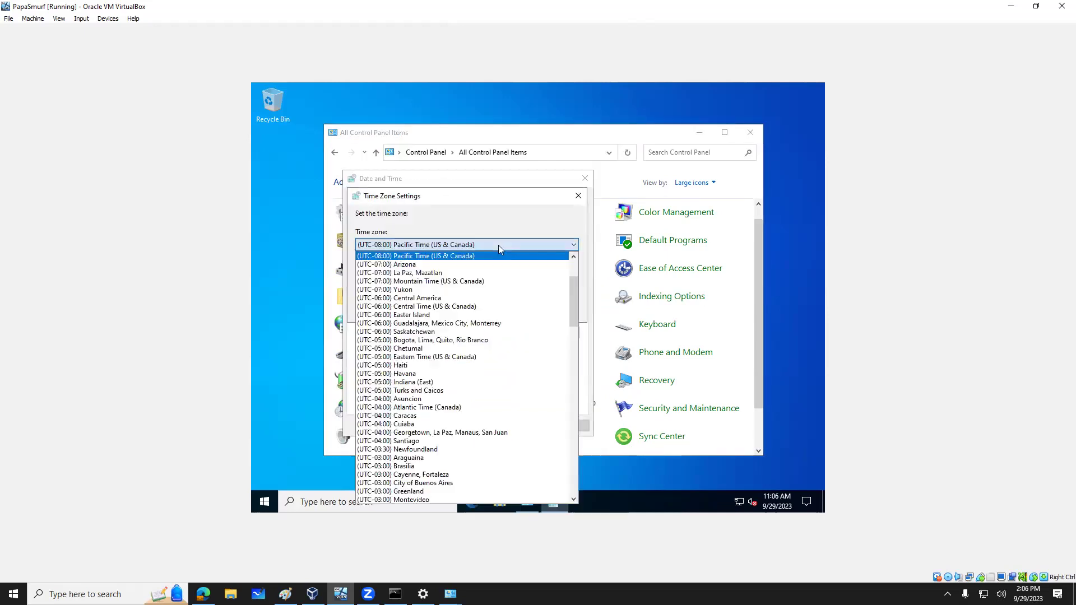
{"action": "left_click", "coordinate": [433, 435]}
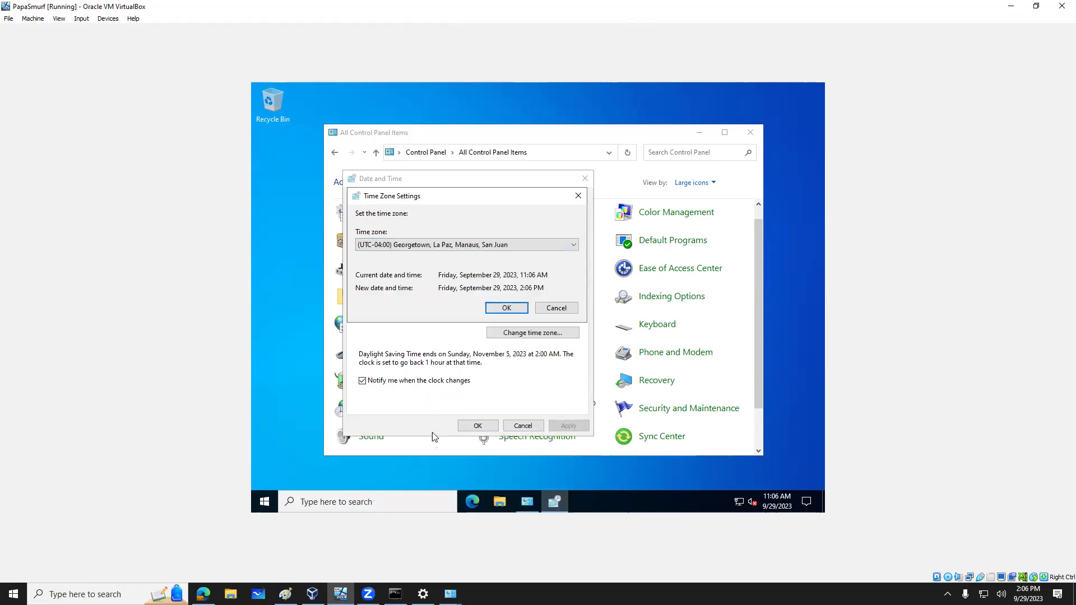
{"action": "left_click", "coordinate": [495, 310]}
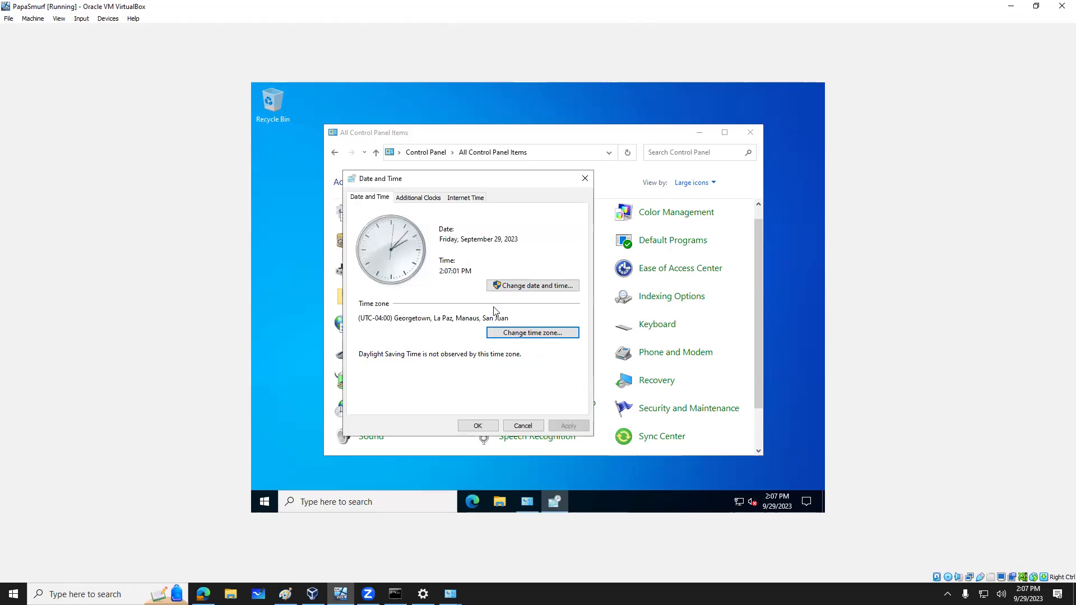
{"action": "left_click", "coordinate": [476, 427]}
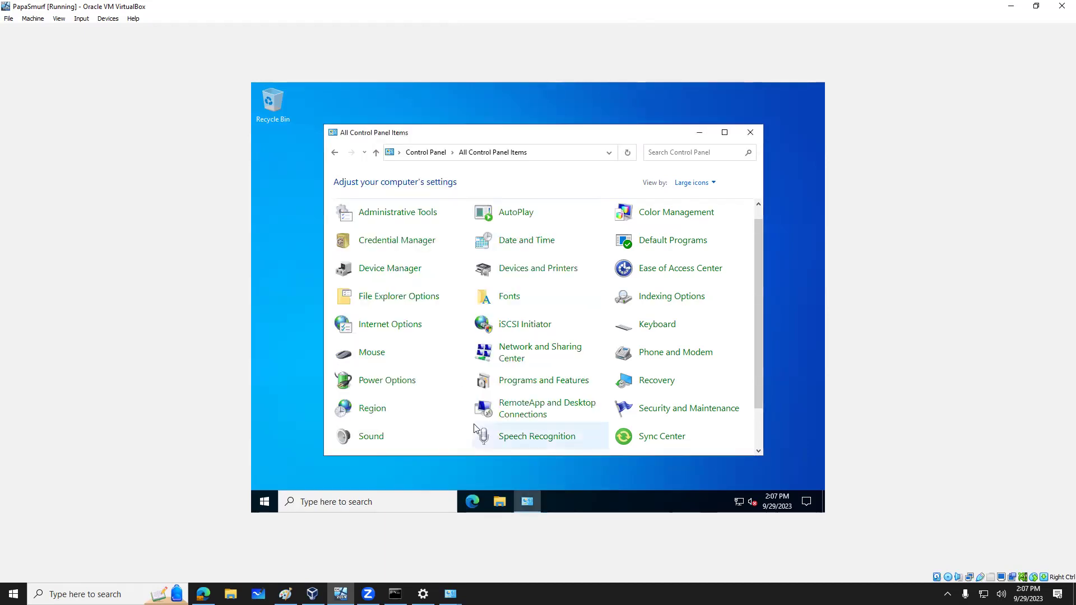
{"action": "scroll", "coordinate": [631, 359], "scroll_direction": "down", "scroll_amount": 1}
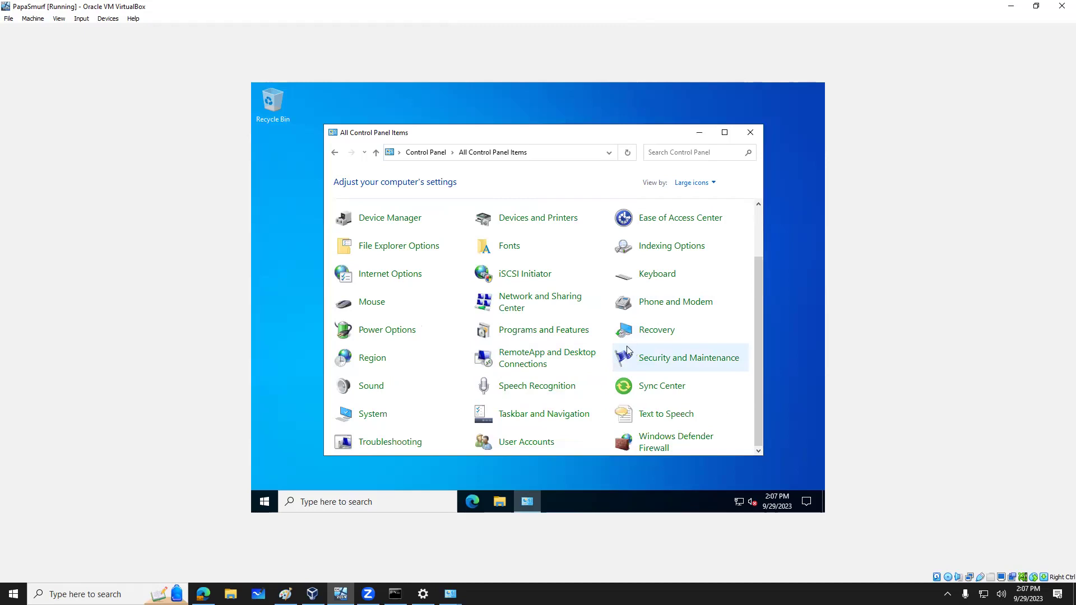
Open System settings maximized, close Control Panel, and go to Advanced system settings from About.
{"action": "left_click", "coordinate": [374, 415]}
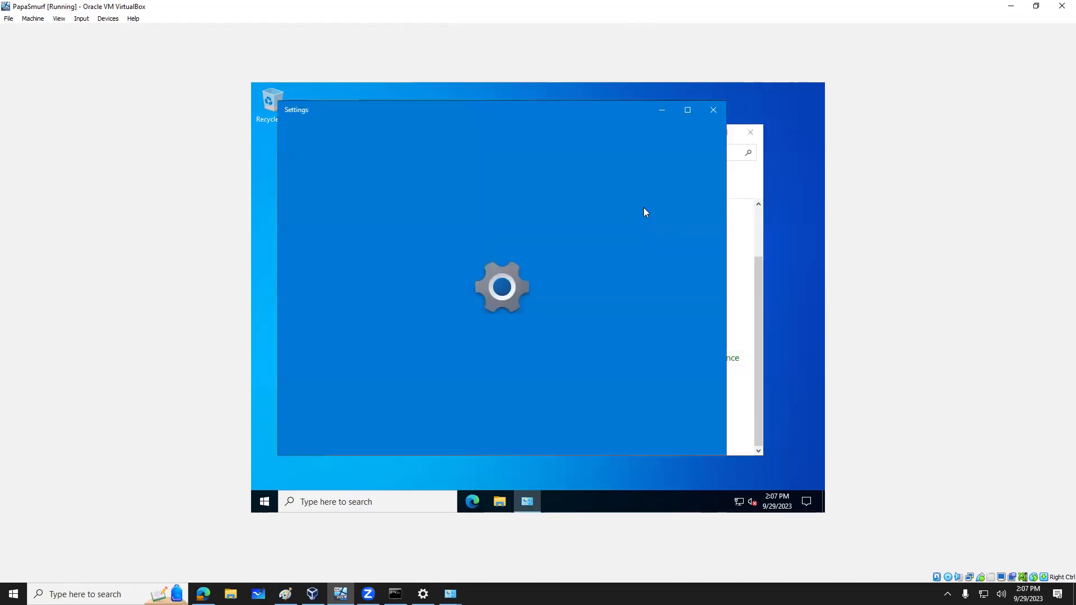
{"action": "left_click", "coordinate": [752, 135]}
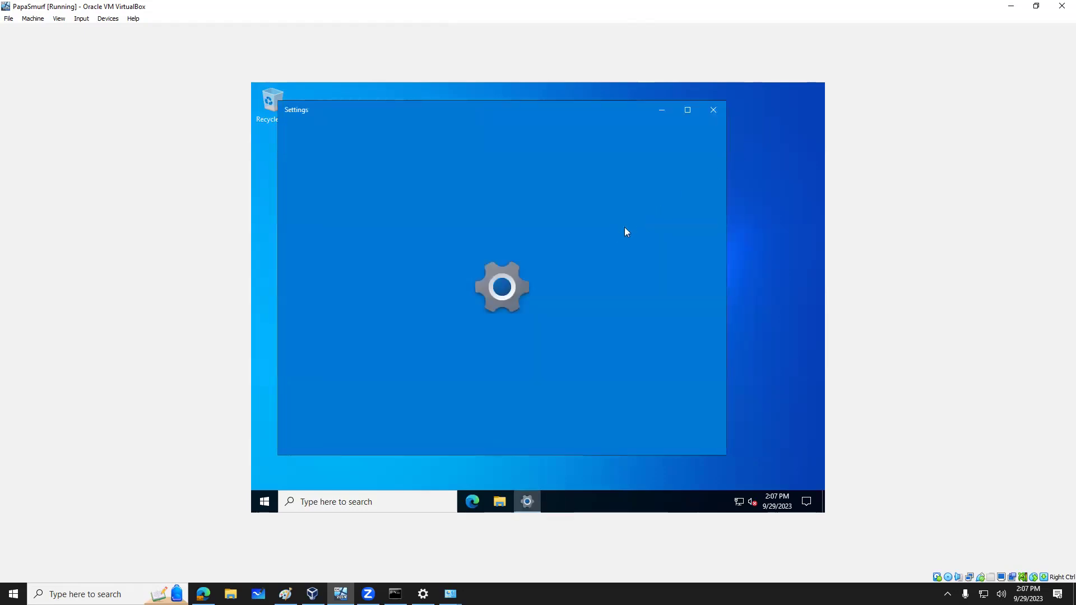
{"action": "left_click", "coordinate": [688, 110]}
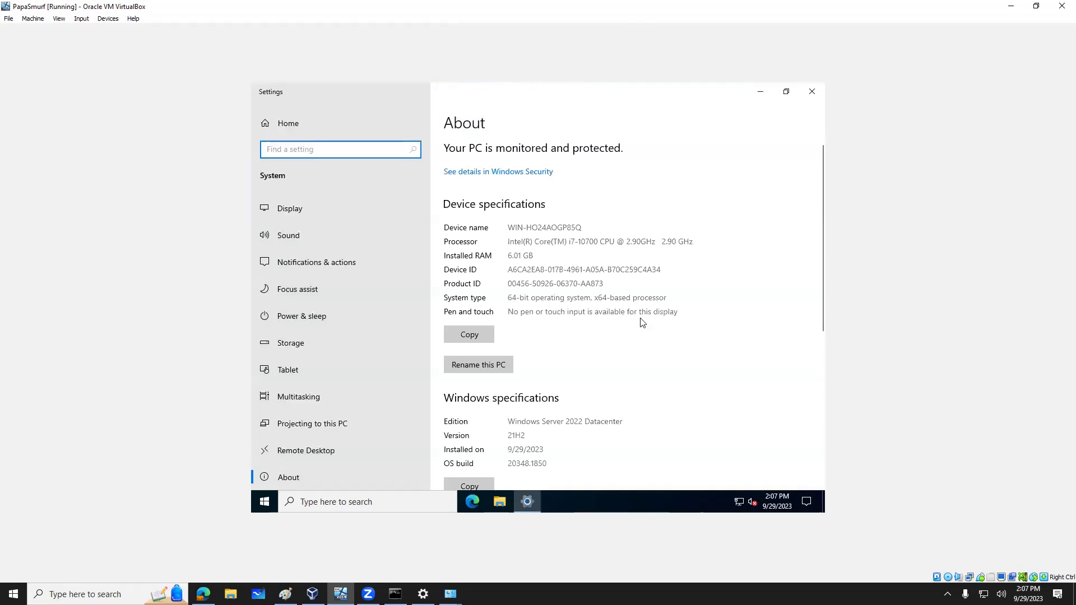
{"action": "scroll", "coordinate": [639, 331], "scroll_direction": "down", "scroll_amount": 3}
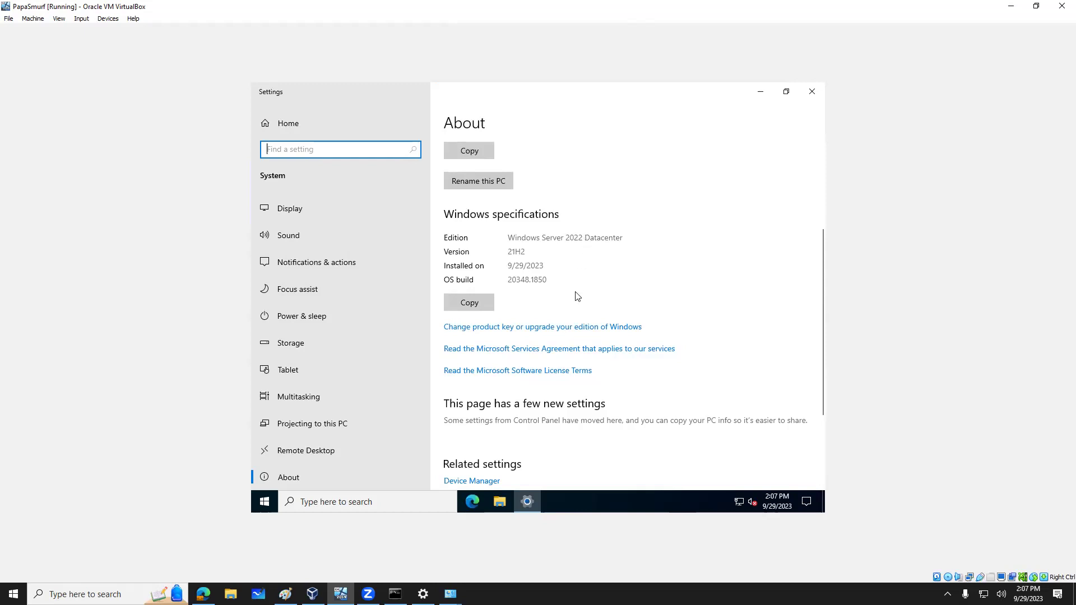
{"action": "scroll", "coordinate": [578, 296], "scroll_direction": "up", "scroll_amount": 3}
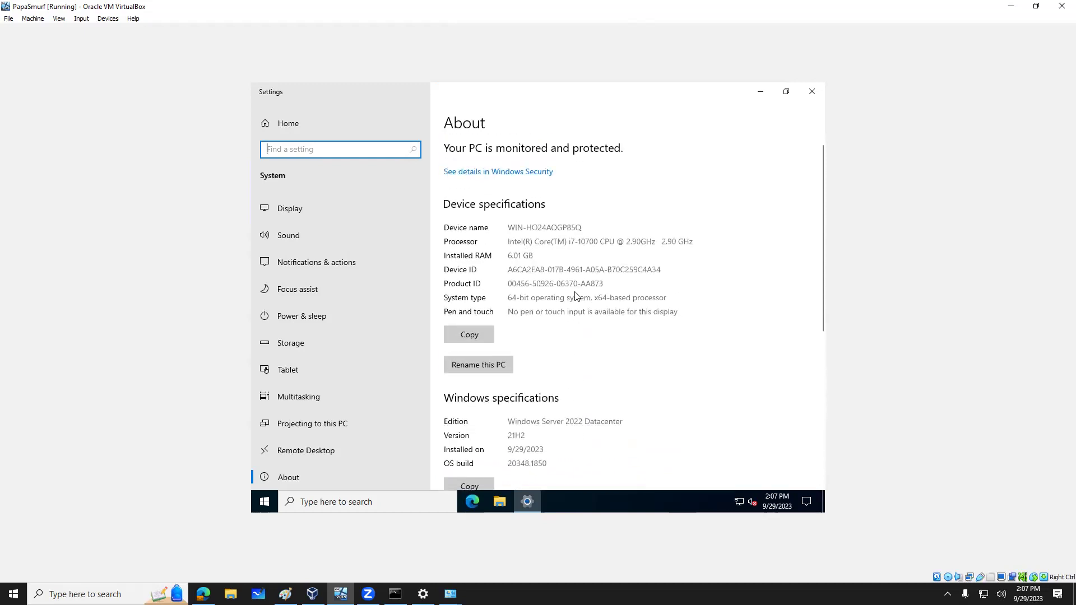
{"action": "scroll", "coordinate": [576, 296], "scroll_direction": "down", "scroll_amount": 3}
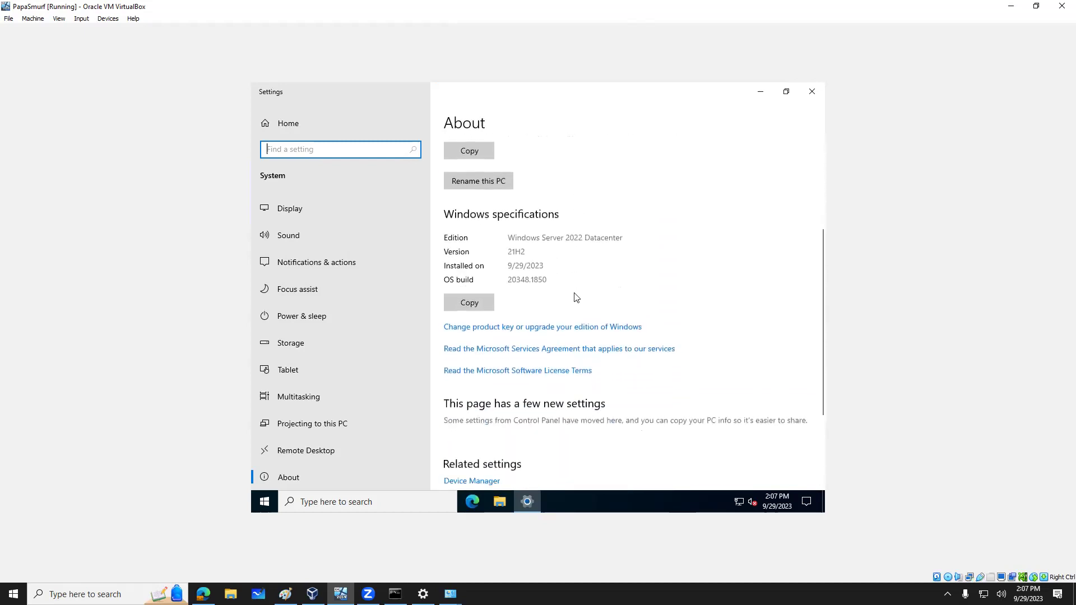
{"action": "scroll", "coordinate": [575, 297], "scroll_direction": "down", "scroll_amount": 1}
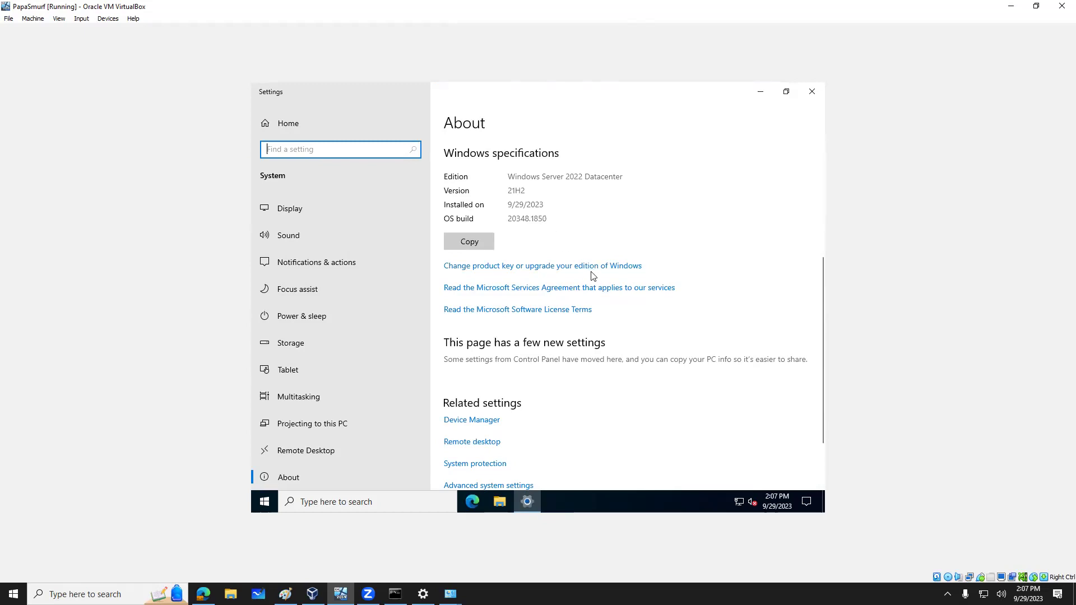
{"action": "scroll", "coordinate": [581, 288], "scroll_direction": "up", "scroll_amount": 4}
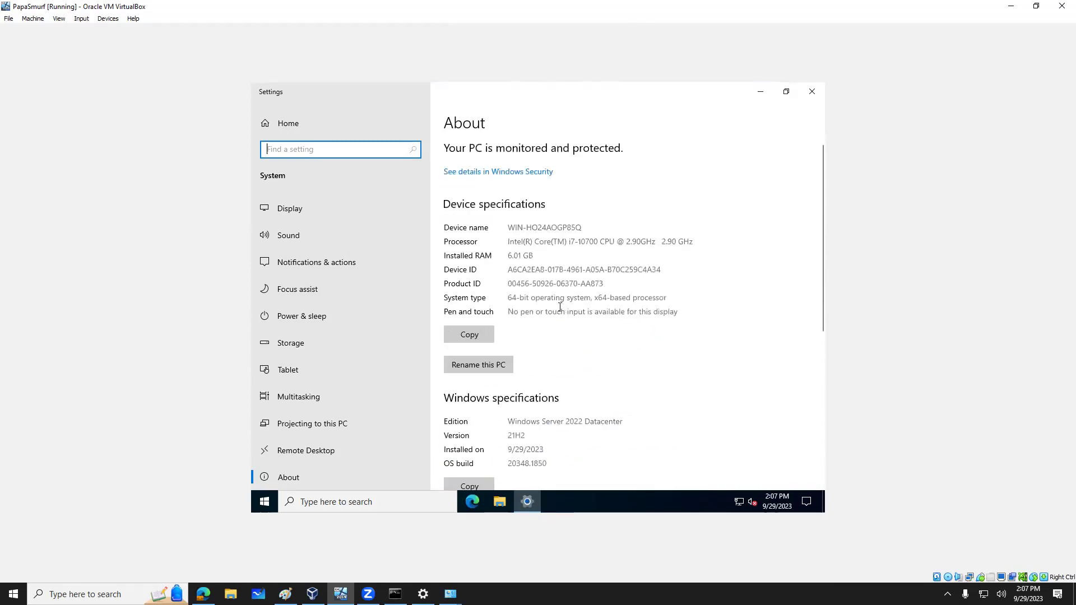
{"action": "scroll", "coordinate": [556, 310], "scroll_direction": "down", "scroll_amount": 5}
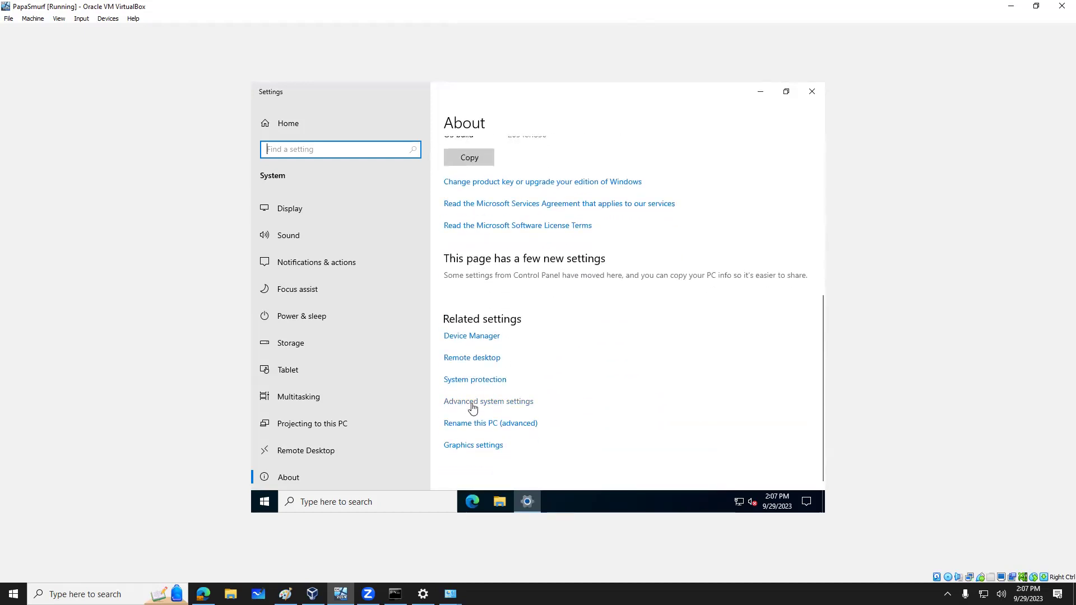
{"action": "left_click", "coordinate": [473, 404]}
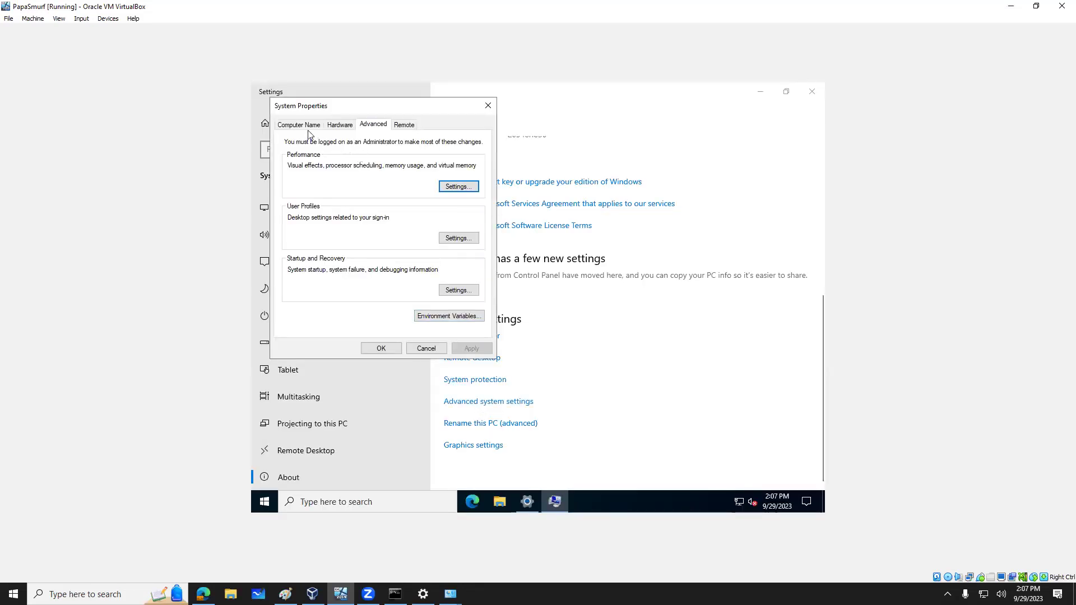
On the Computer Name tab, choose Change and type 'PapaSmjur' as the new name.
{"action": "left_click", "coordinate": [309, 127]}
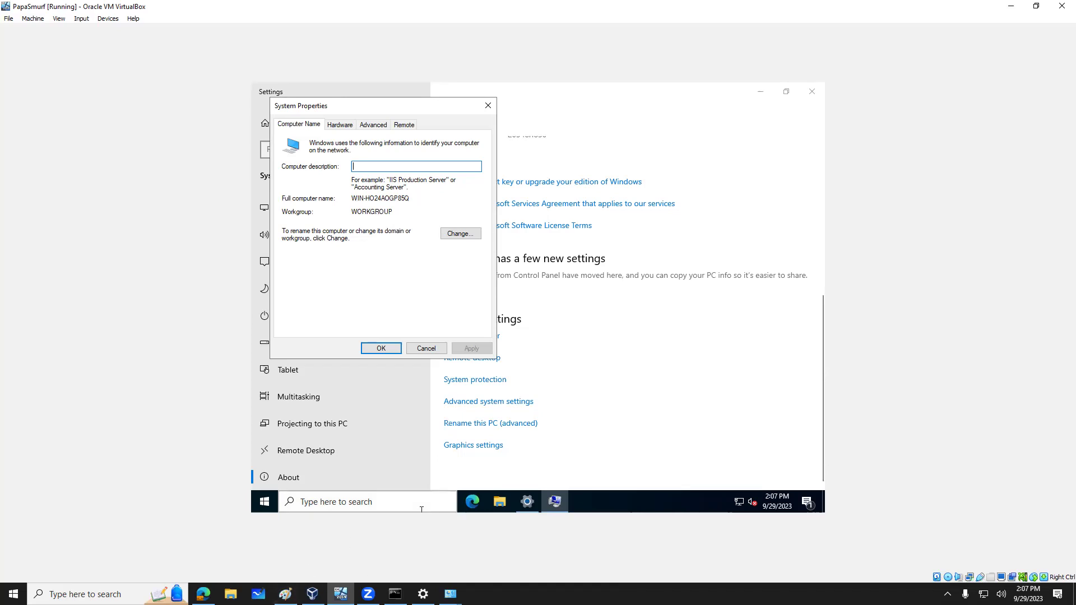
{"action": "left_click", "coordinate": [452, 234]}
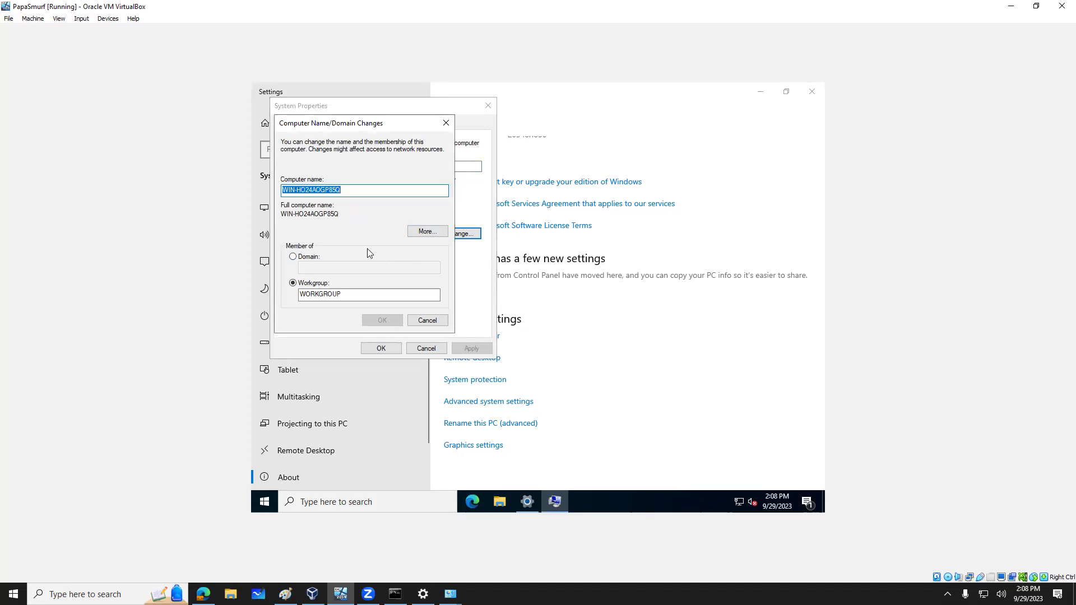
{"action": "type", "text": "PapaSmjur"}
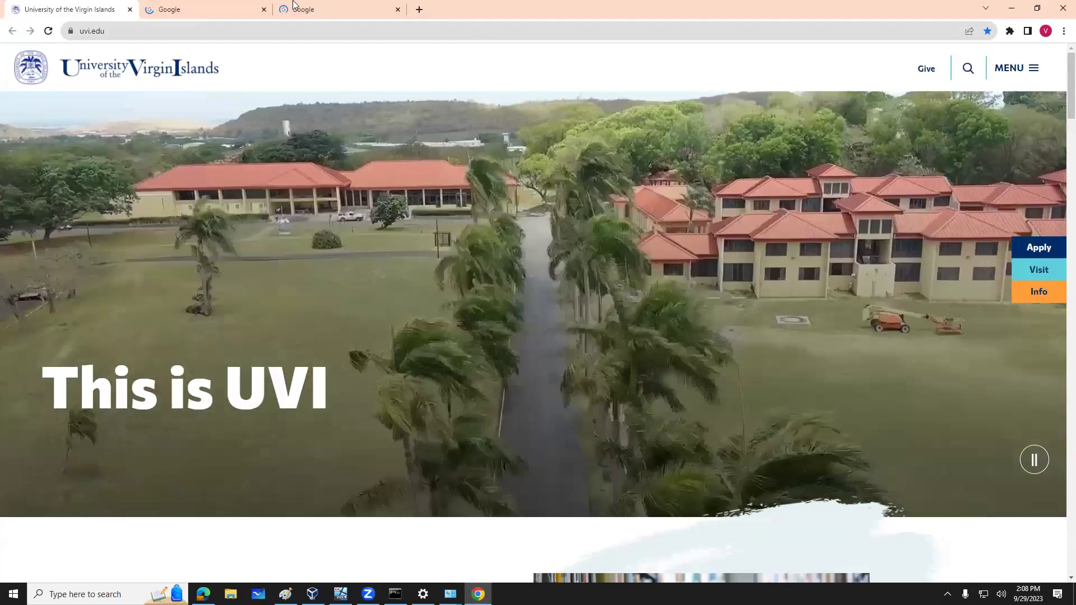
Search Google for 'where do smurfs live?' and switch back to the server's rename dialog.
{"action": "left_click", "coordinate": [230, 9]}
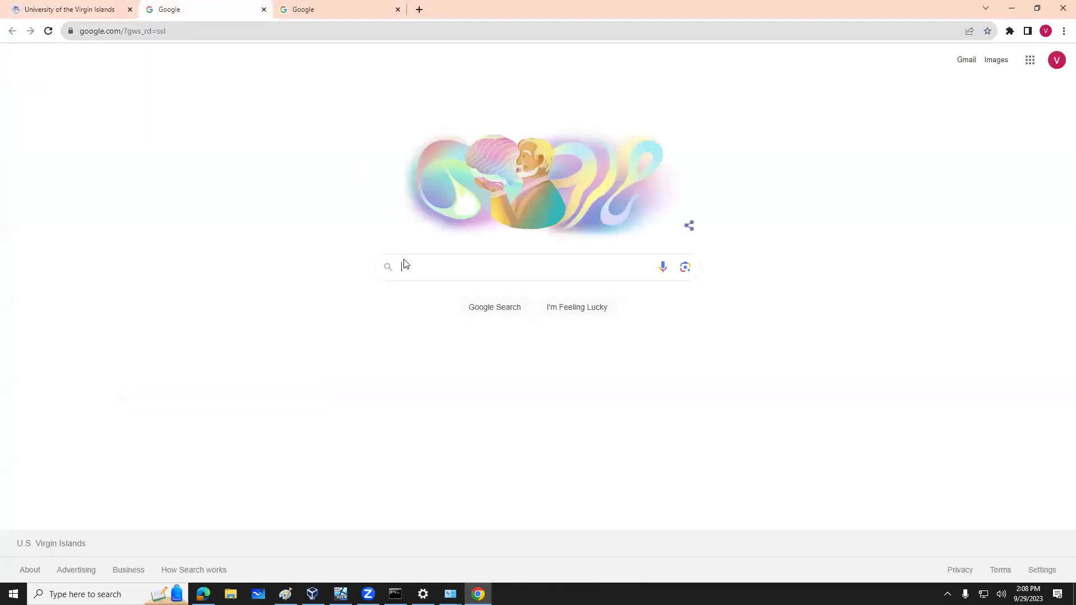
{"action": "left_click", "coordinate": [419, 271]}
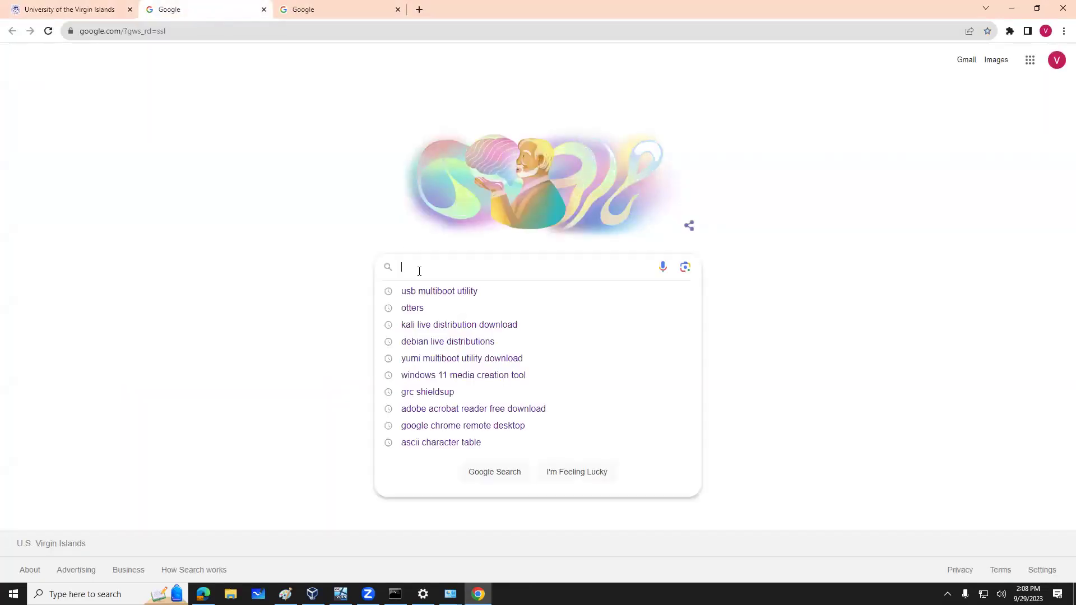
{"action": "type", "text": "where did"}
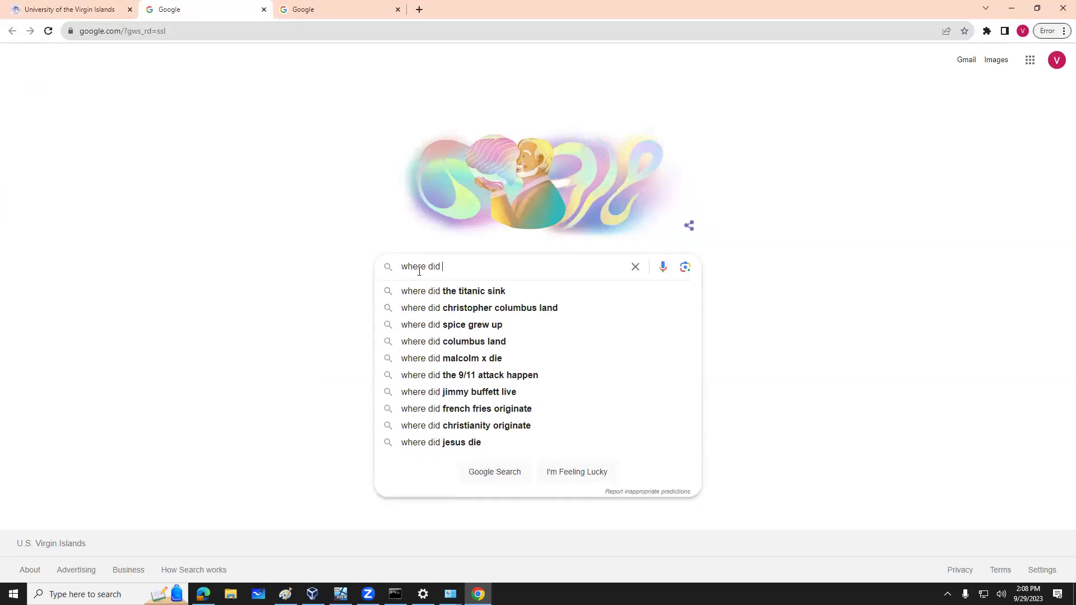
{"action": "key", "text": "BackSpace"}
{"action": "key", "text": "BackSpace"}
{"action": "type", "text": "o su"}
{"action": "key", "text": "BackSpace"}
{"action": "key", "text": "BackSpace"}
{"action": "type", "text": "m"}
{"action": "key", "text": "BackSpace"}
{"action": "type", "text": "smurfs live?"}
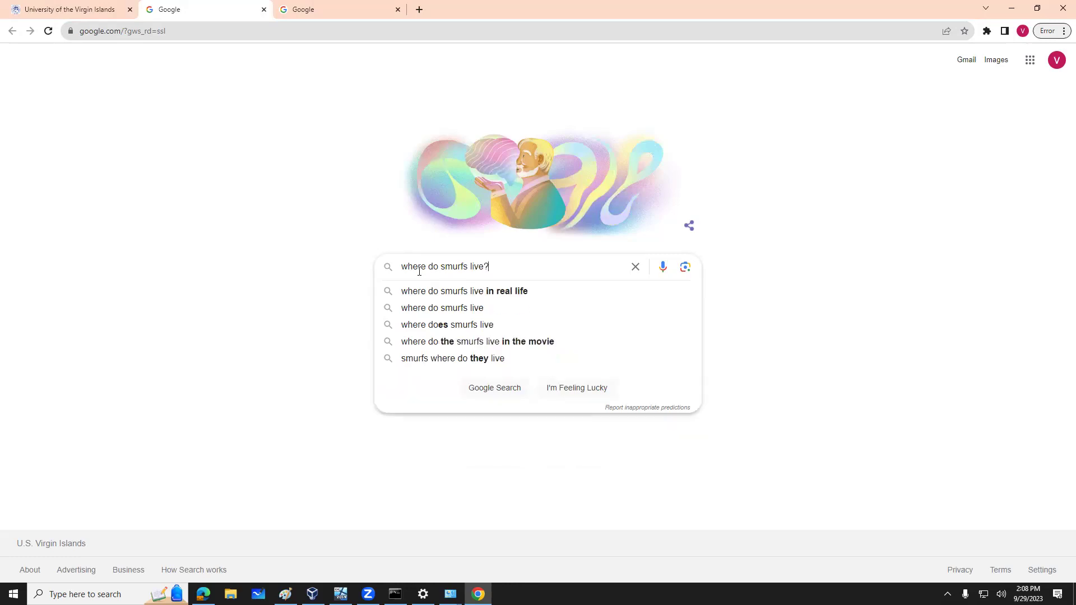
{"action": "key", "text": "Return"}
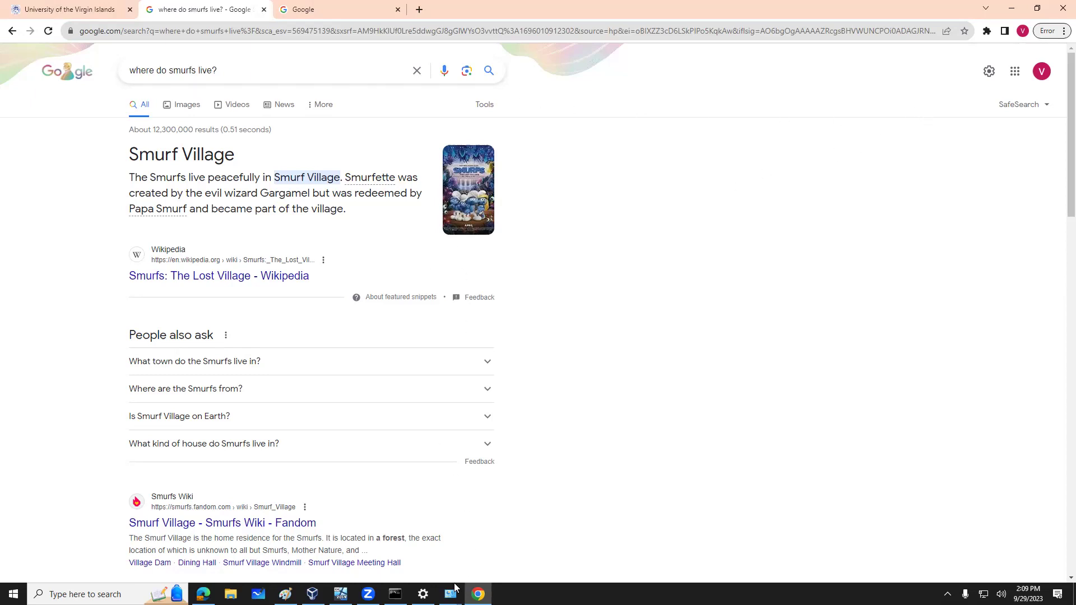
{"action": "mouse_move", "coordinate": [455, 589]}
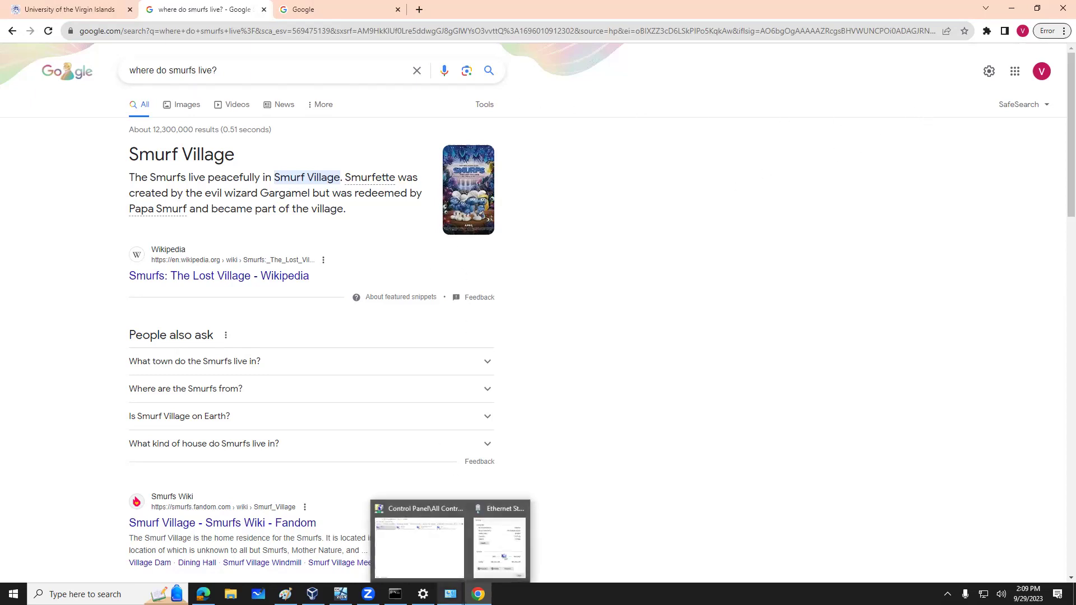
{"action": "mouse_move", "coordinate": [368, 594]}
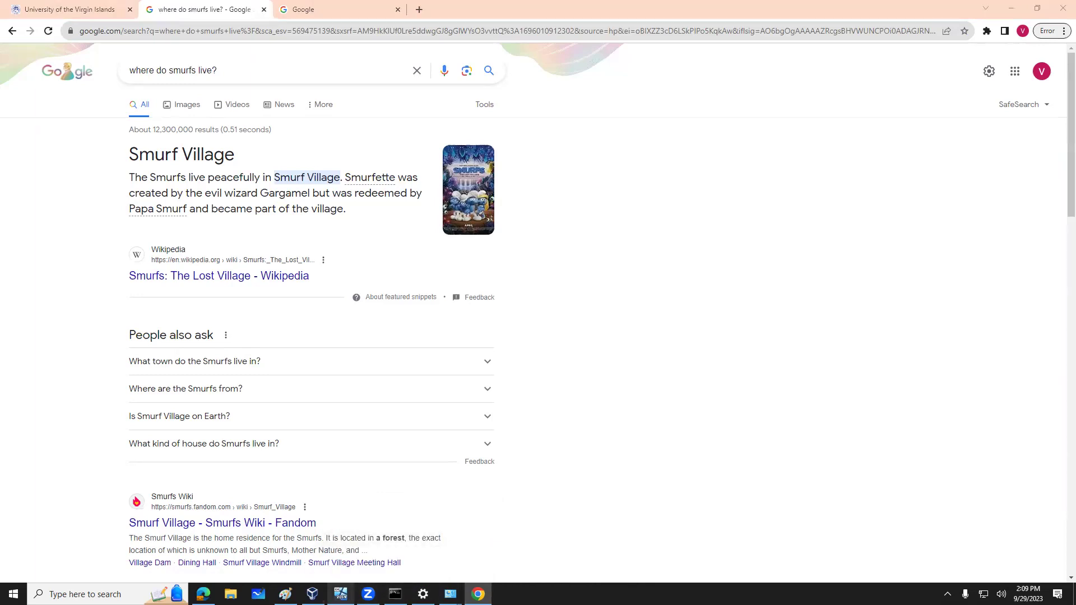
{"action": "key", "text": "alt+Tab"}
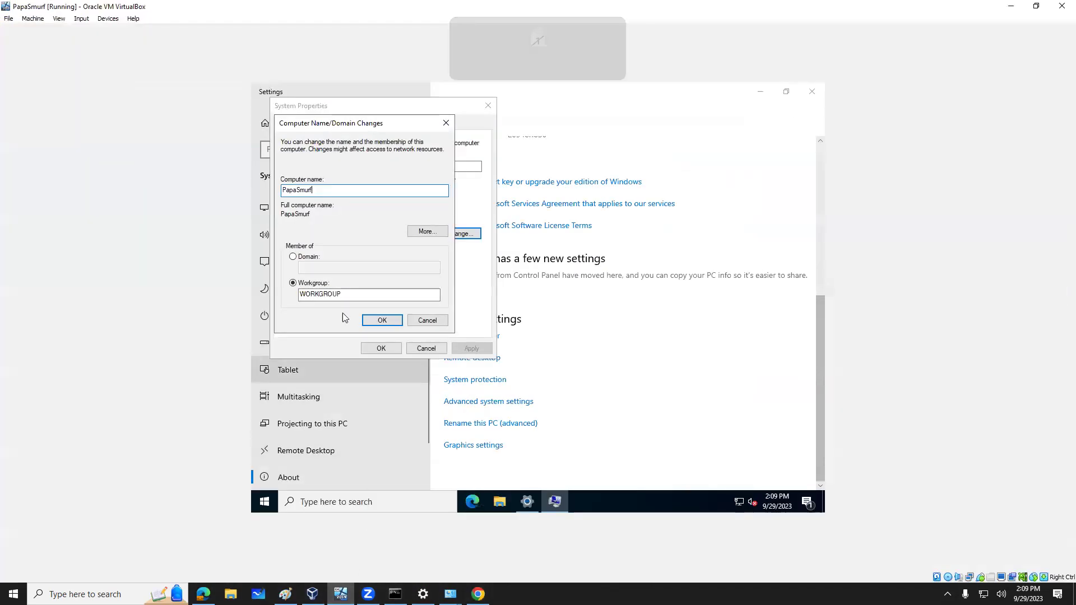
Replace the workgroup WORKGROUP with SMURFVILLAGE and apply the change.
{"action": "left_click_drag", "start_coordinate": [343, 292], "coordinate": [283, 302]}
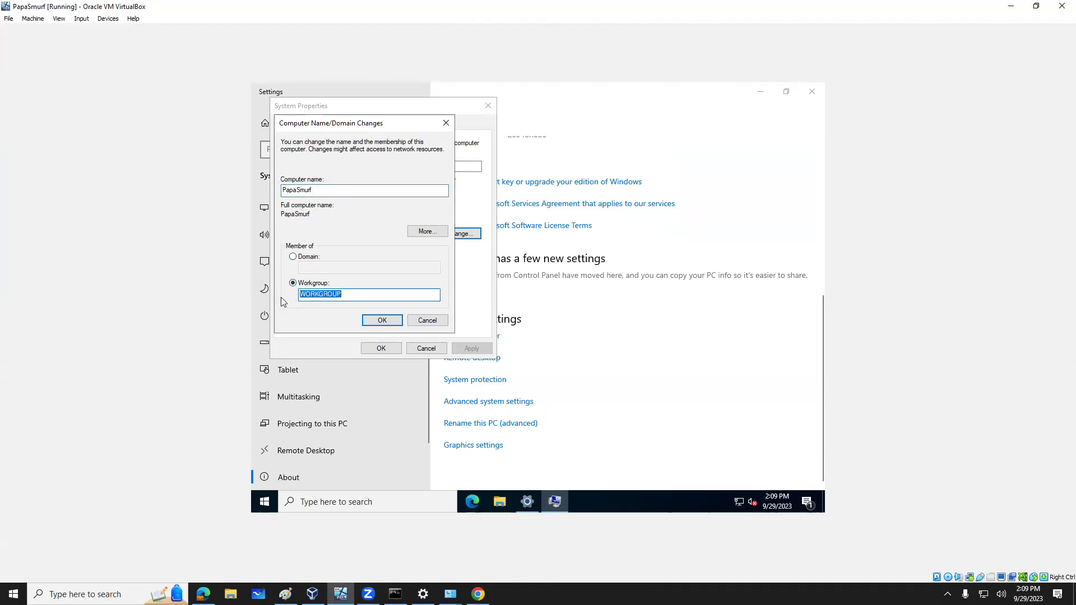
{"action": "key", "text": "Caps_Lock"}
{"action": "type", "text": "SMUR"}
{"action": "type", "text": "G"}
{"action": "key", "text": "BackSpace"}
{"action": "type", "text": "FVILLAGE"}
{"action": "left_click", "coordinate": [372, 319]}
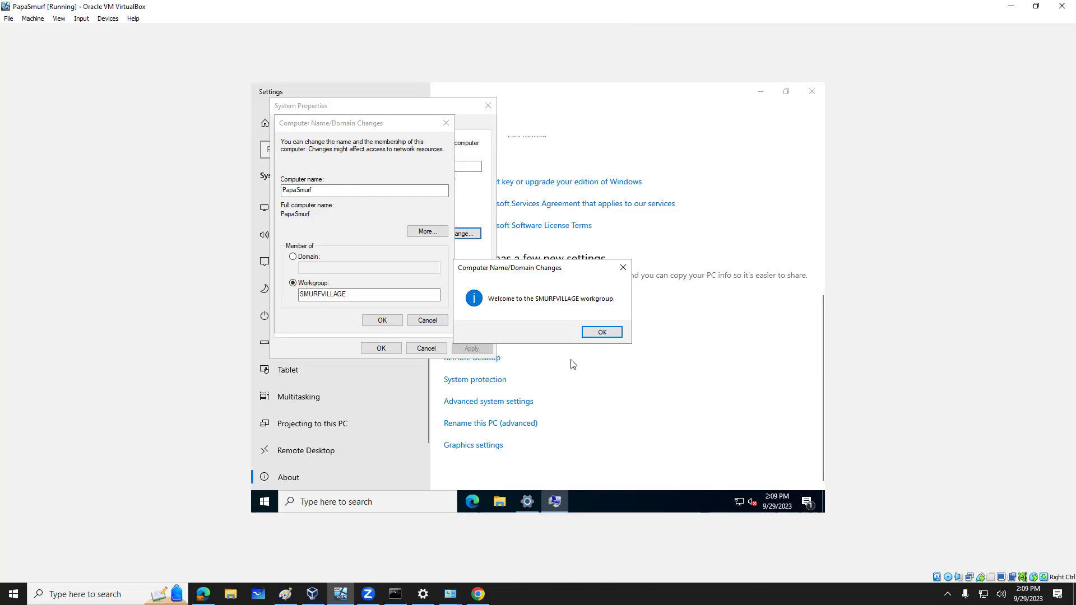
Acknowledge the welcome and restart notices, choose Restart Later, and close Settings.
{"action": "left_click", "coordinate": [591, 336]}
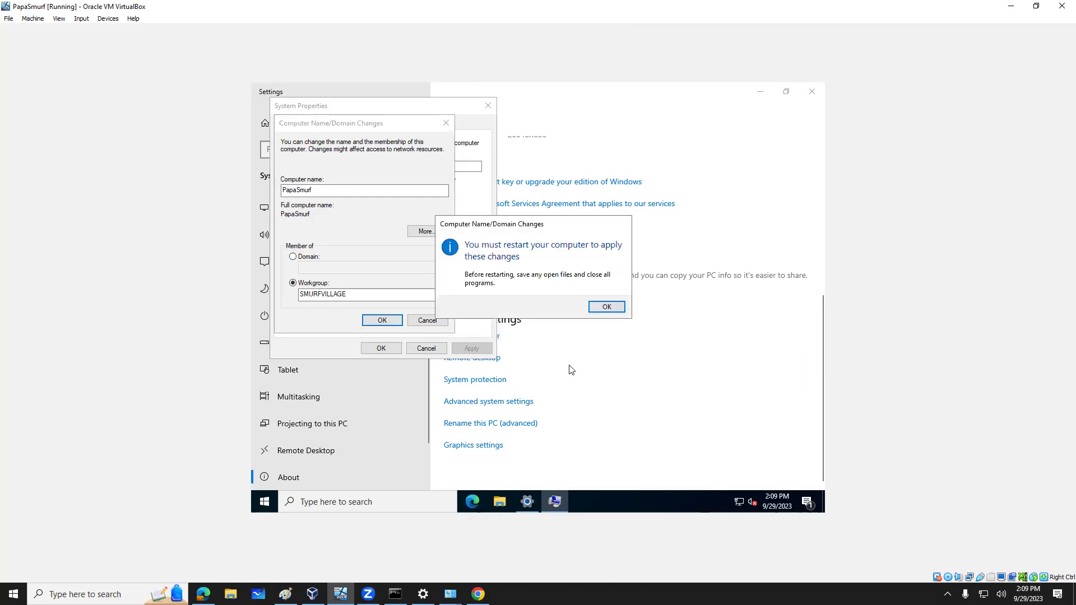
{"action": "left_click", "coordinate": [604, 307]}
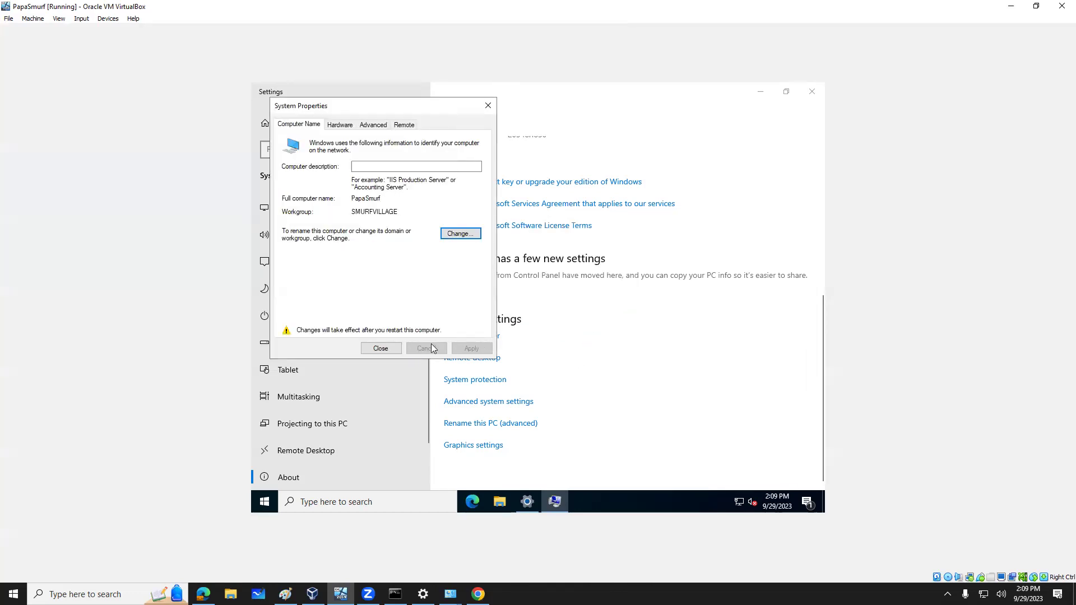
{"action": "left_click", "coordinate": [395, 349]}
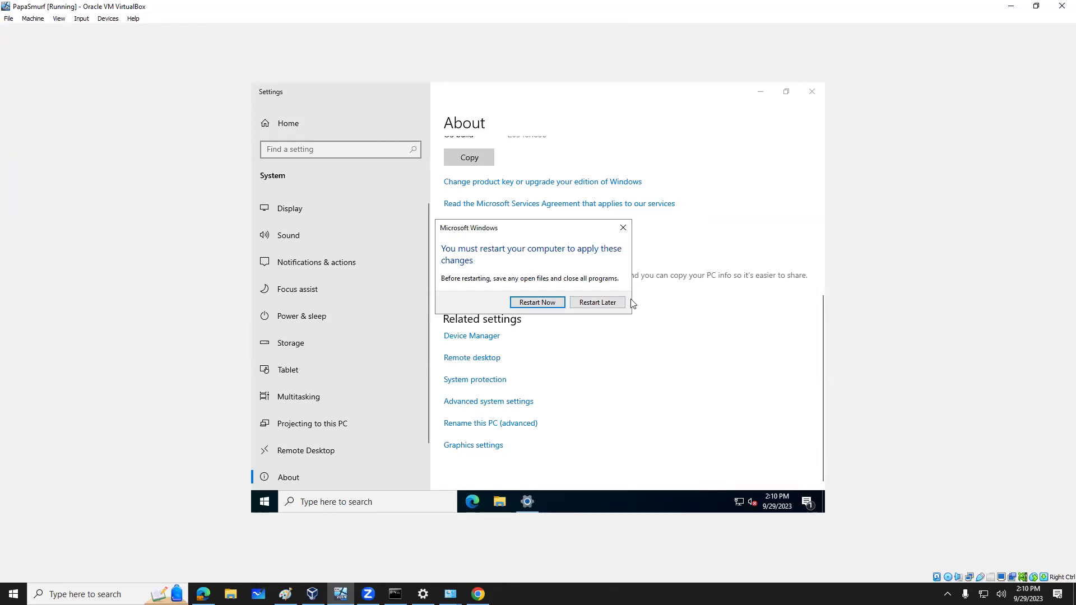
{"action": "left_click", "coordinate": [595, 306]}
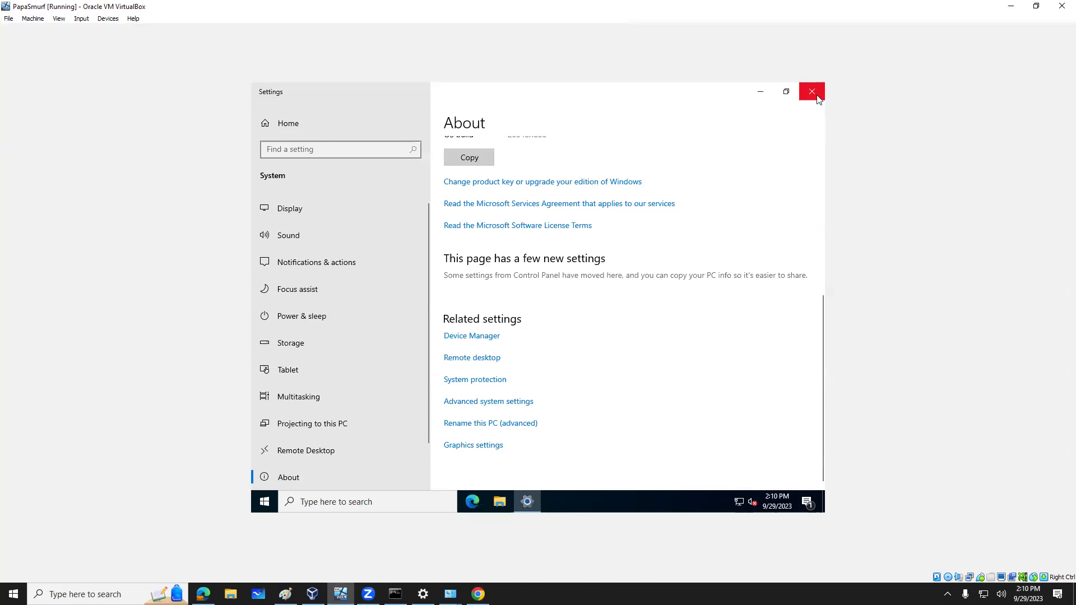
{"action": "left_click", "coordinate": [812, 92]}
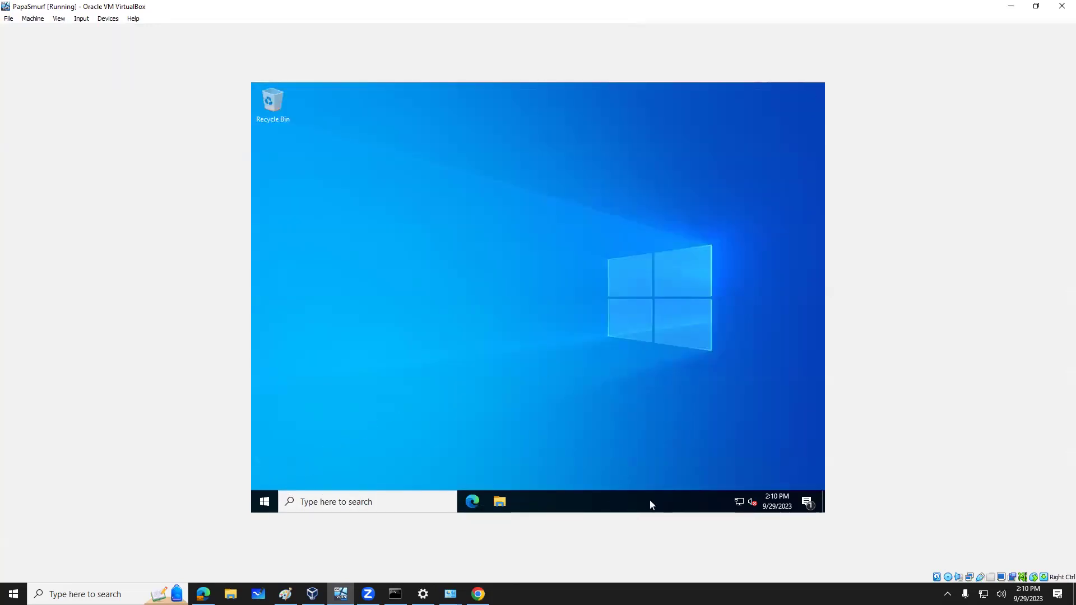
Run IPCONFIG in Command Prompt, highlight IPv4 146.226.244.50, then close the window.
{"action": "left_click", "coordinate": [266, 498]}
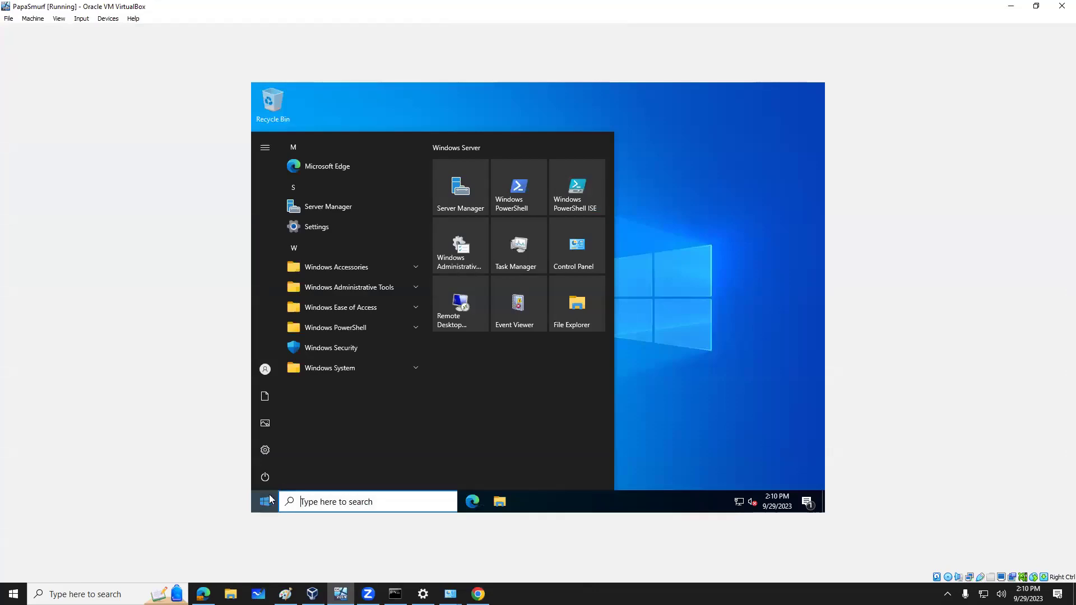
{"action": "type", "text": "CM"}
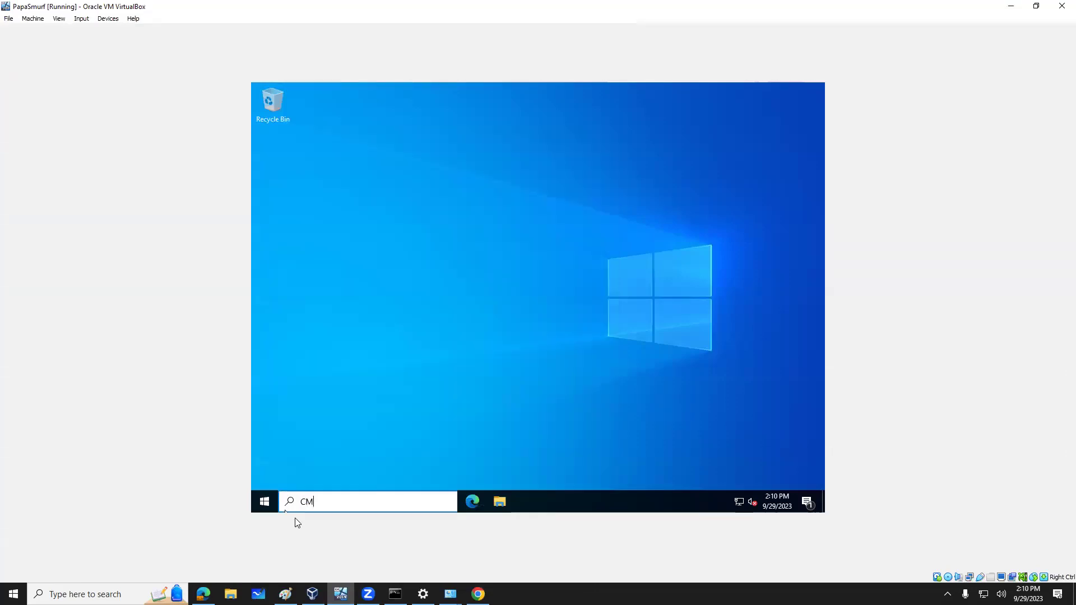
{"action": "type", "text": "D"}
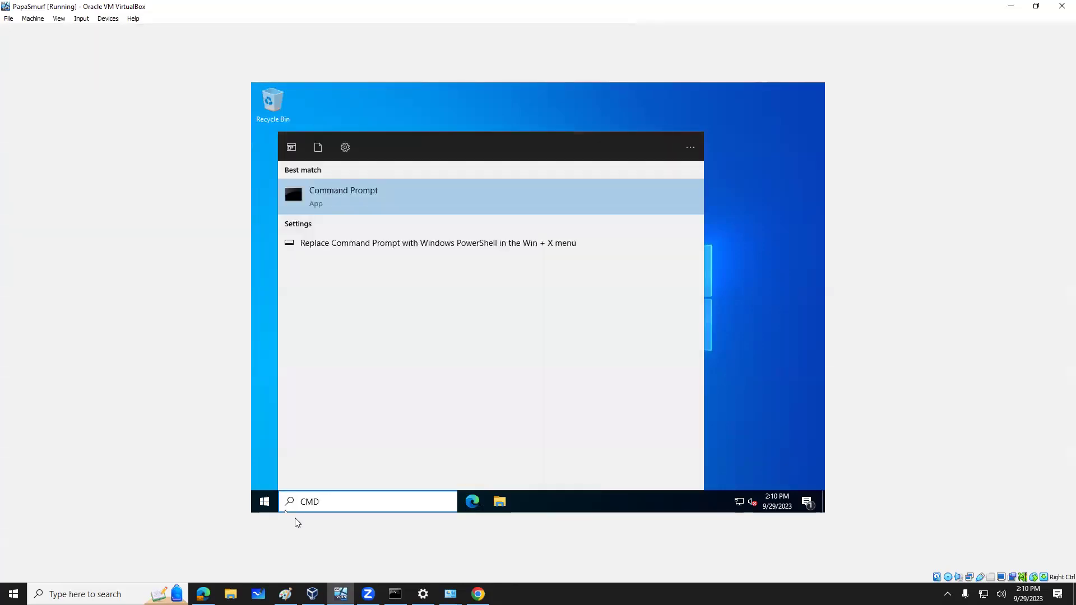
{"action": "left_click", "coordinate": [311, 211]}
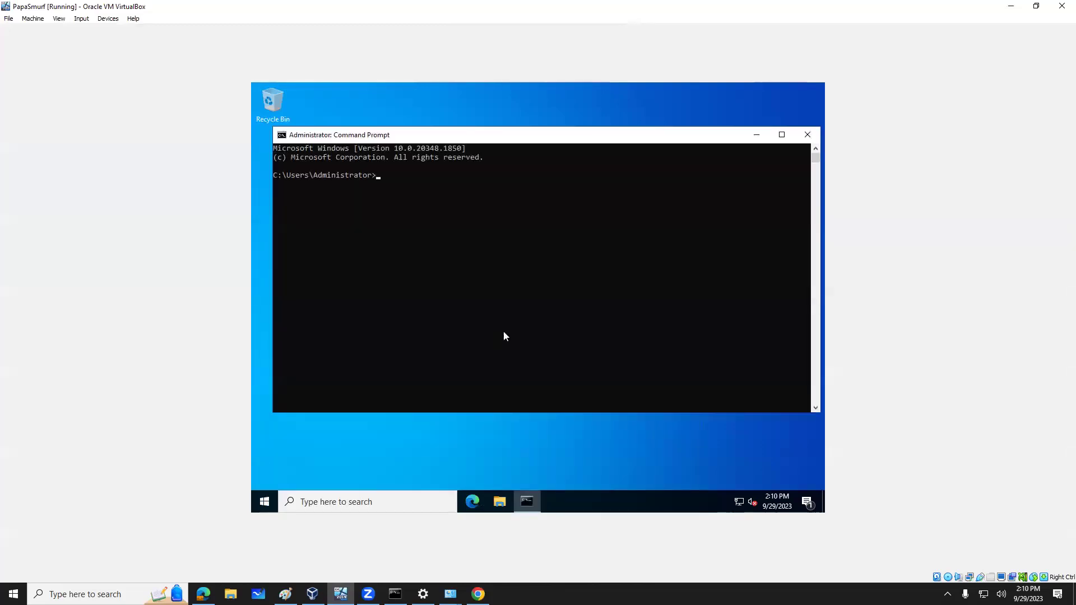
{"action": "type", "text": "IPCONFIG"}
{"action": "key", "text": "Return"}
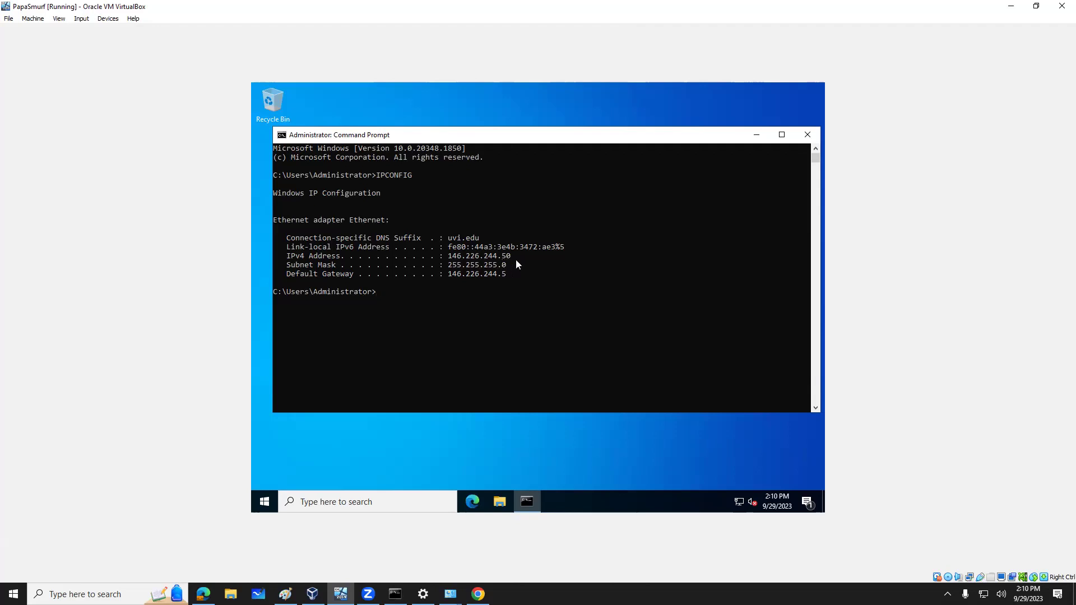
{"action": "left_click_drag", "start_coordinate": [449, 257], "coordinate": [511, 259]}
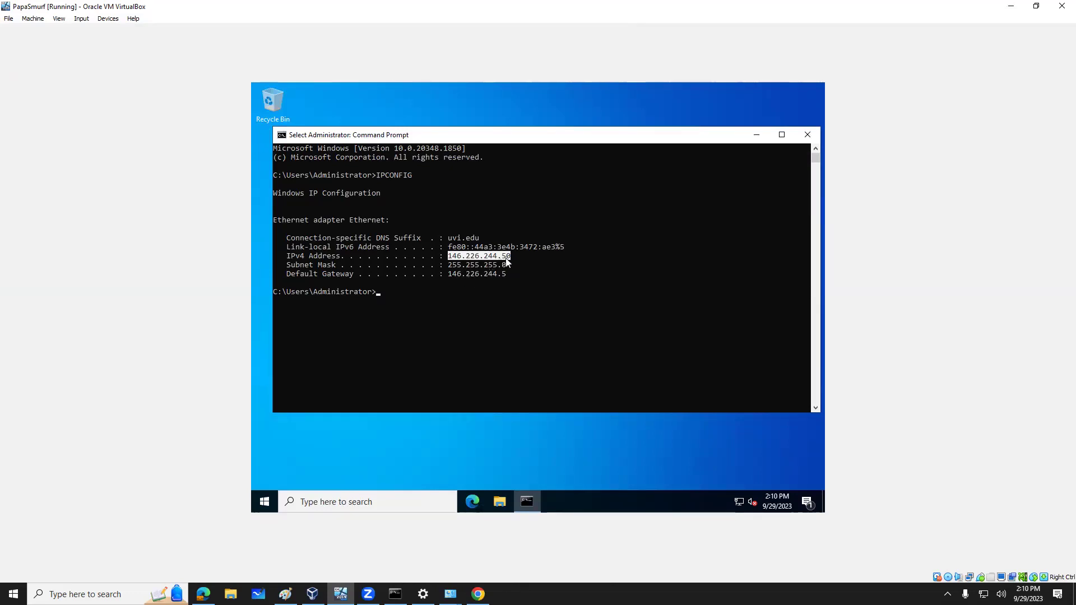
{"action": "left_click", "coordinate": [813, 139]}
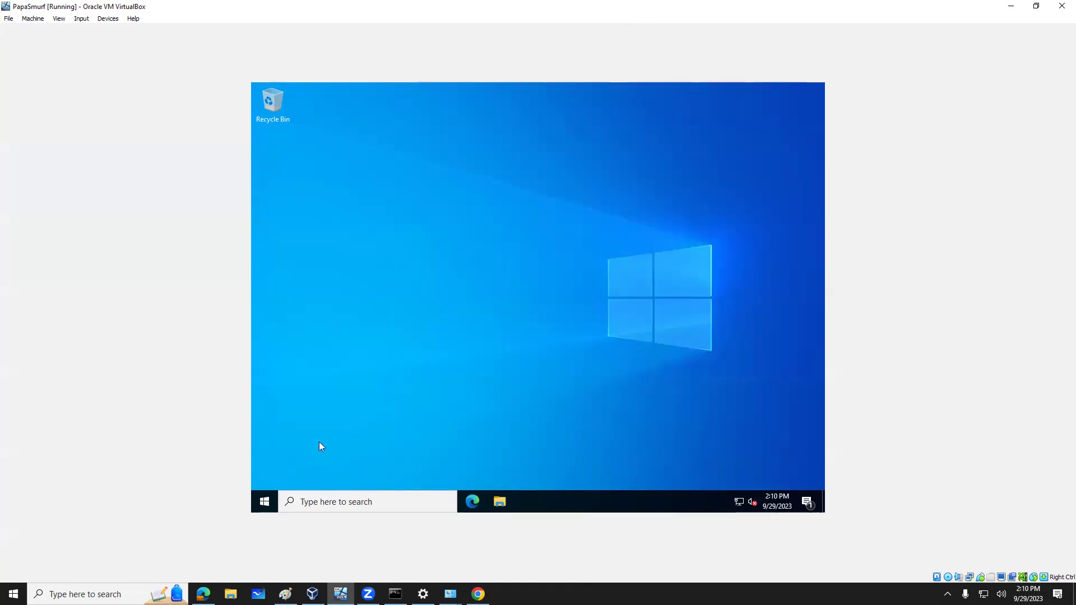
Restart the Windows Server 2022 guest from the Start menu with the shutdown reason Other (Planned).
{"action": "left_click", "coordinate": [264, 501]}
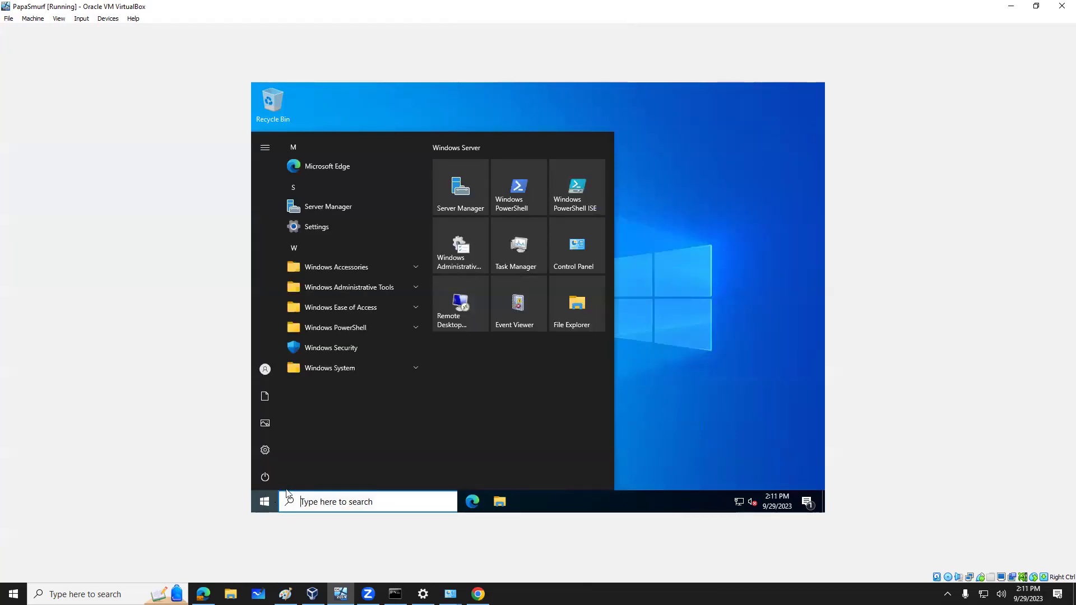
{"action": "left_click", "coordinate": [266, 479]}
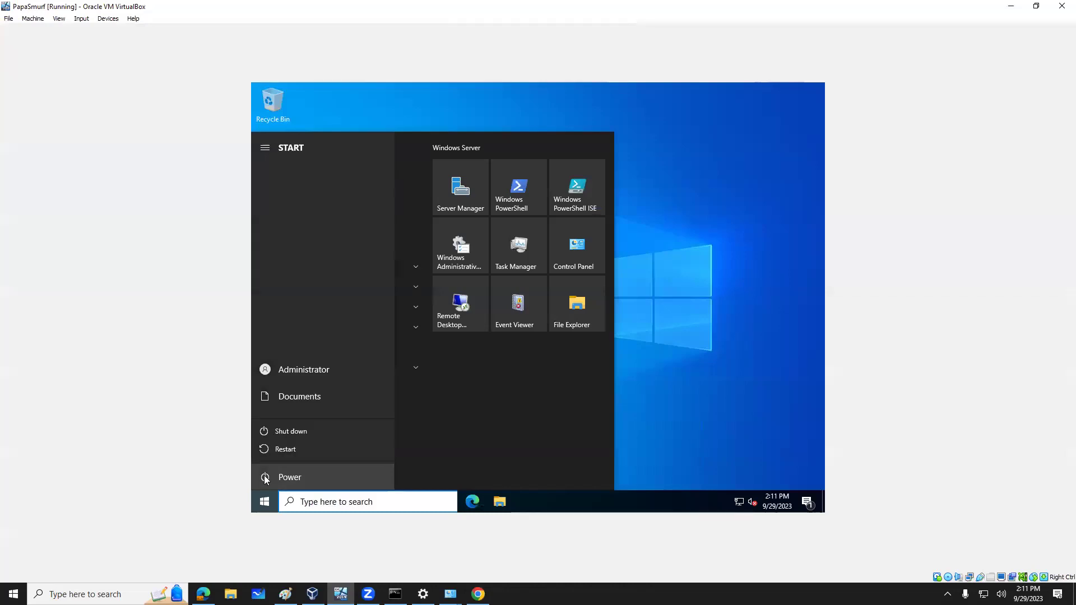
{"action": "left_click", "coordinate": [281, 449]}
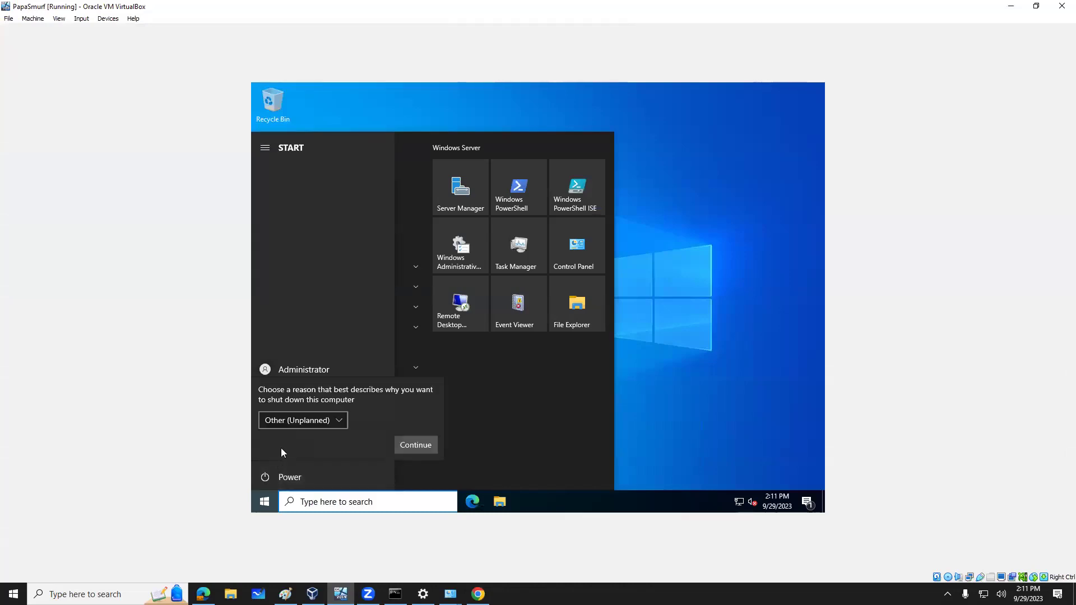
{"action": "left_click", "coordinate": [337, 421]}
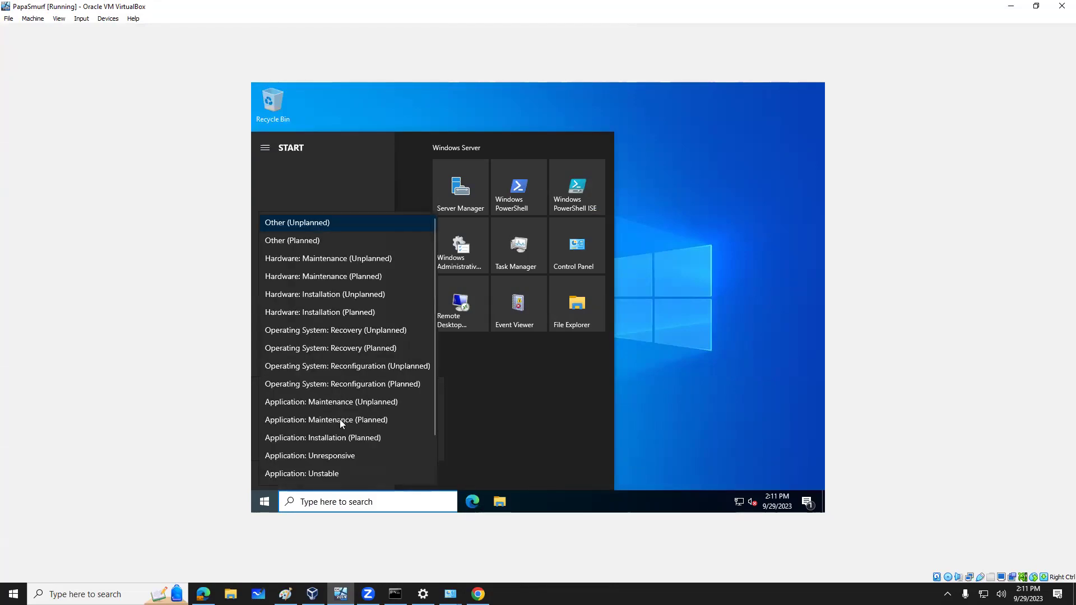
{"action": "left_click", "coordinate": [293, 240]}
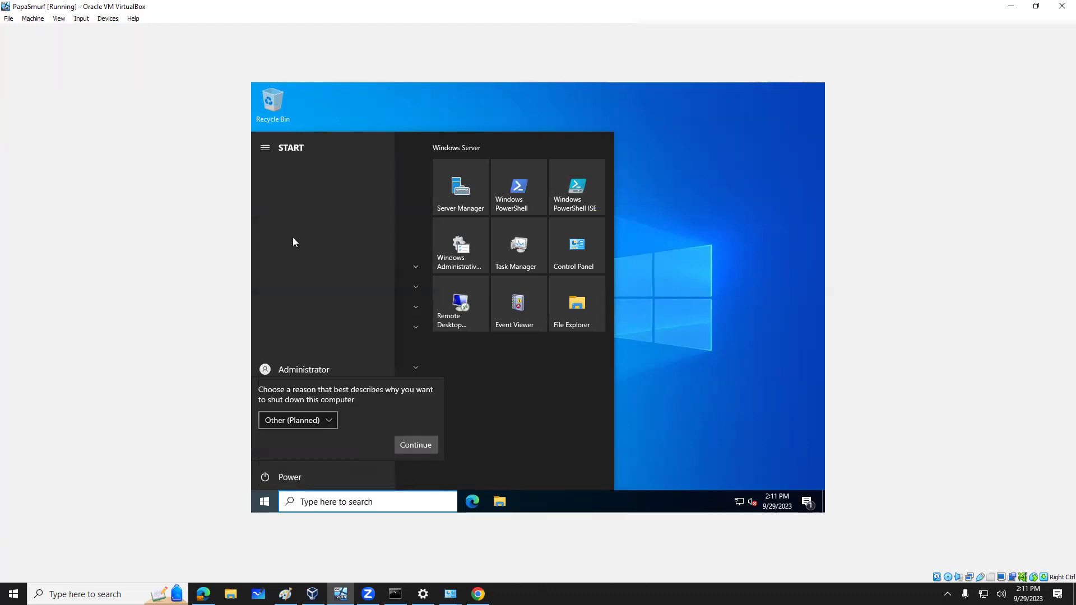
{"action": "left_click", "coordinate": [415, 445]}
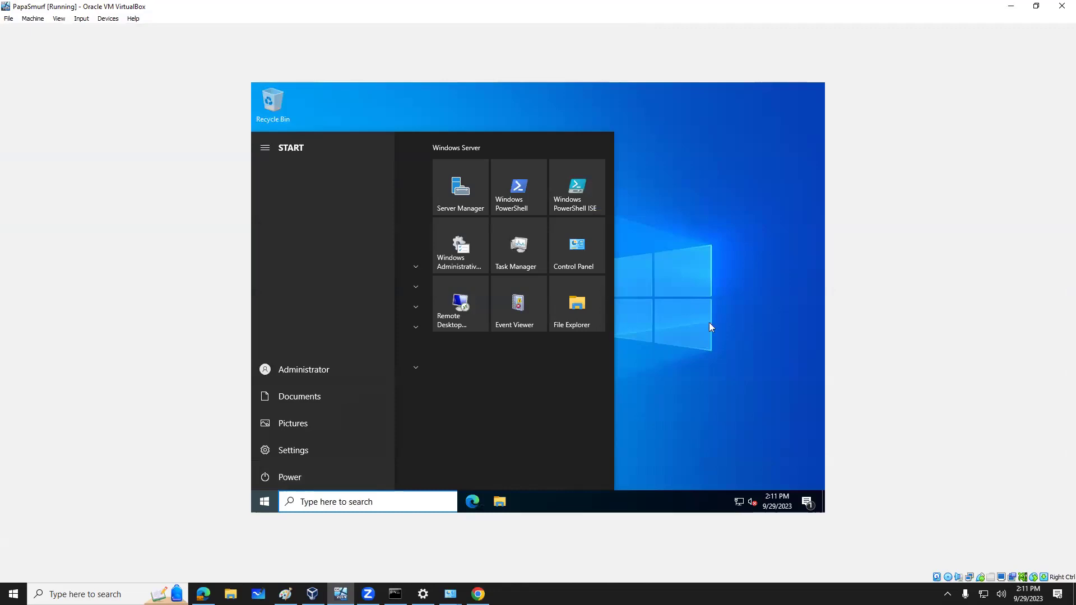
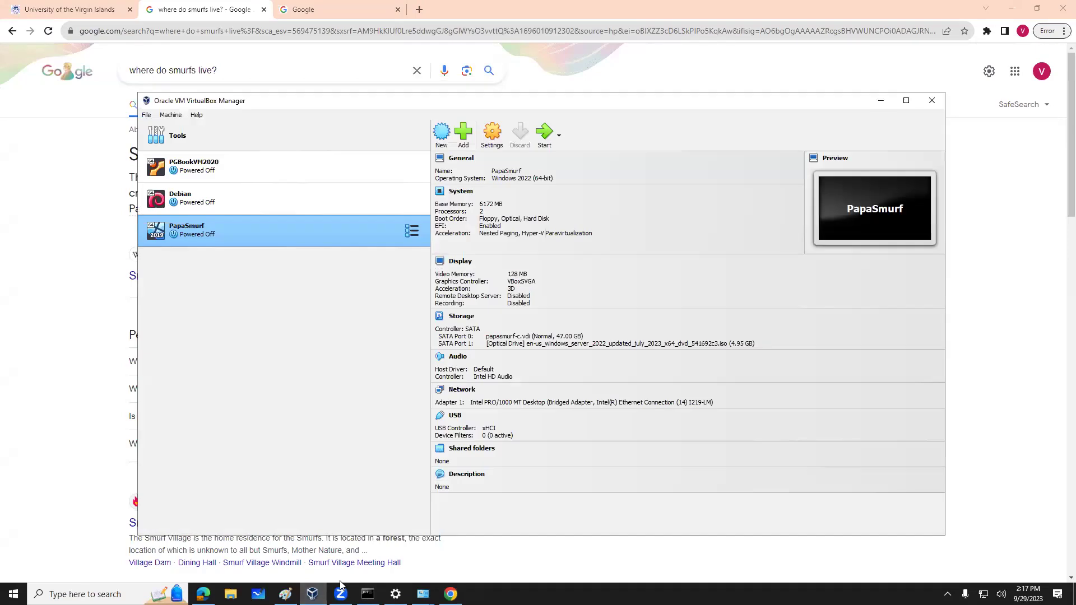
Start PapaSmurf with Detachable Start, then close the VirtualBox Manager and the extra Google tab.
{"action": "left_click", "coordinate": [559, 136]}
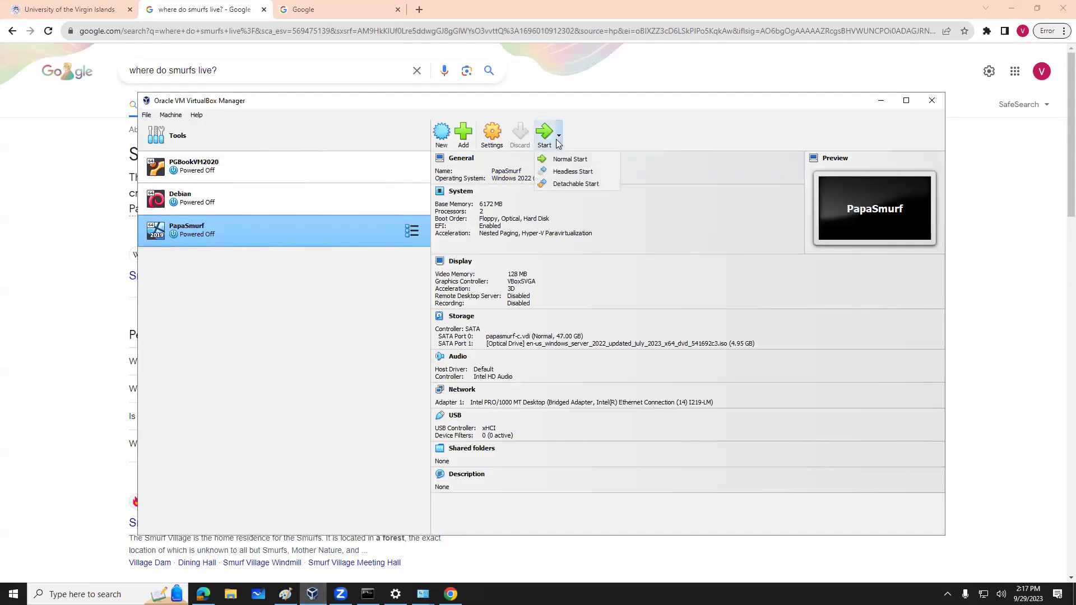
{"action": "left_click", "coordinate": [554, 185]}
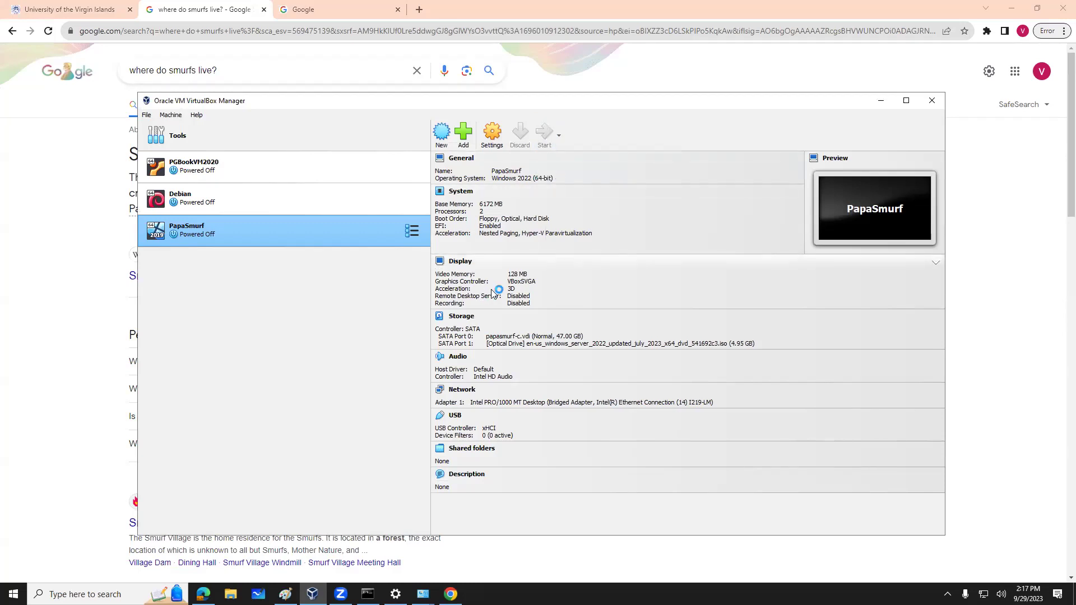
{"action": "left_click", "coordinate": [931, 107]}
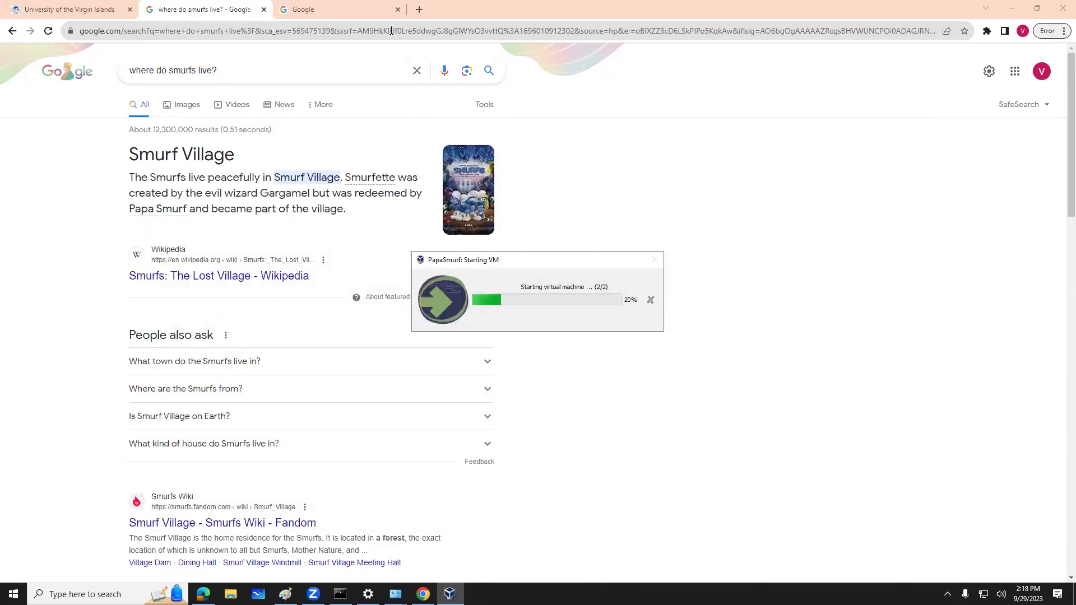
{"action": "left_click", "coordinate": [398, 10]}
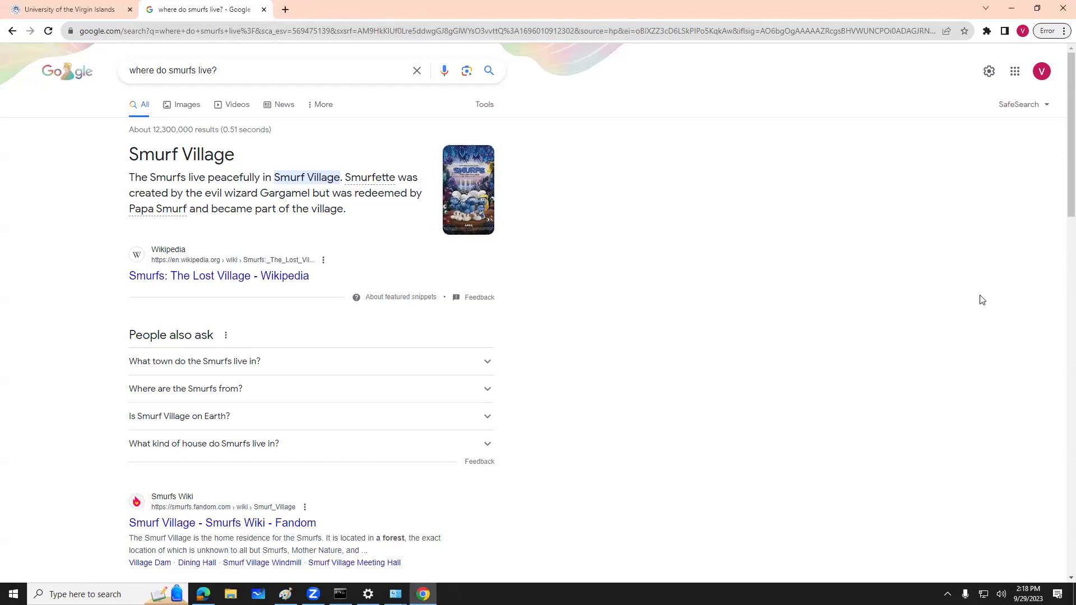
Minimize Chrome to reveal the booting PapaSmurf VM and dismiss the mouse and keyboard capture notices.
{"action": "left_click", "coordinate": [1011, 6]}
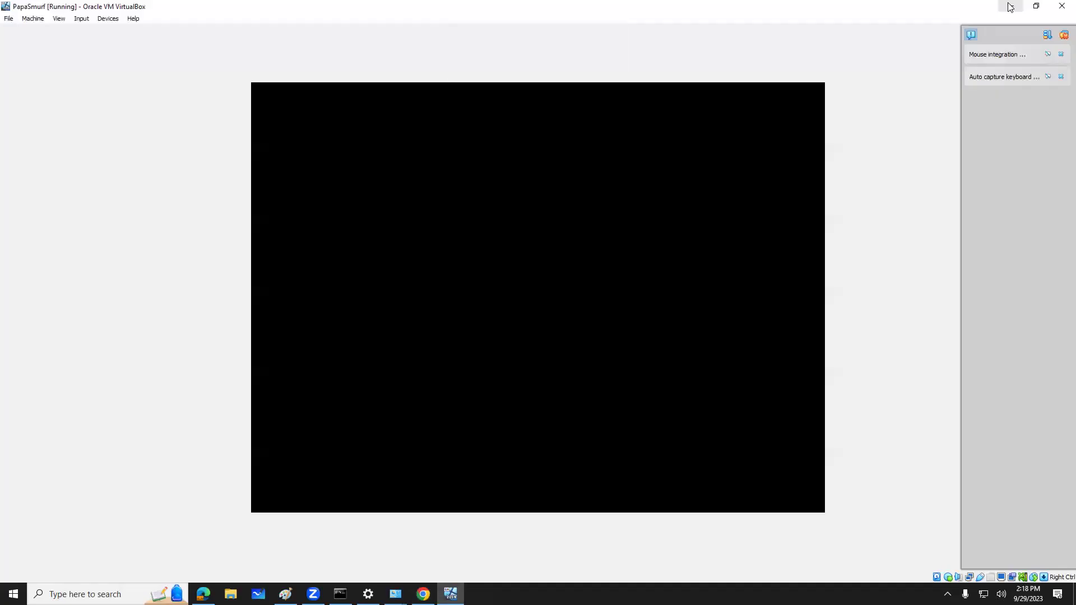
{"action": "left_click", "coordinate": [1060, 54]}
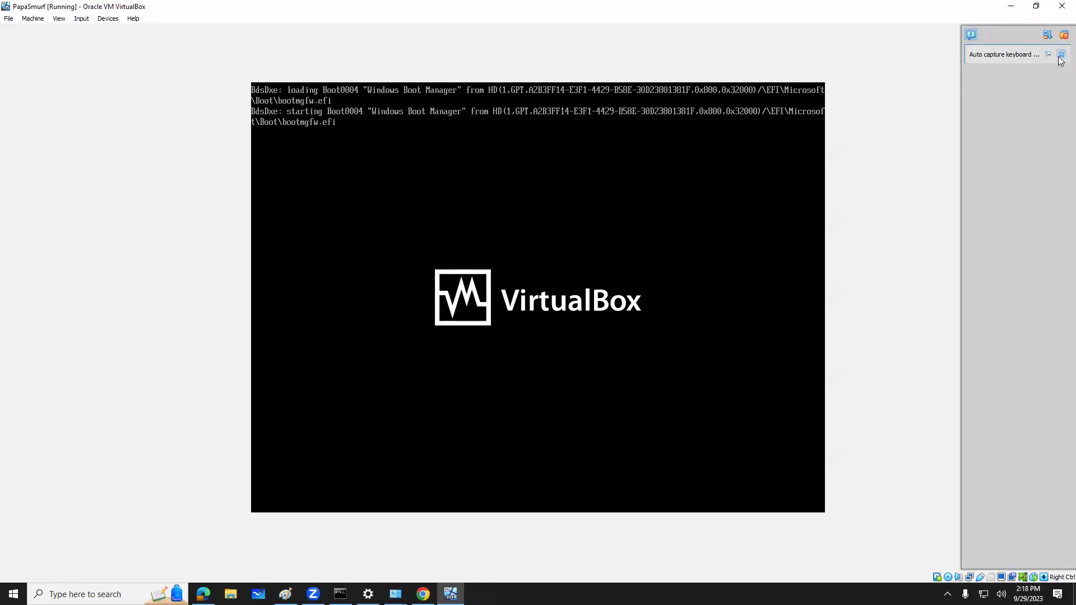
{"action": "left_click", "coordinate": [1060, 54]}
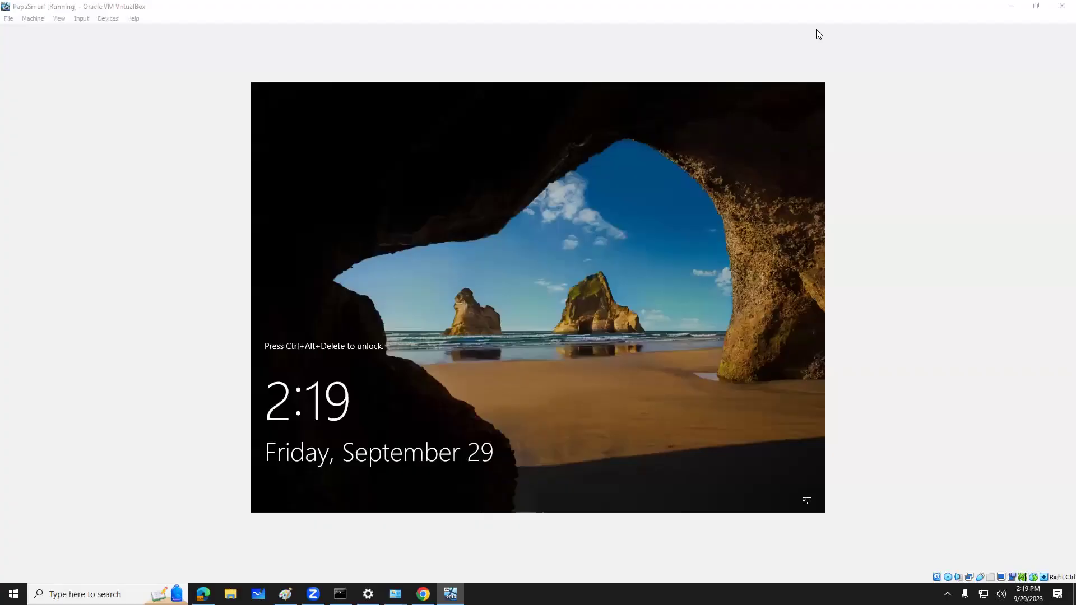
Send Ctrl-Alt-Del to the locked PapaSmurf VM through Input > Keyboard.
{"action": "left_click", "coordinate": [81, 19]}
{"action": "mouse_move", "coordinate": [102, 31]}
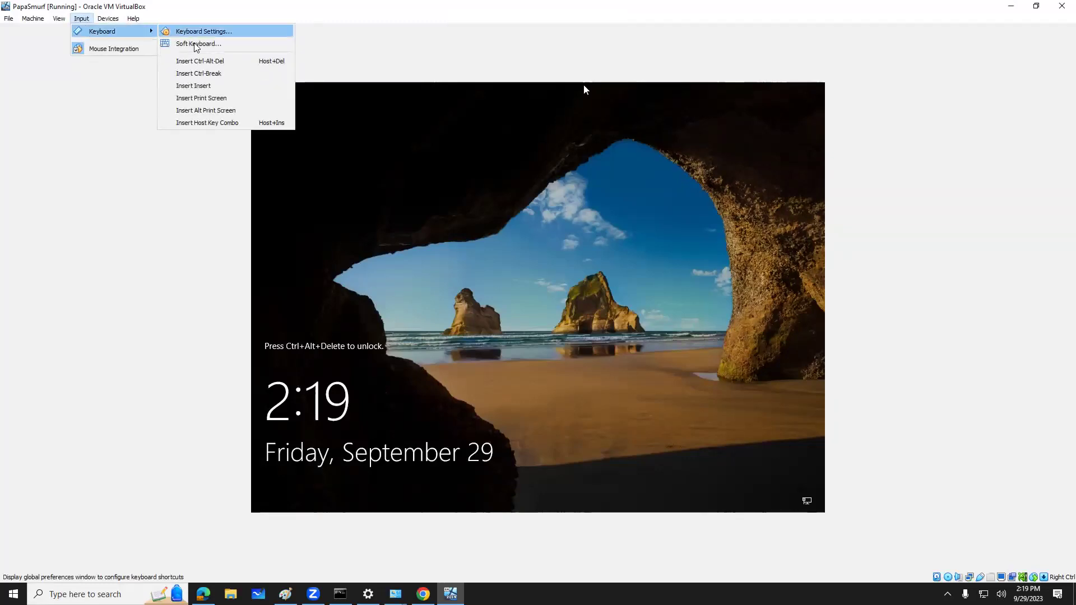
{"action": "left_click", "coordinate": [202, 59]}
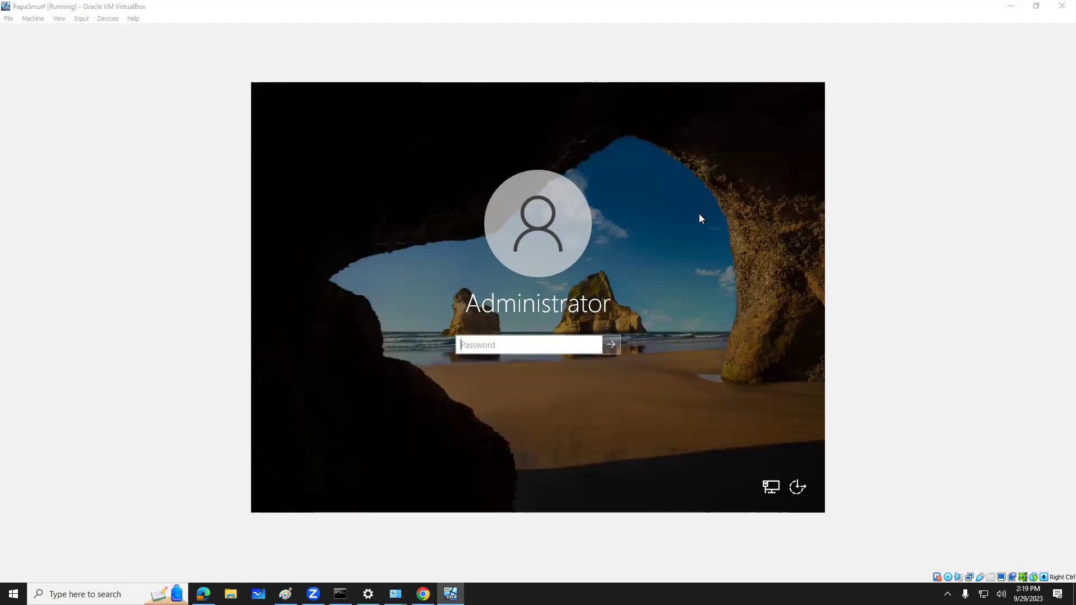
Enter the account password in the Password box and sign in.
{"action": "left_click", "coordinate": [549, 348]}
{"action": "type", "text": "Password"}
{"action": "key", "text": "Return"}
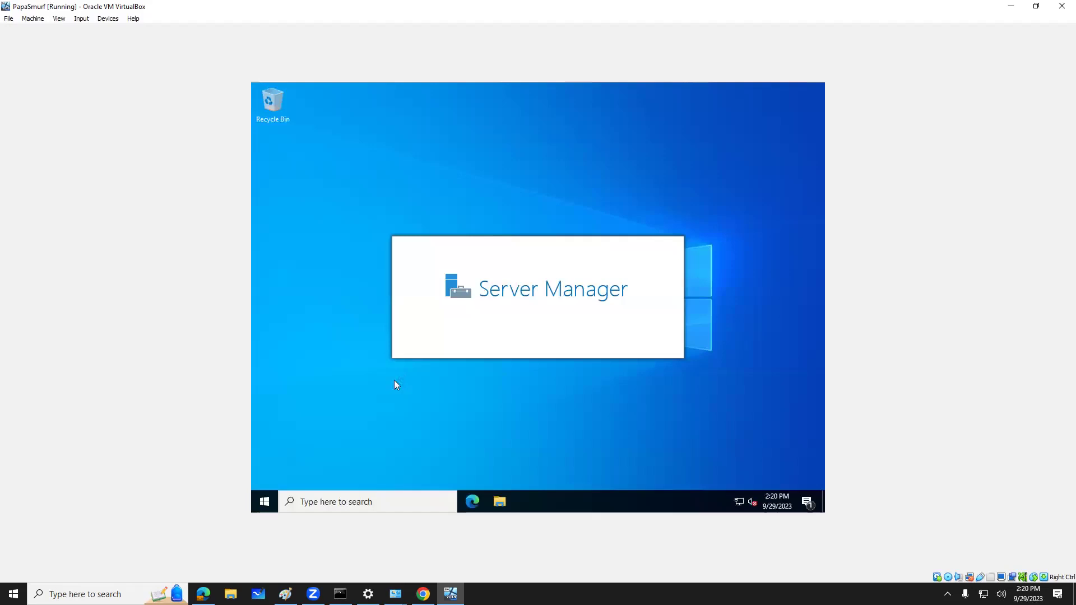
Review Display settings from the desktop menu, showing the fixed 1024 × 768 resolution, then close them.
{"action": "right_click", "coordinate": [482, 423]}
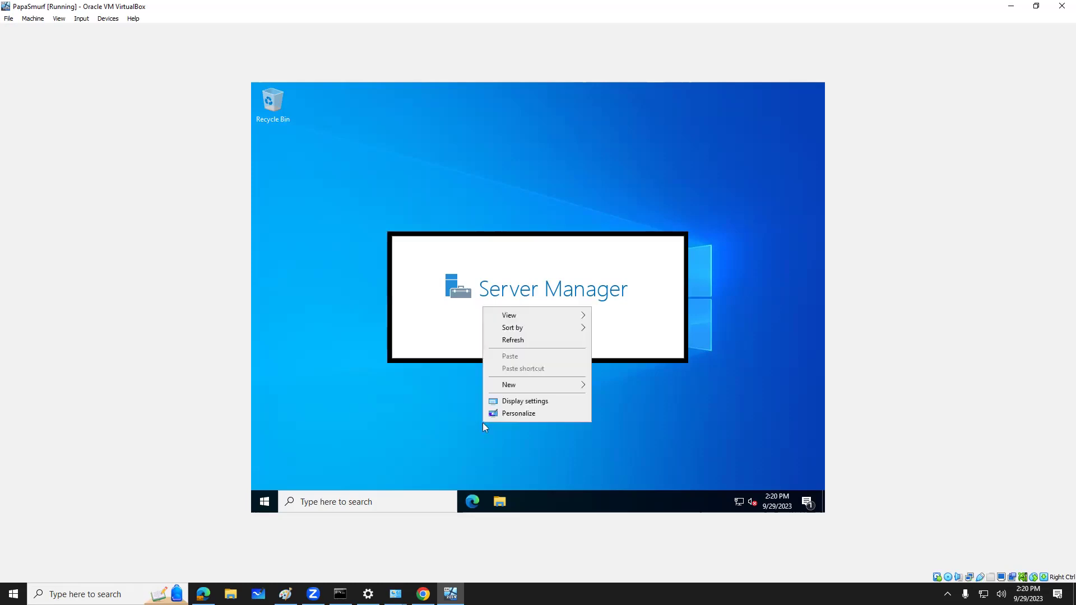
{"action": "left_click", "coordinate": [503, 403]}
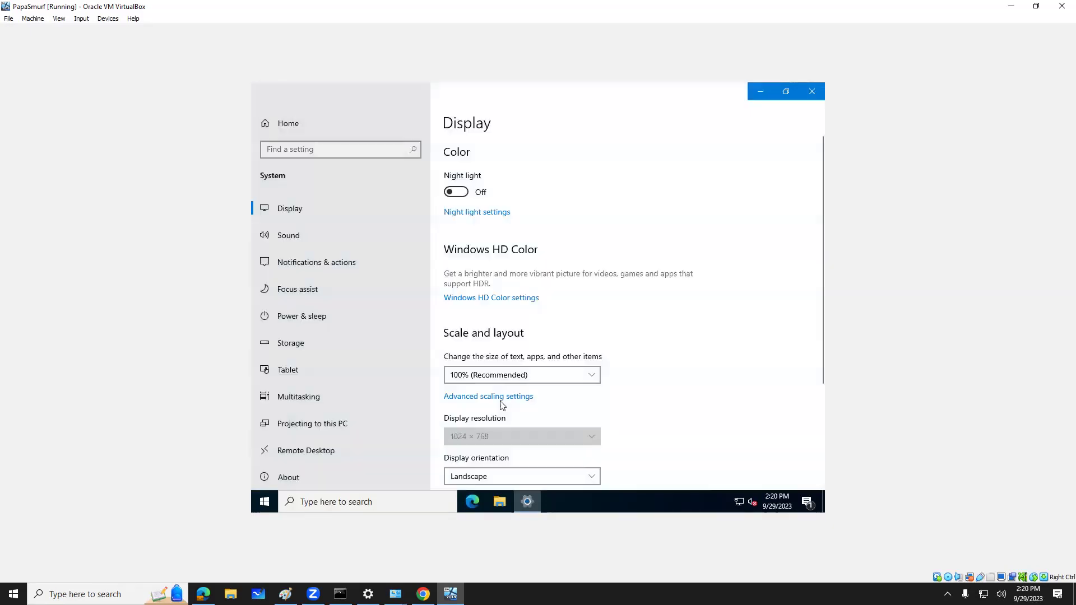
{"action": "scroll", "coordinate": [539, 415], "scroll_direction": "down", "scroll_amount": 3}
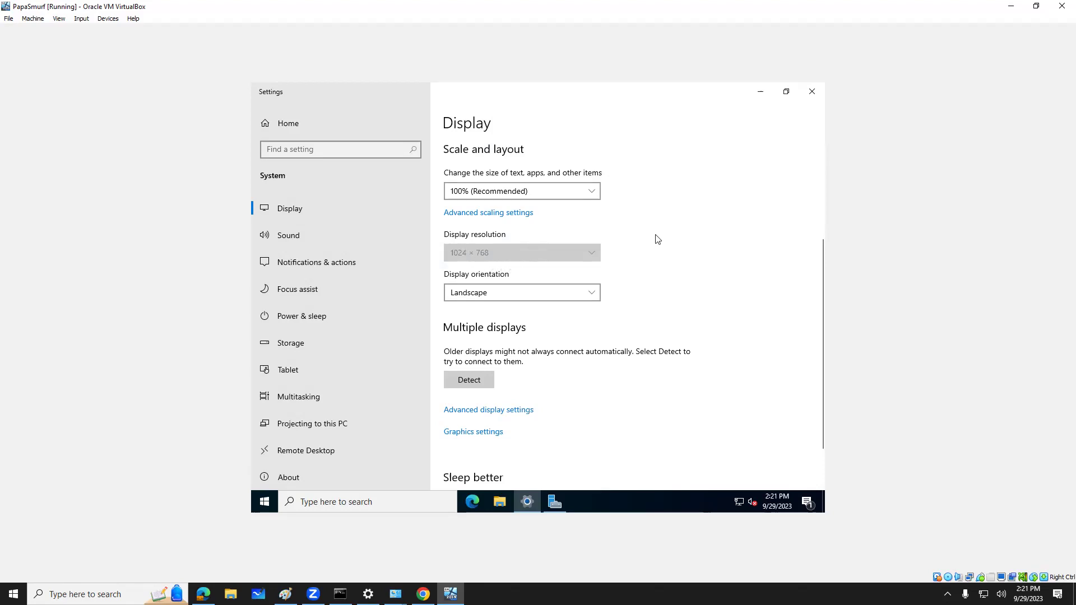
{"action": "left_click", "coordinate": [816, 92]}
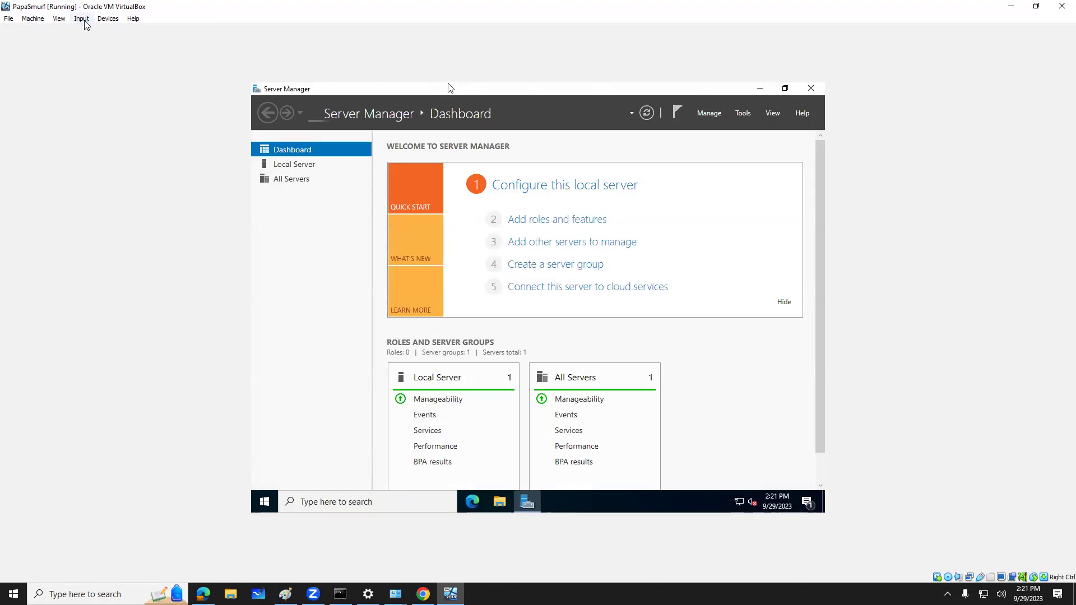
Open the VirtualBox Devices menu and dismiss it without choosing anything.
{"action": "left_click", "coordinate": [108, 19]}
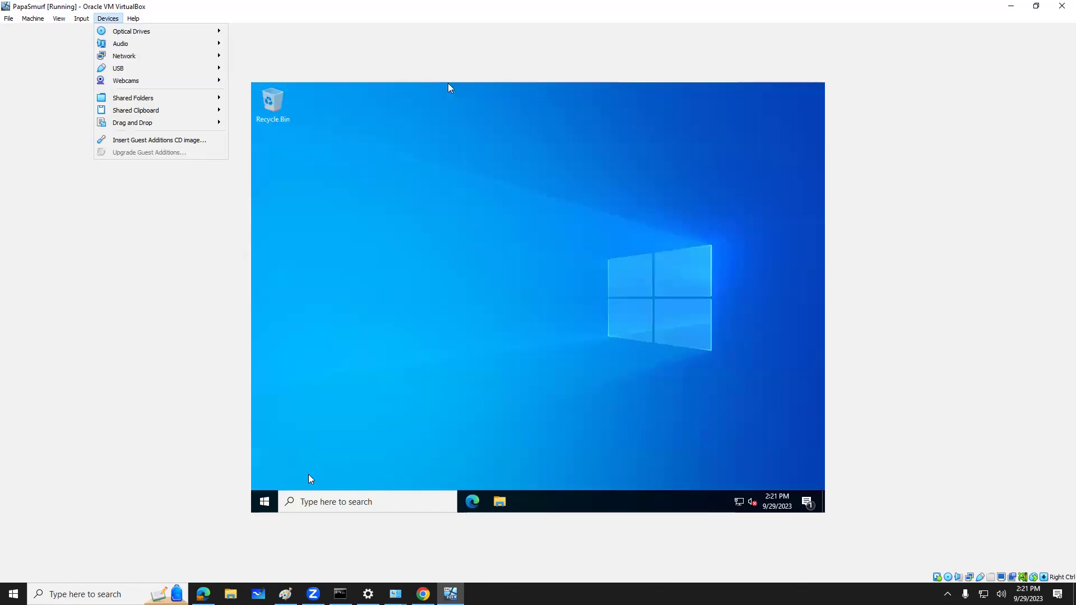
{"action": "left_click", "coordinate": [448, 88]}
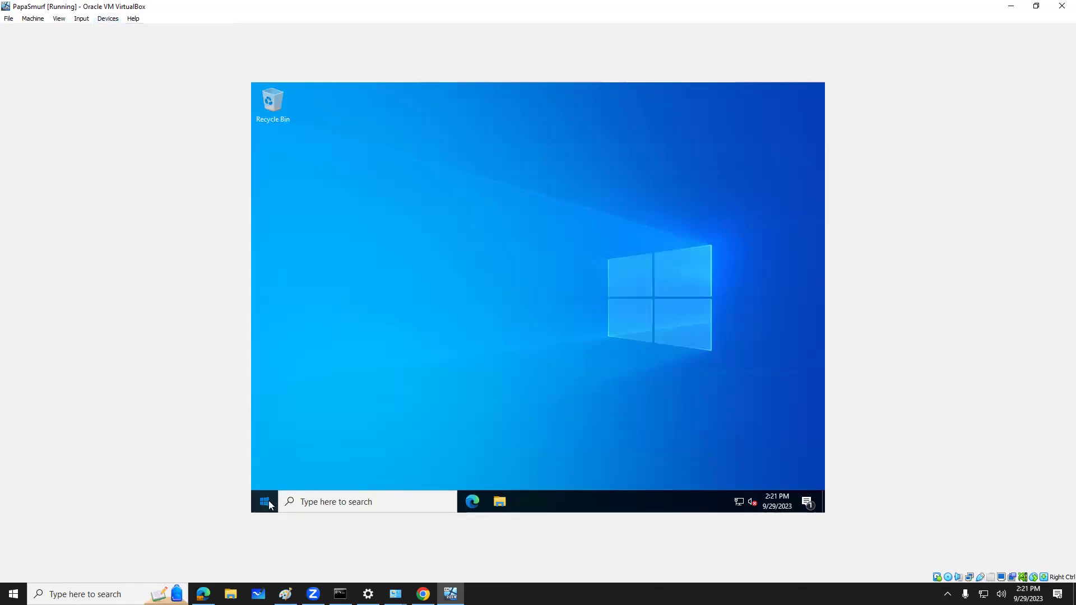
Go to Settings > System > About for this PC.
{"action": "left_click", "coordinate": [267, 502]}
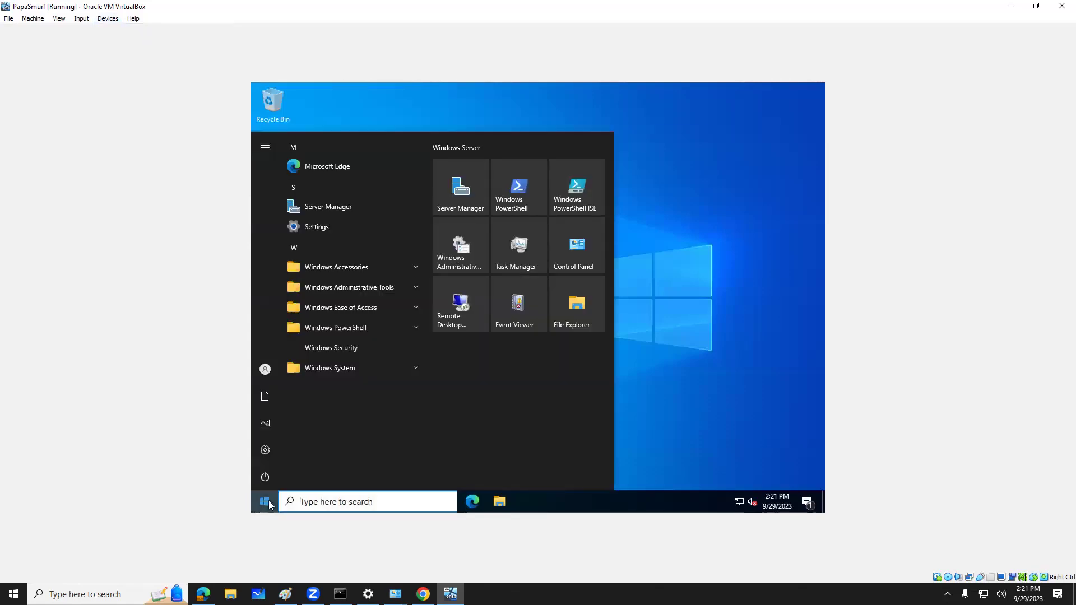
{"action": "left_click", "coordinate": [266, 450]}
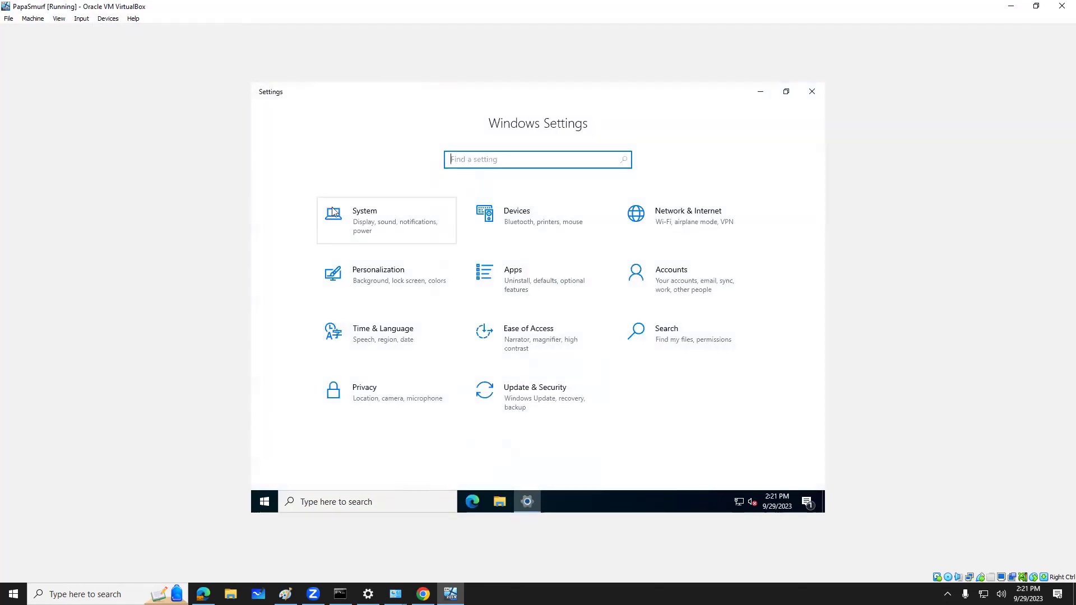
{"action": "left_click", "coordinate": [333, 211]}
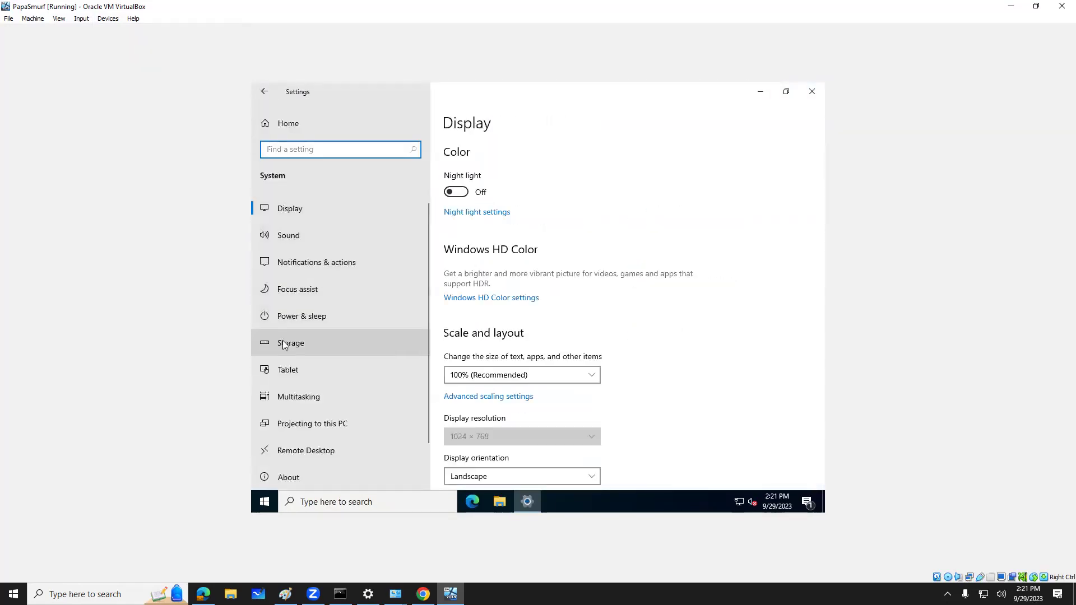
{"action": "scroll", "coordinate": [283, 340], "scroll_direction": "down", "scroll_amount": 2}
{"action": "left_click", "coordinate": [288, 427]}
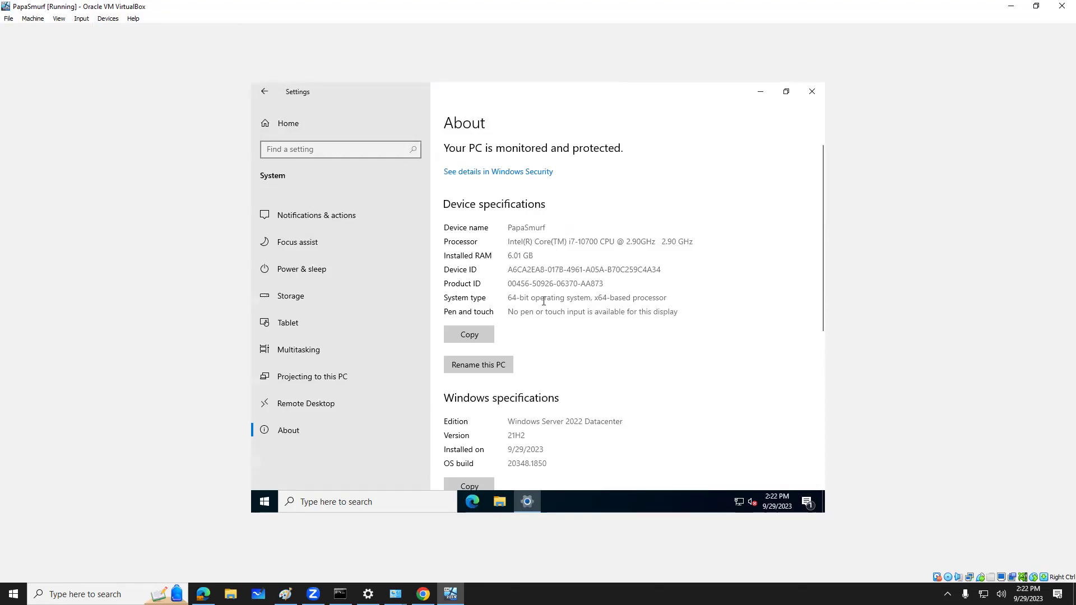
Scroll to Related settings and open Advanced system settings.
{"action": "scroll", "coordinate": [543, 301], "scroll_direction": "down", "scroll_amount": 3}
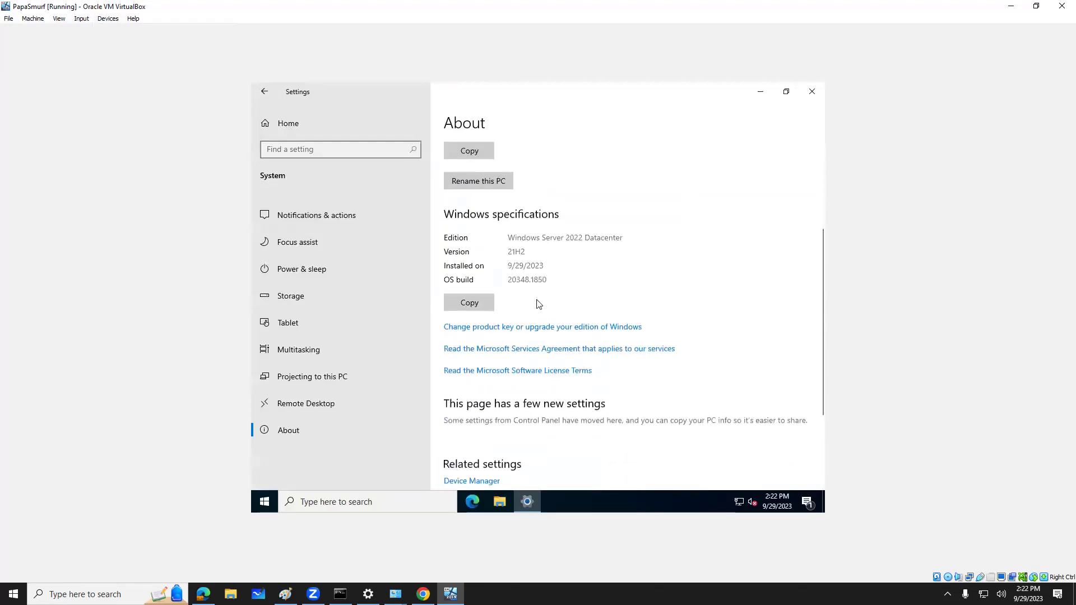
{"action": "scroll", "coordinate": [538, 306], "scroll_direction": "down", "scroll_amount": 2}
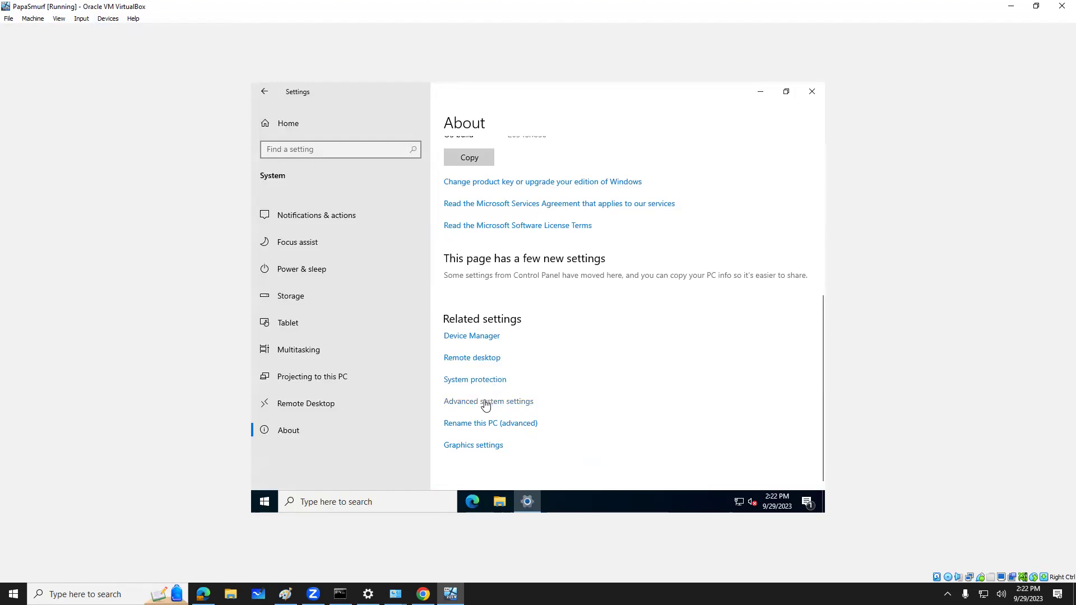
{"action": "left_click", "coordinate": [485, 404]}
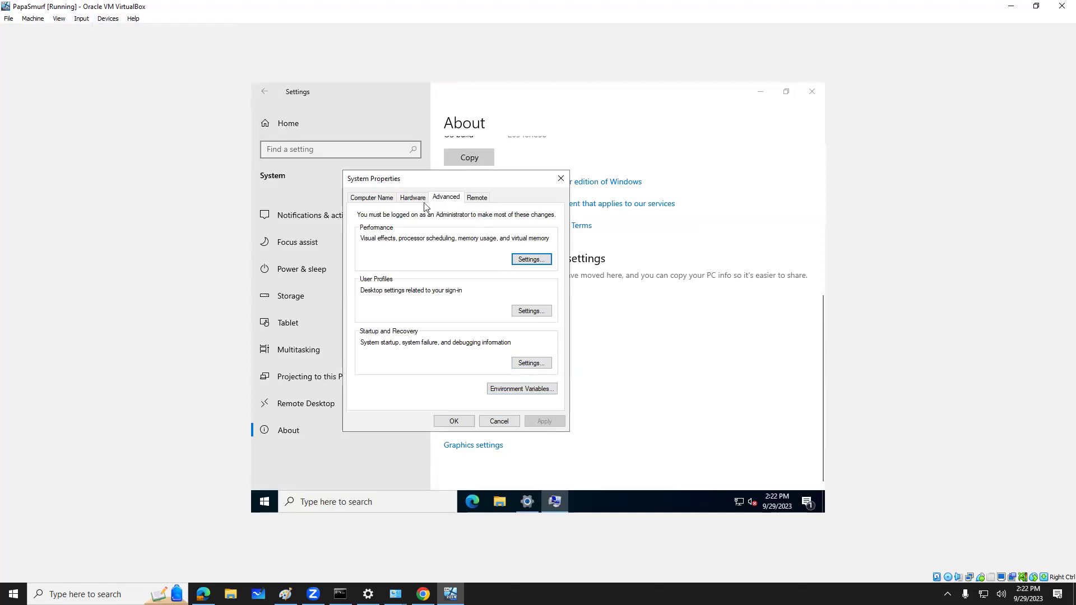
Check the Computer Name tab (PapaSmurf, workgroup SMURFVILLAGE) and cancel System Properties.
{"action": "left_click", "coordinate": [382, 202]}
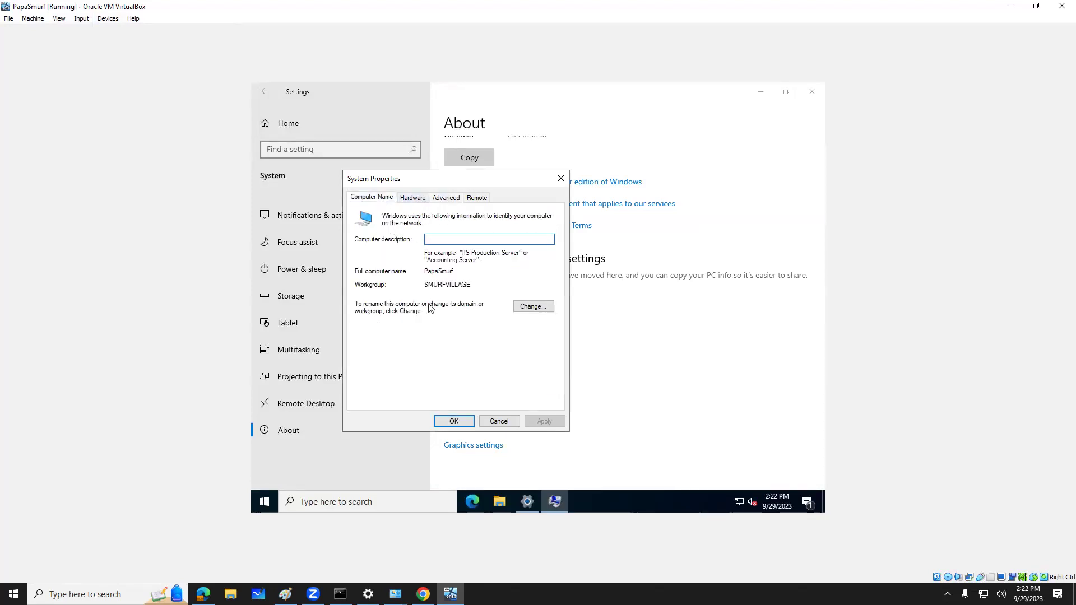
{"action": "left_click", "coordinate": [496, 420]}
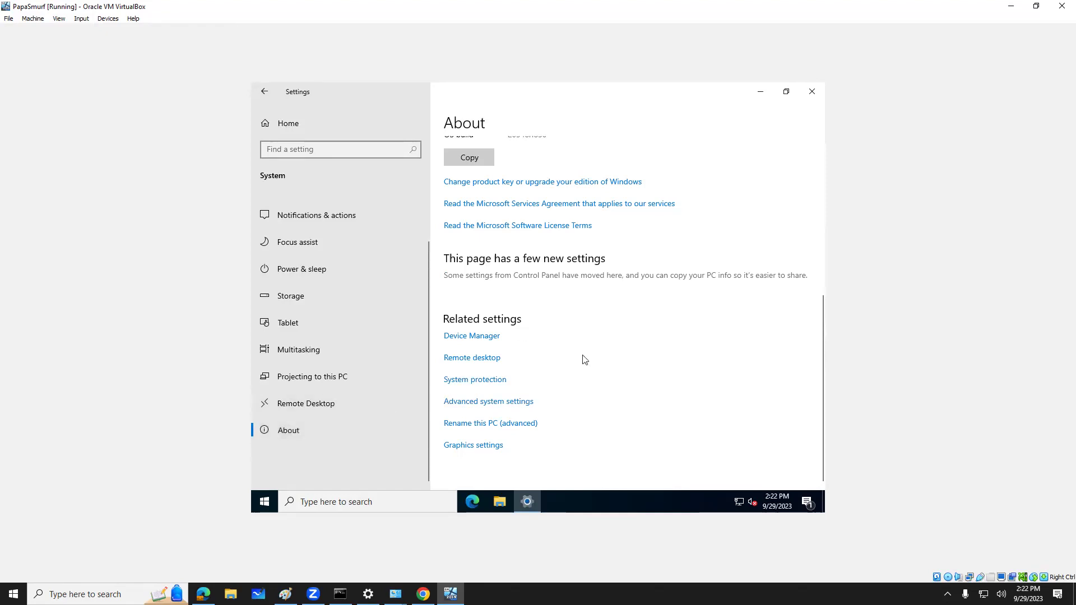
Confirm Windows Server 2022 Datacenter is activated on the Activation page, then close Settings.
{"action": "left_click", "coordinate": [543, 183]}
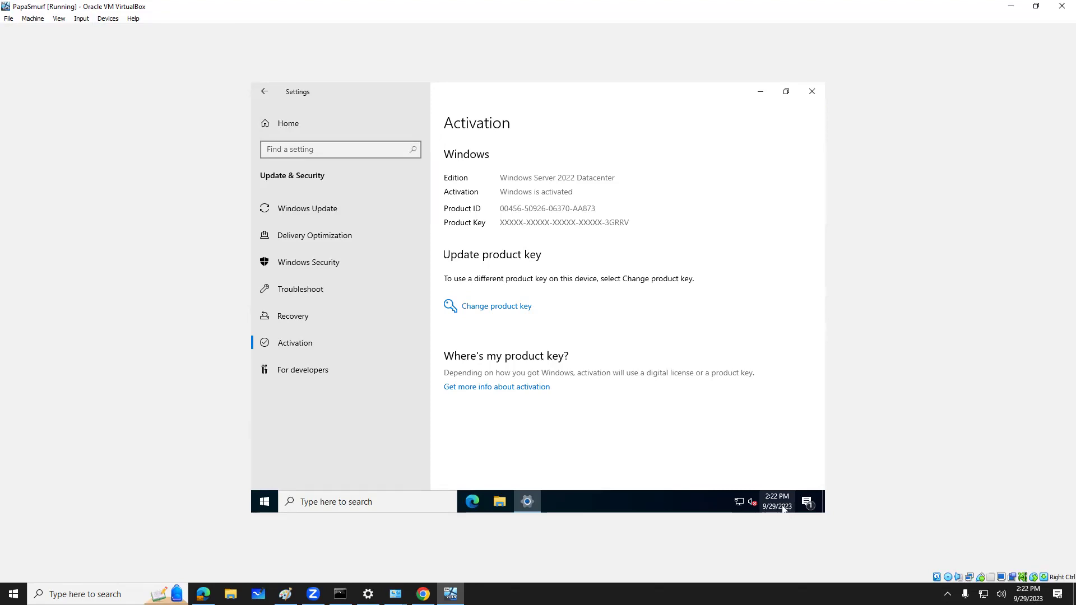
{"action": "left_click", "coordinate": [816, 99]}
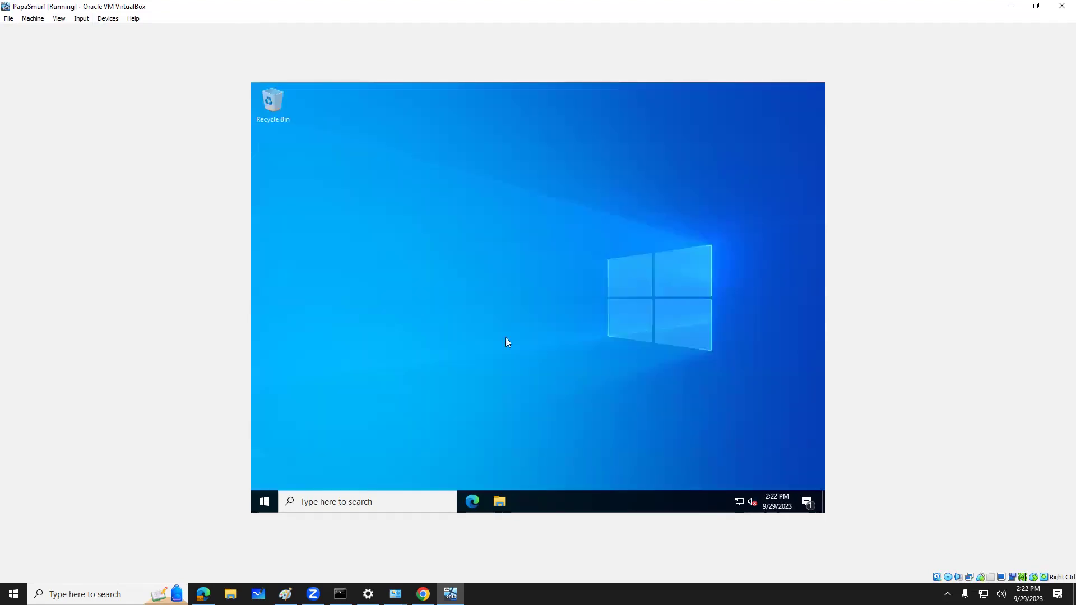
Launch Server Manager from Start, choose Add roles and features, then open and dismiss the Devices menu.
{"action": "left_click", "coordinate": [264, 502]}
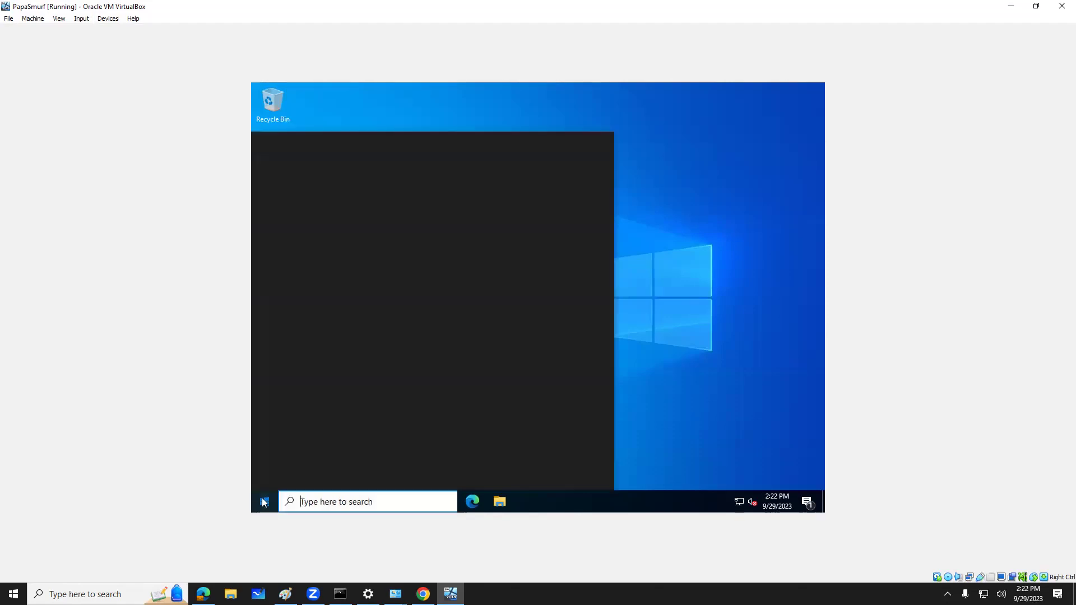
{"action": "left_click", "coordinate": [459, 192]}
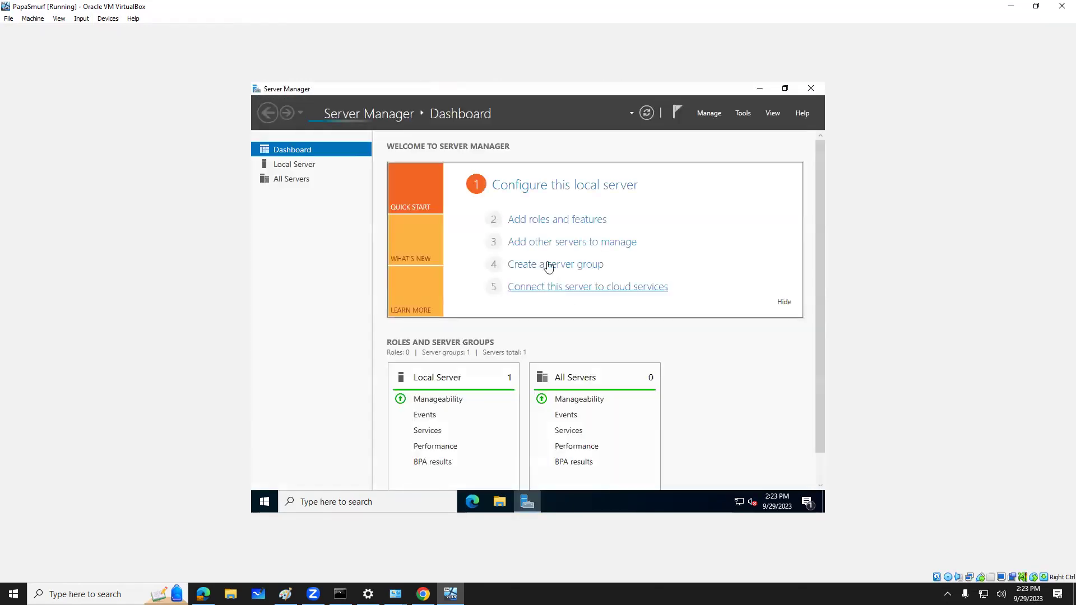
{"action": "left_click", "coordinate": [536, 223]}
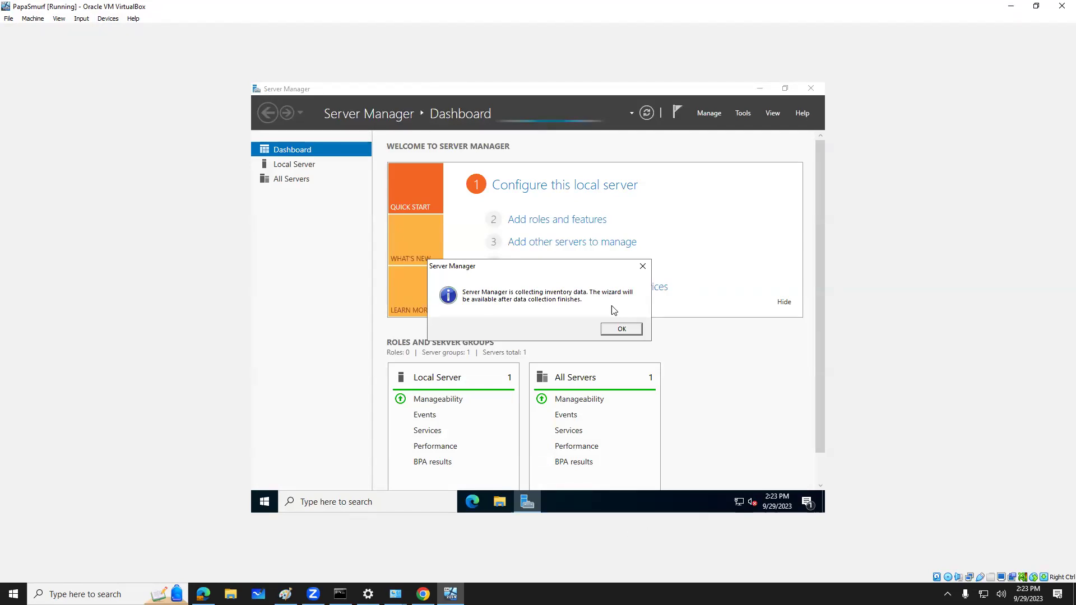
{"action": "left_click", "coordinate": [109, 20]}
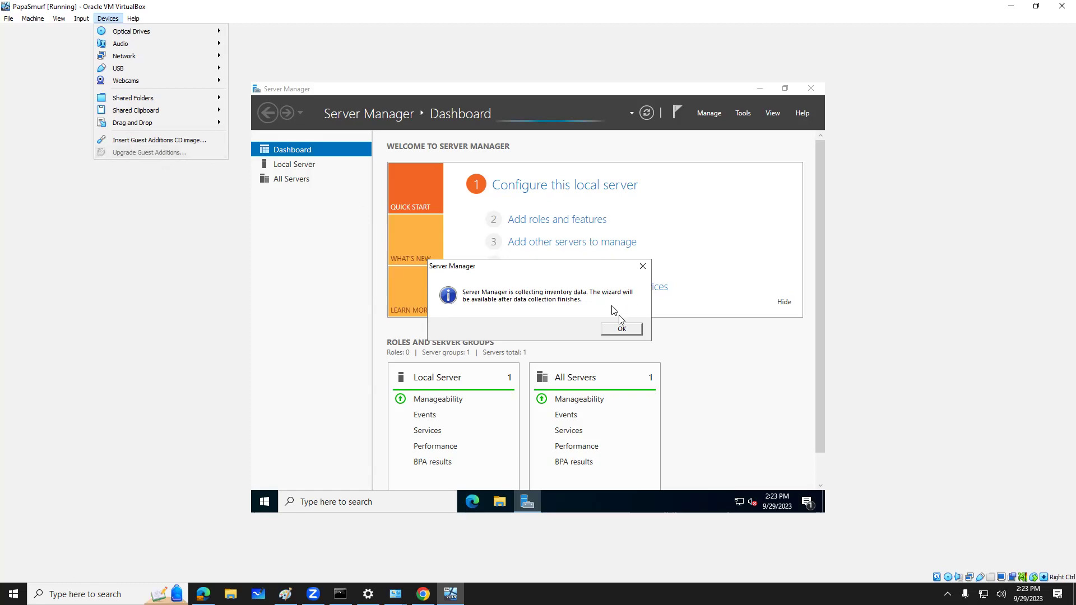
{"action": "left_click", "coordinate": [620, 317]}
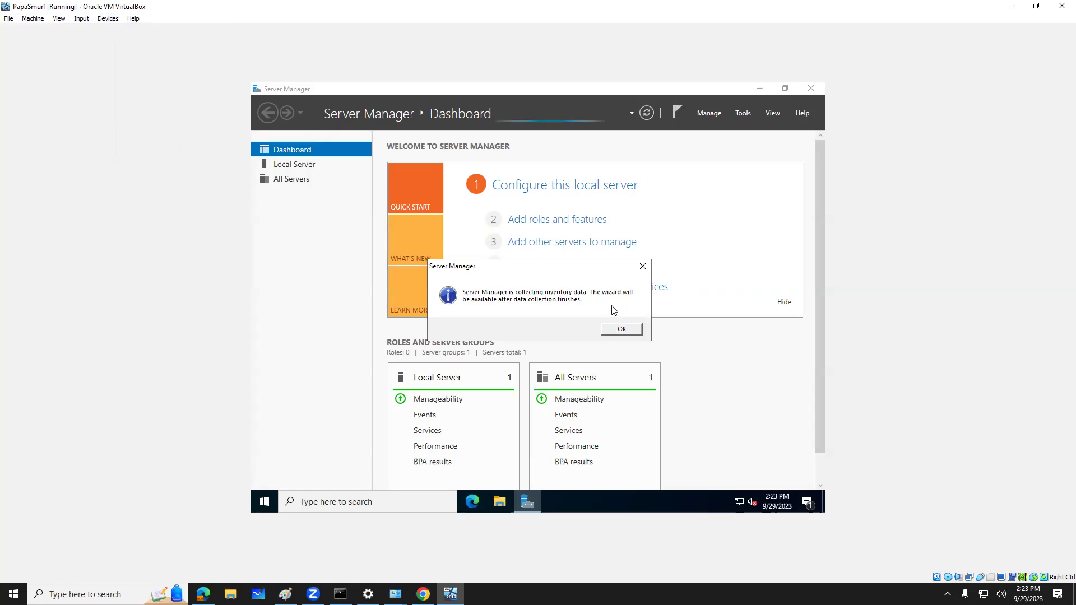